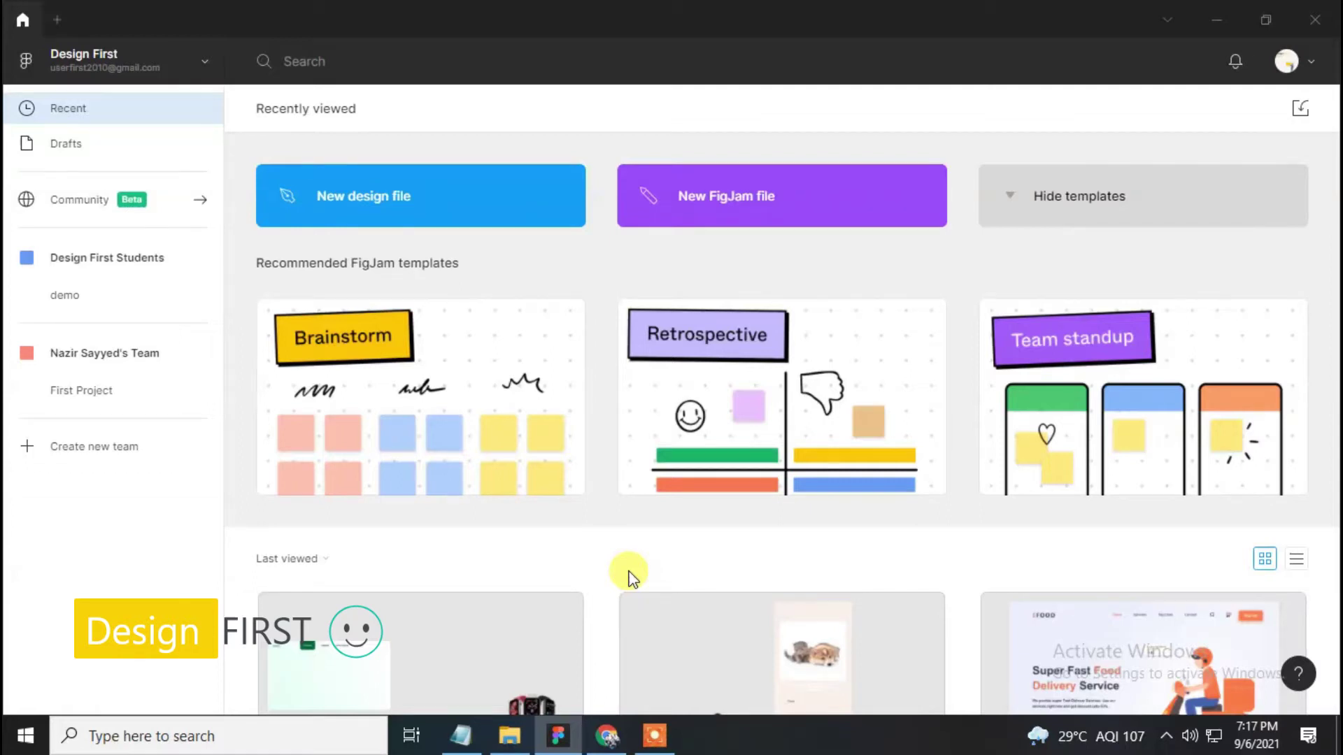
# - Create a new blank Figma design file named 'News Application Design'
pyautogui.click(414, 207)
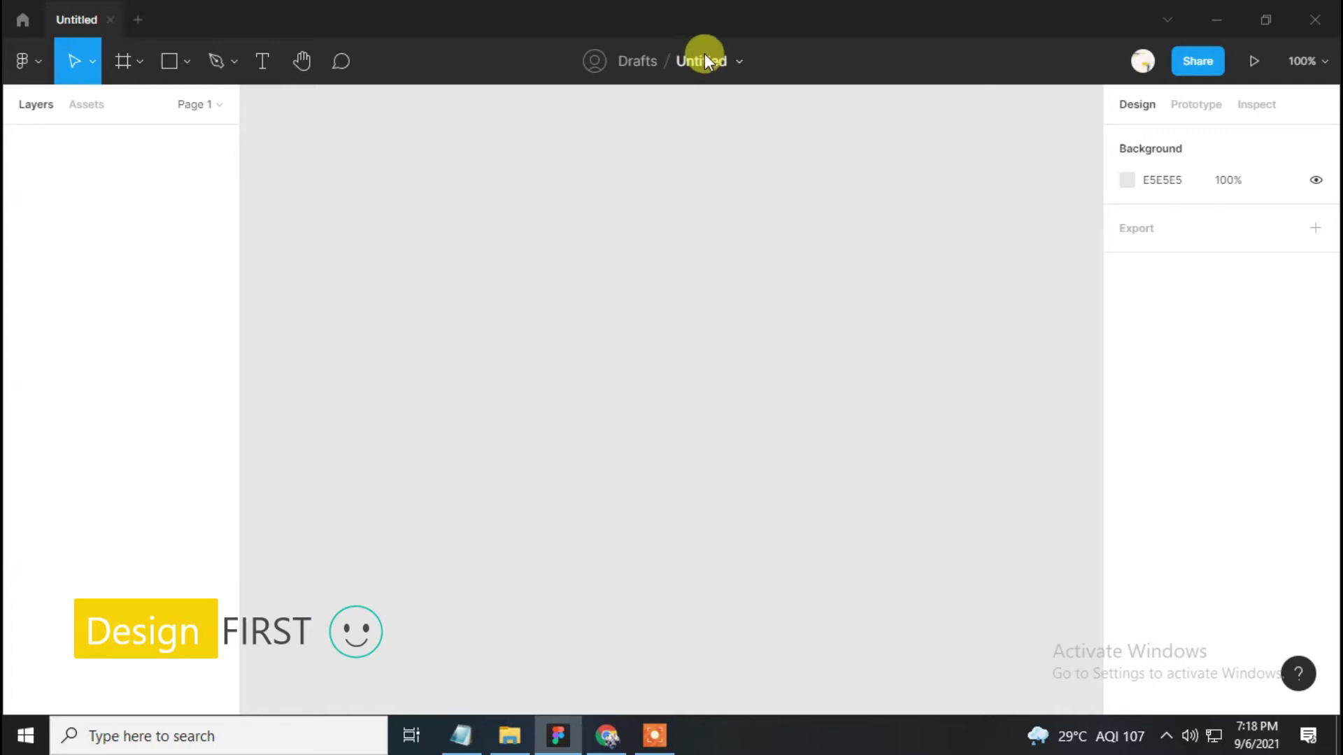
pyautogui.press('Return')
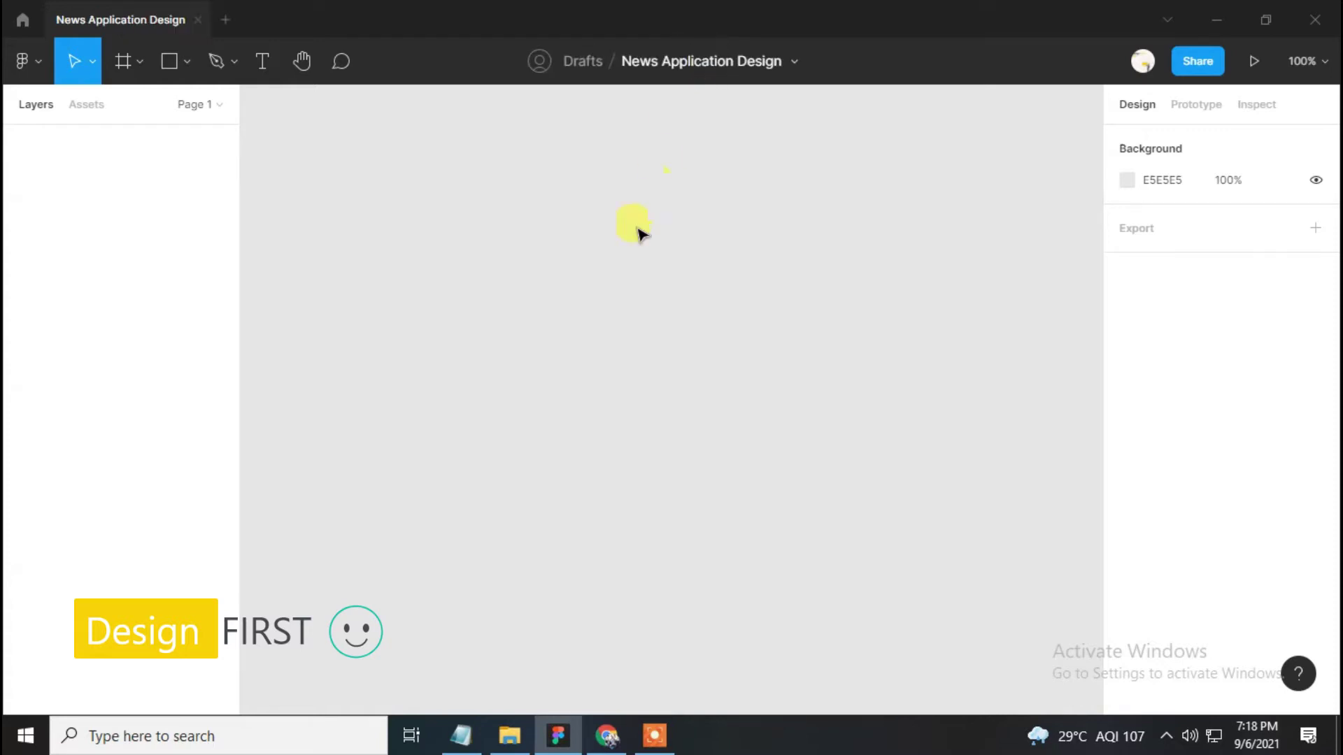
pyautogui.click(122, 66)
# - Add an iPhone 11 Pro / X frame and import the seven SVG icons onto the canvas
pyautogui.click(1102, 238)
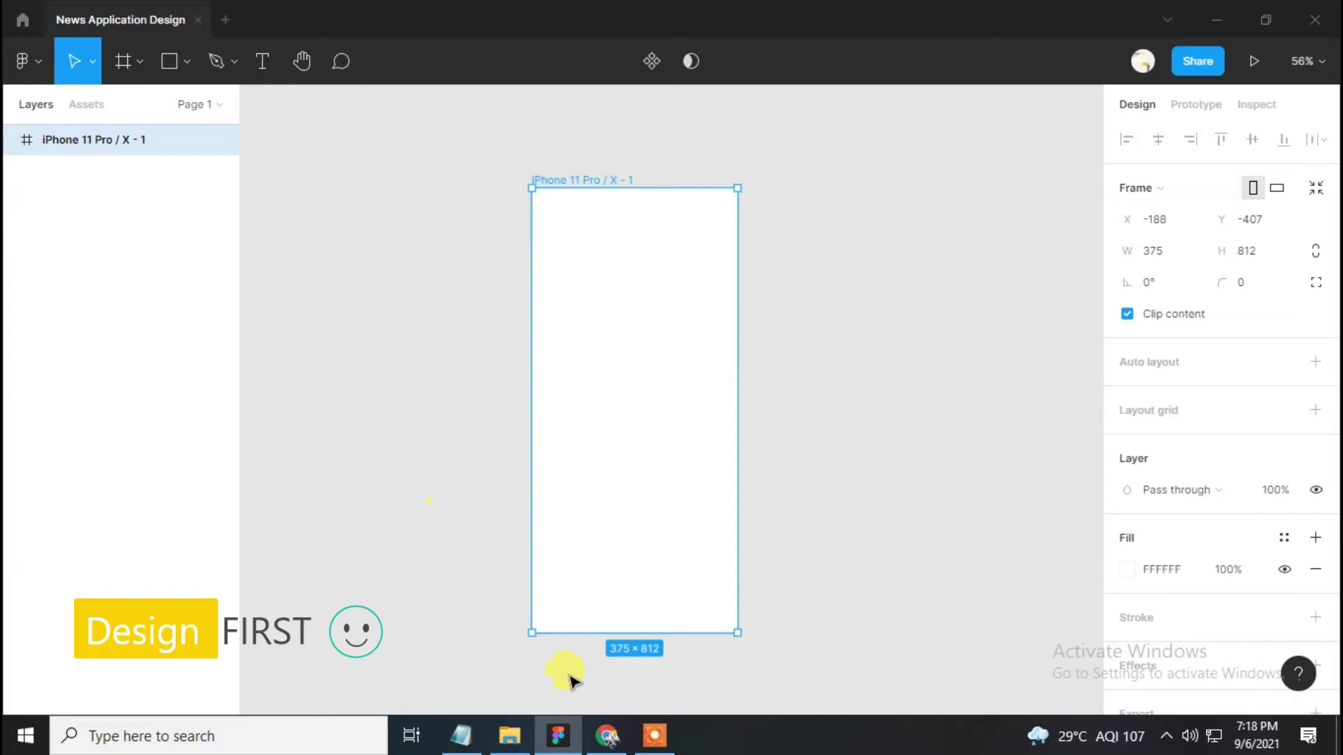
pyautogui.click(509, 736)
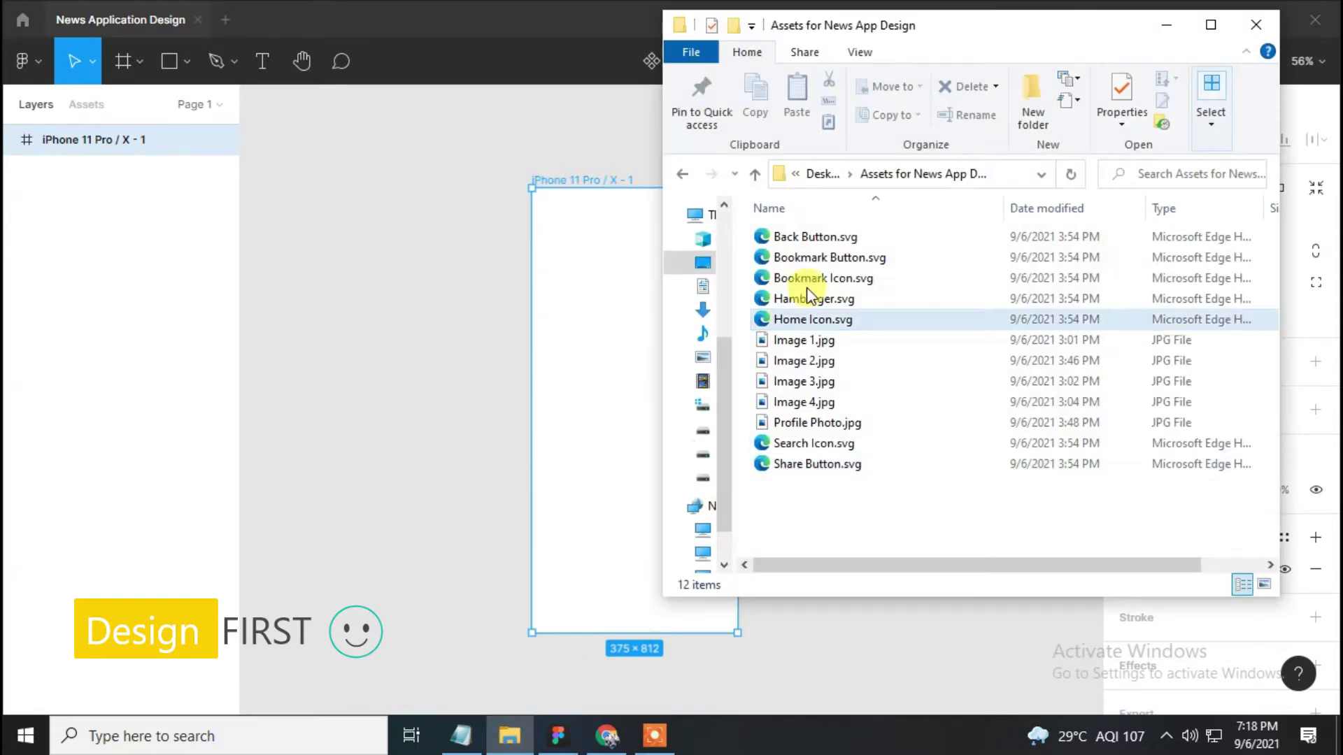
pyautogui.click(815, 236)
pyautogui.keyDown('shift'); pyautogui.click(813, 319); pyautogui.keyUp('shift')
pyautogui.hotkey('ctrl', 'c')
pyautogui.keyDown('ctrl'); pyautogui.click(845, 444); pyautogui.keyUp('ctrl')
pyautogui.keyDown('ctrl'); pyautogui.click(839, 464); pyautogui.keyUp('ctrl')
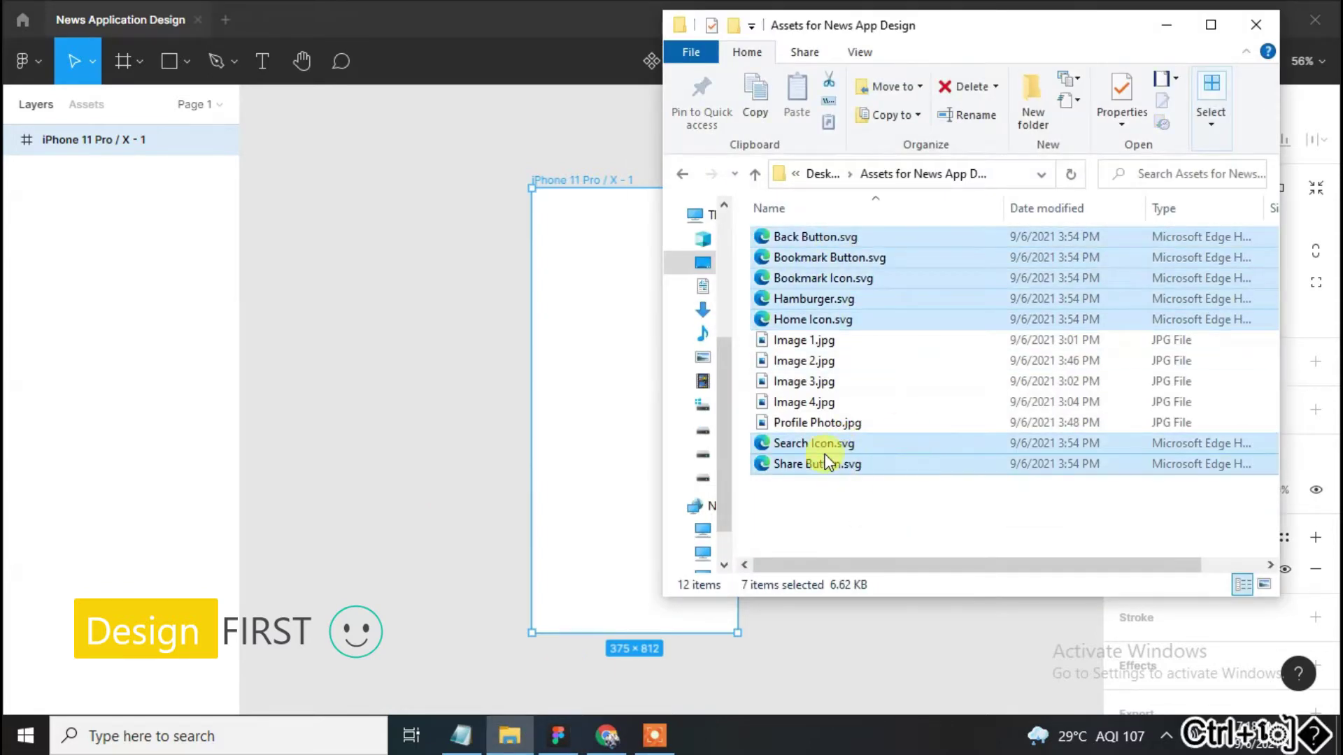
pyautogui.moveTo(824, 439); pyautogui.dragTo(399, 315)
# - Place the Hamburger icon inside the iPhone frame at its top-left, 27, 72
pyautogui.hscroll(-2, 525, 314)
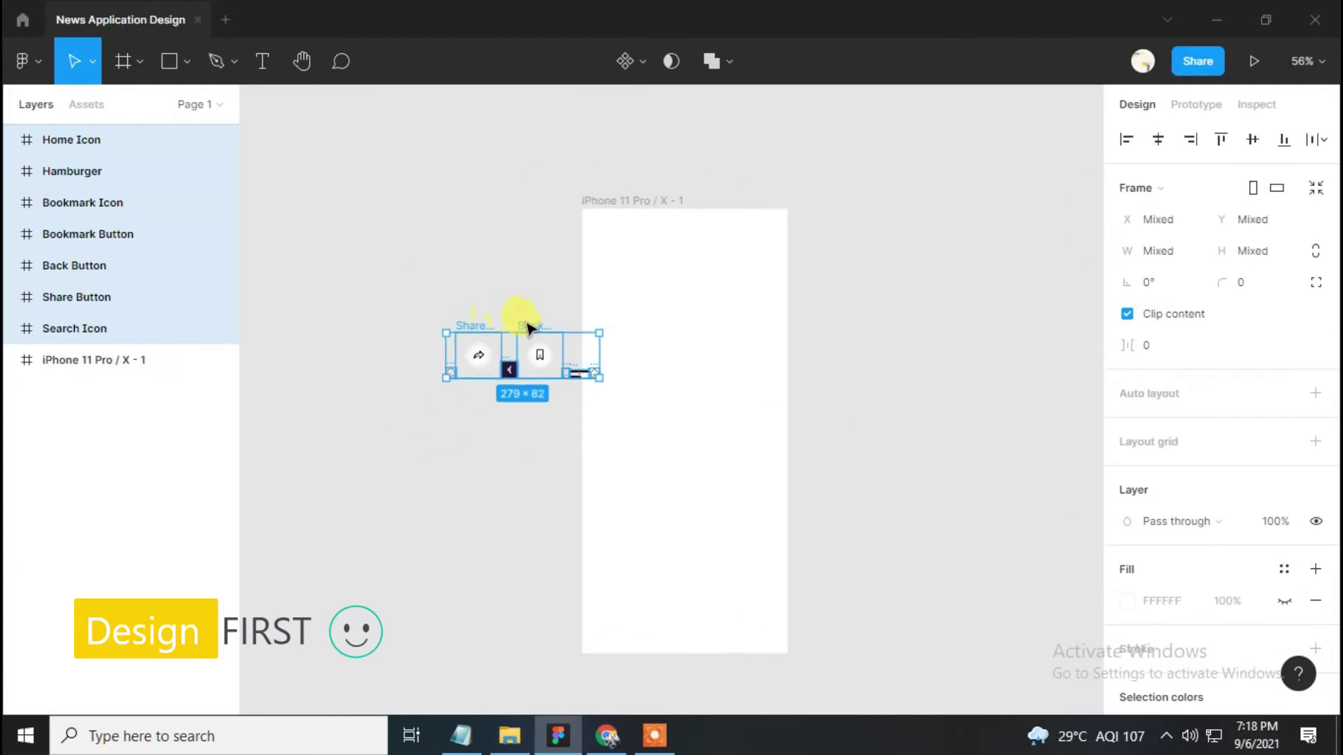
pyautogui.click(510, 449)
pyautogui.scroll(3, 540, 345)
pyautogui.moveTo(539, 345); pyautogui.dragTo(661, 217)
pyautogui.scroll(2, 638, 351)
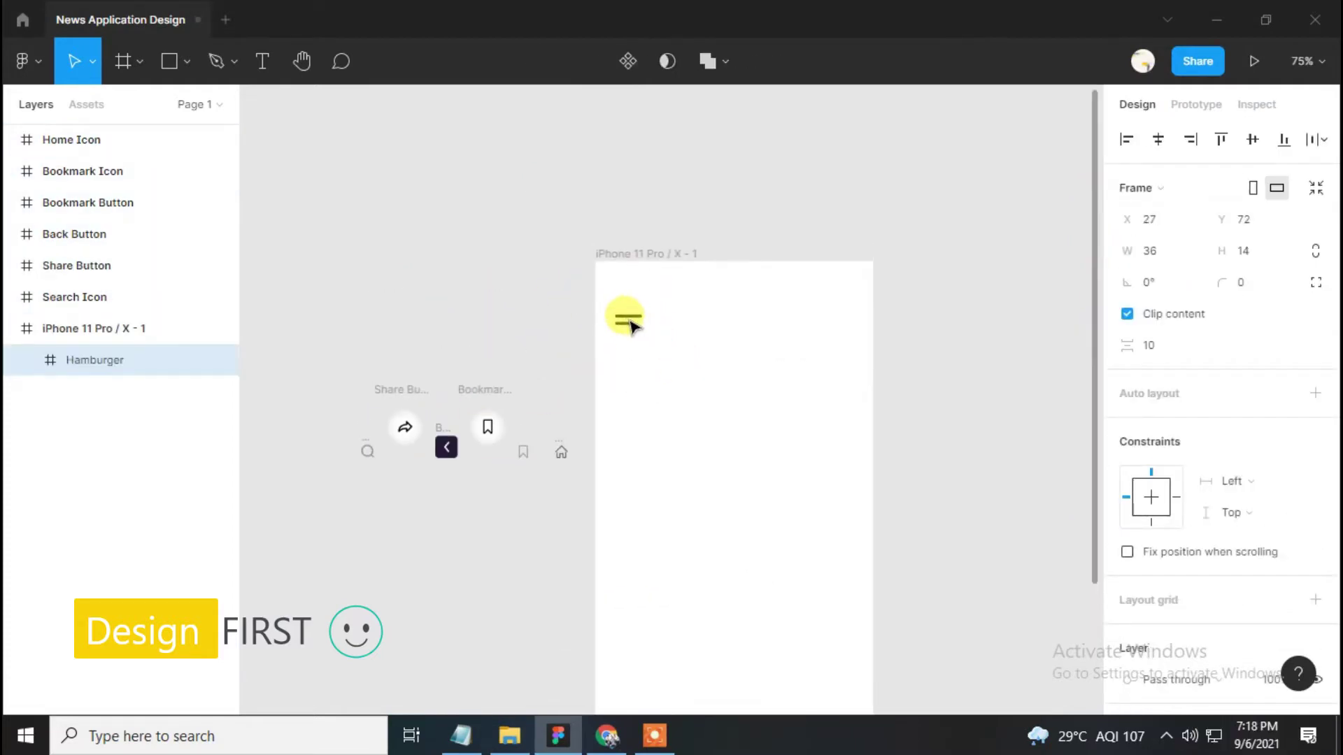
# - Add a 'Daily News' text layer below the hamburger icon
pyautogui.click(721, 475)
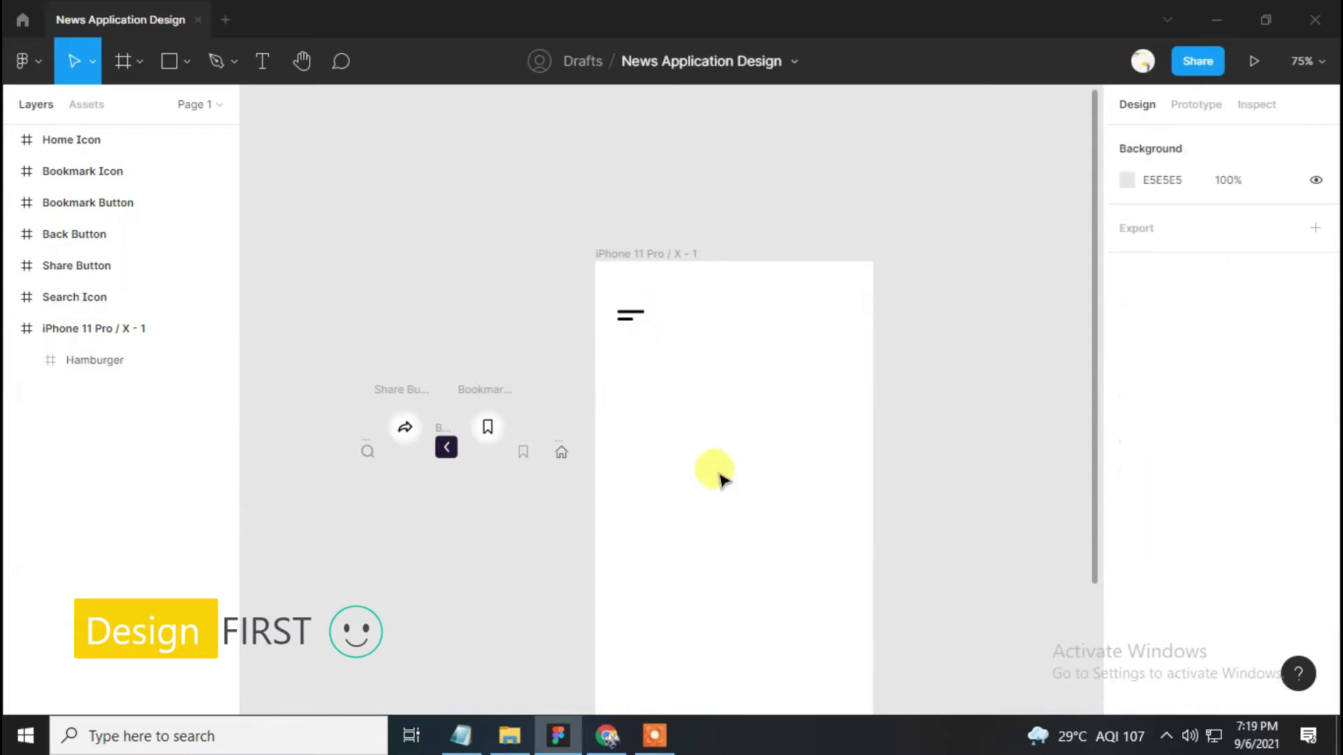
pyautogui.click(261, 62)
pyautogui.click(615, 327)
pyautogui.write('Daily New')
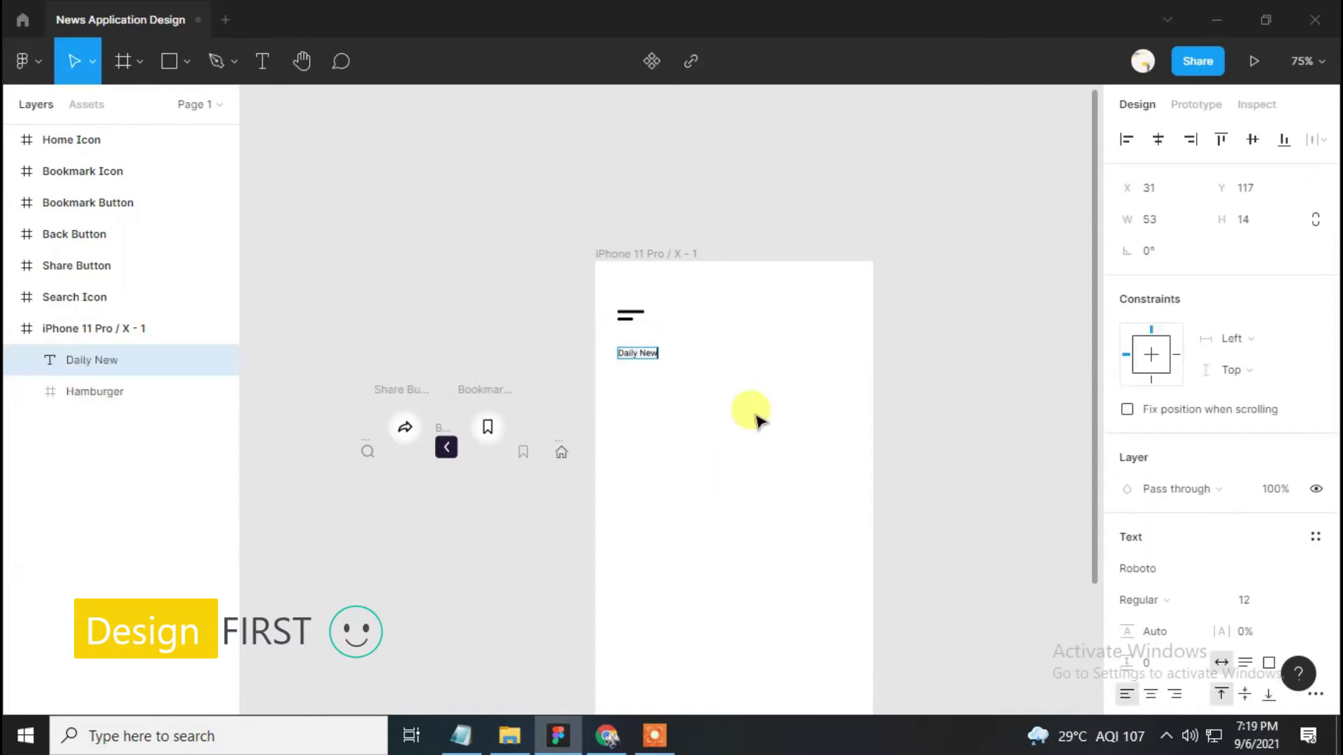
pyautogui.write('s')
pyautogui.press('Escape')
pyautogui.scroll(5, 629, 351)
pyautogui.scroll(-2, 1136, 507)
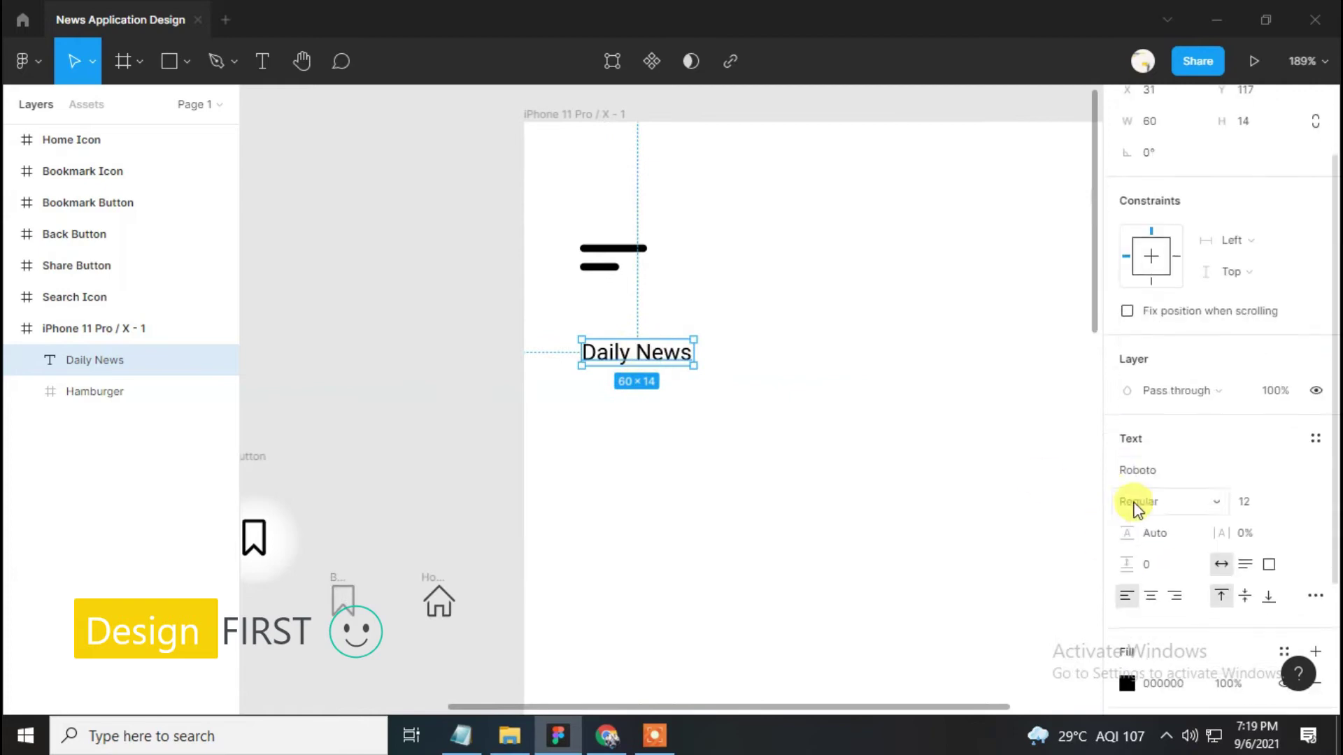
# - Set the Daily News heading to Segoe UI Bold at size 35
pyautogui.click(1173, 475)
pyautogui.write('Segoe')
pyautogui.press('Return')
pyautogui.click(1159, 499)
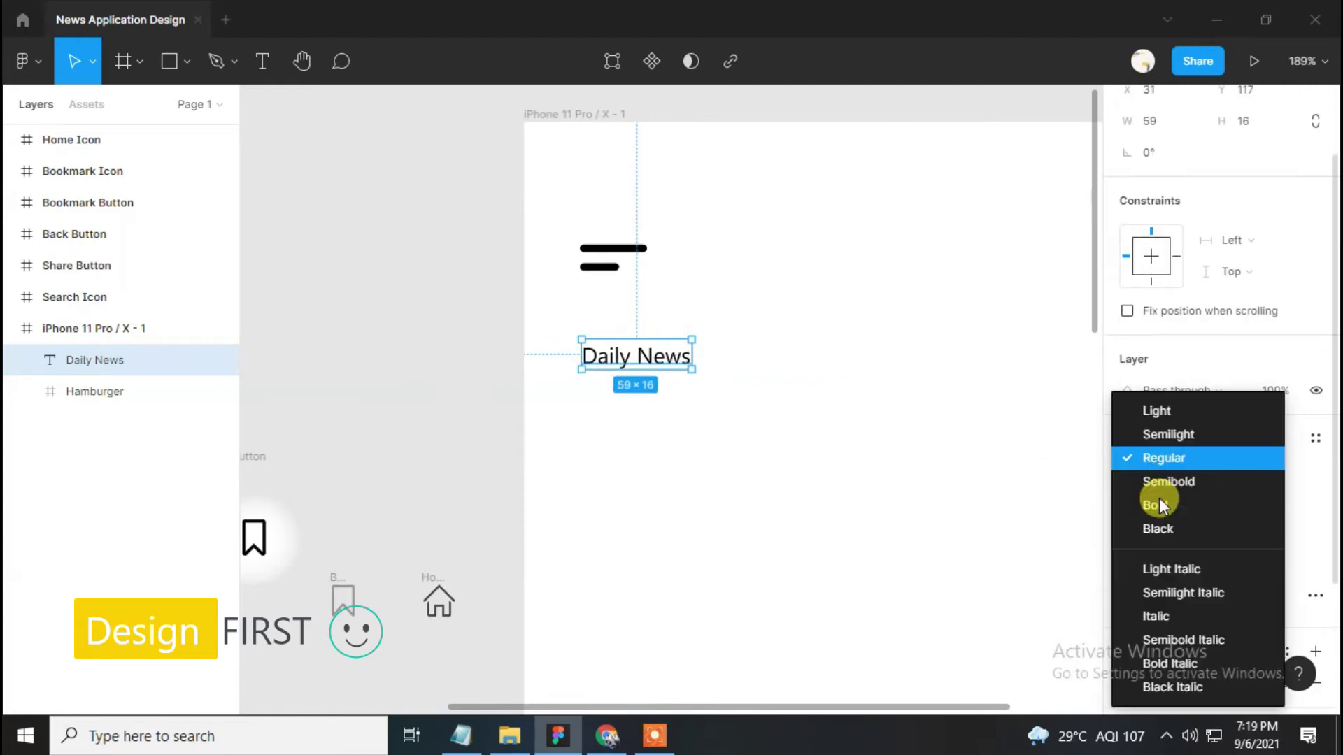
pyautogui.click(1177, 504)
pyautogui.click(1259, 504)
pyautogui.press('Return')
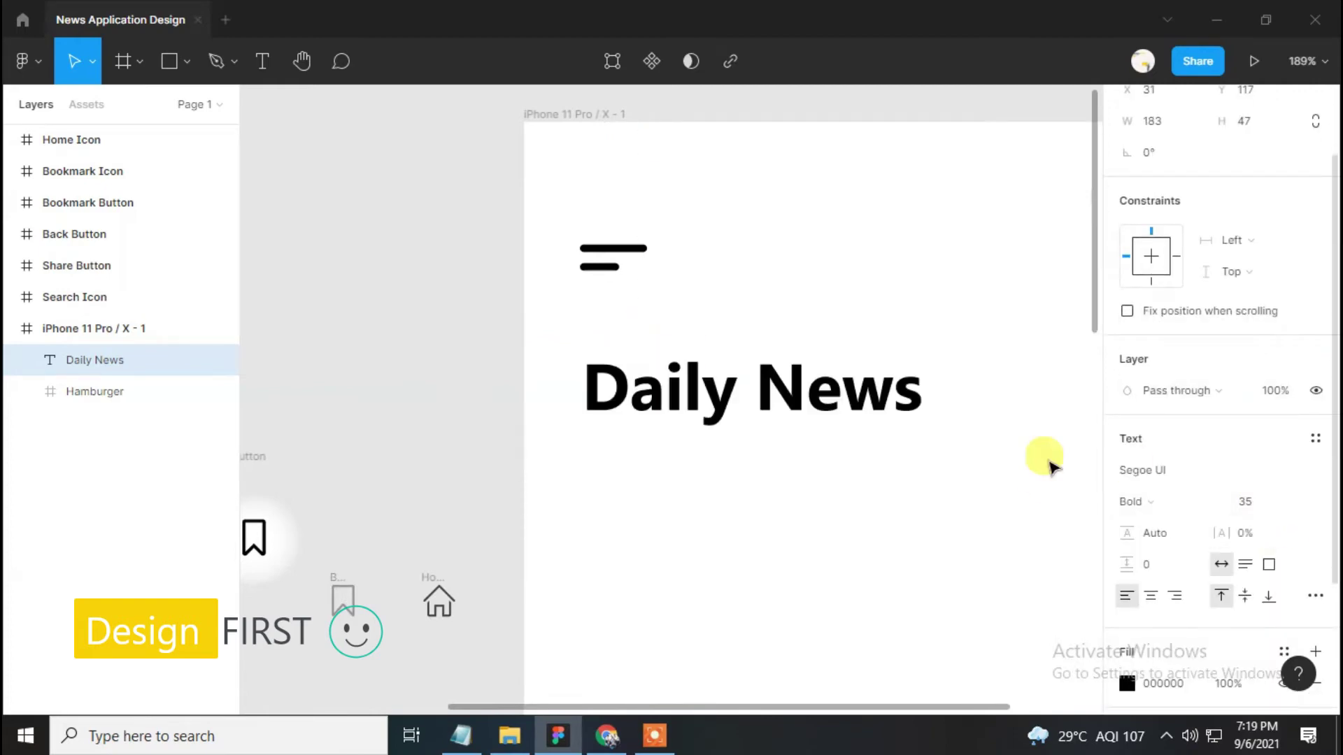
pyautogui.moveTo(698, 396); pyautogui.dragTo(749, 386)
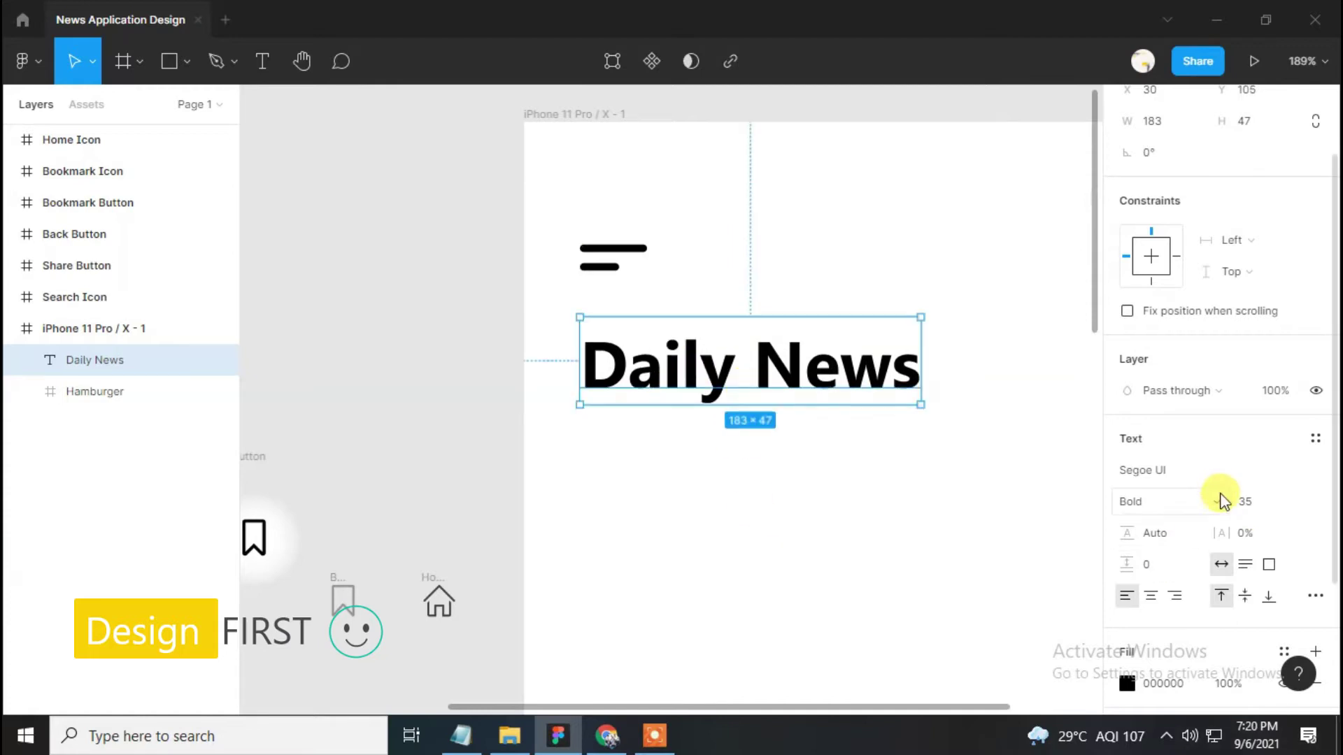
pyautogui.scroll(-3, 1224, 494)
# - Colour the heading dark grey 222222
pyautogui.click(1127, 497)
pyautogui.moveTo(846, 462); pyautogui.dragTo(846, 433)
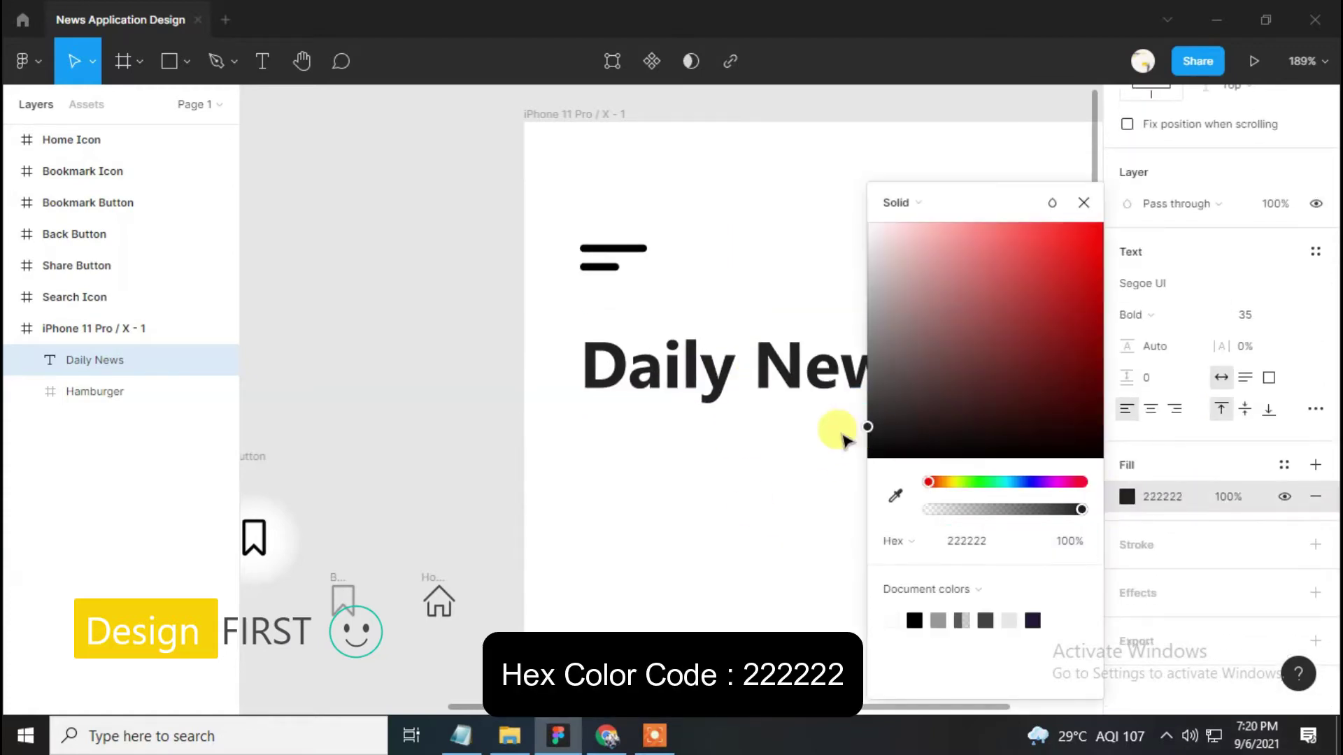
pyautogui.click(843, 438)
pyautogui.scroll(-3, 769, 461)
pyautogui.scroll(-2, 689, 555)
# - Add a 'For You' label at font size 23 below the heading
pyautogui.press('t')
pyautogui.click(487, 329)
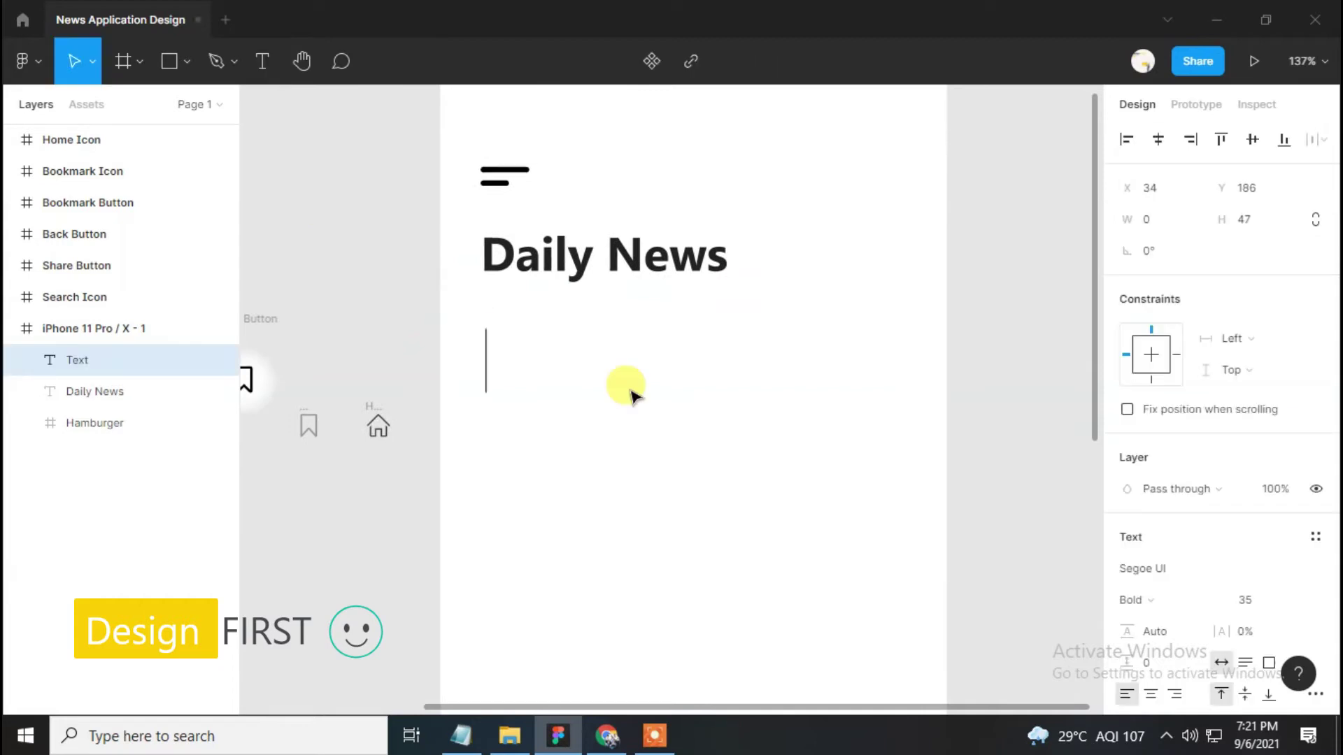
pyautogui.write('For You')
pyautogui.press('Escape')
pyautogui.scroll(-3, 1234, 412)
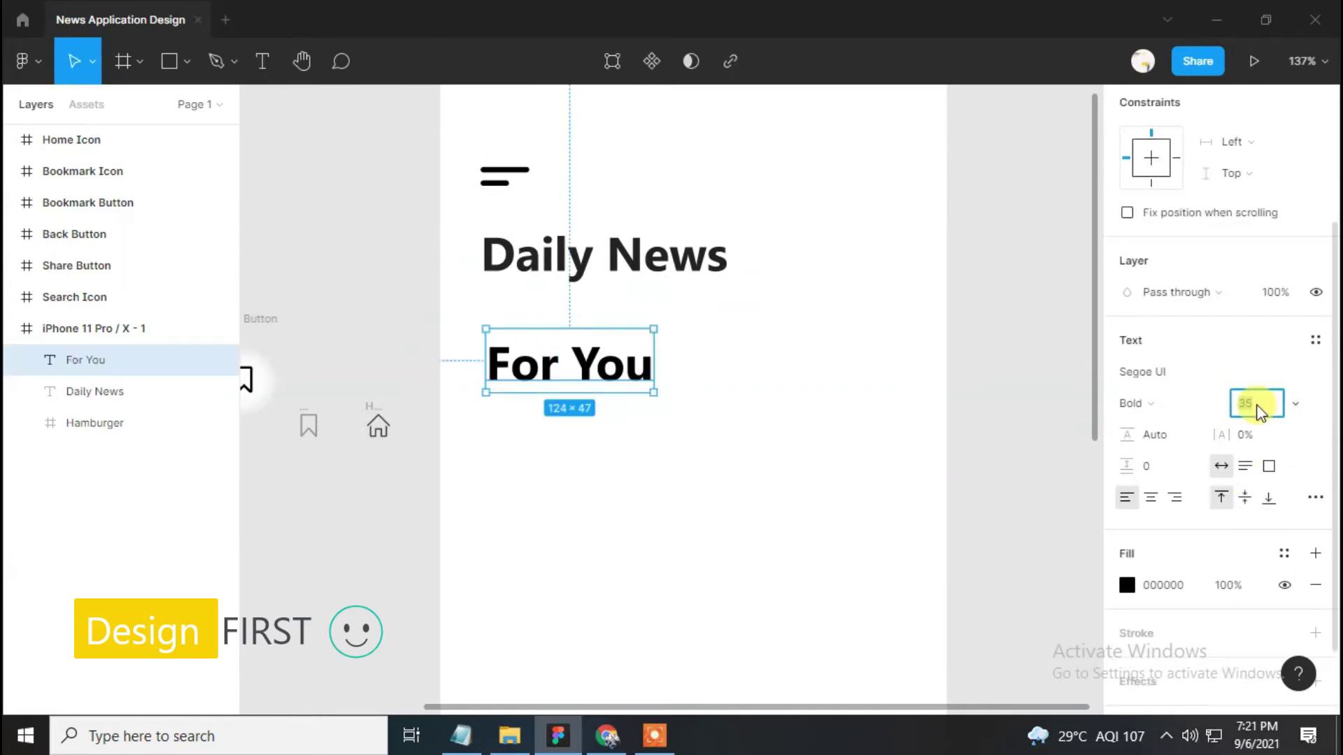
pyautogui.write('23')
pyautogui.press('Return')
# - Colour For You dark grey 2B2B2B and move it closer under Daily News
pyautogui.click(1127, 585)
pyautogui.click(868, 420)
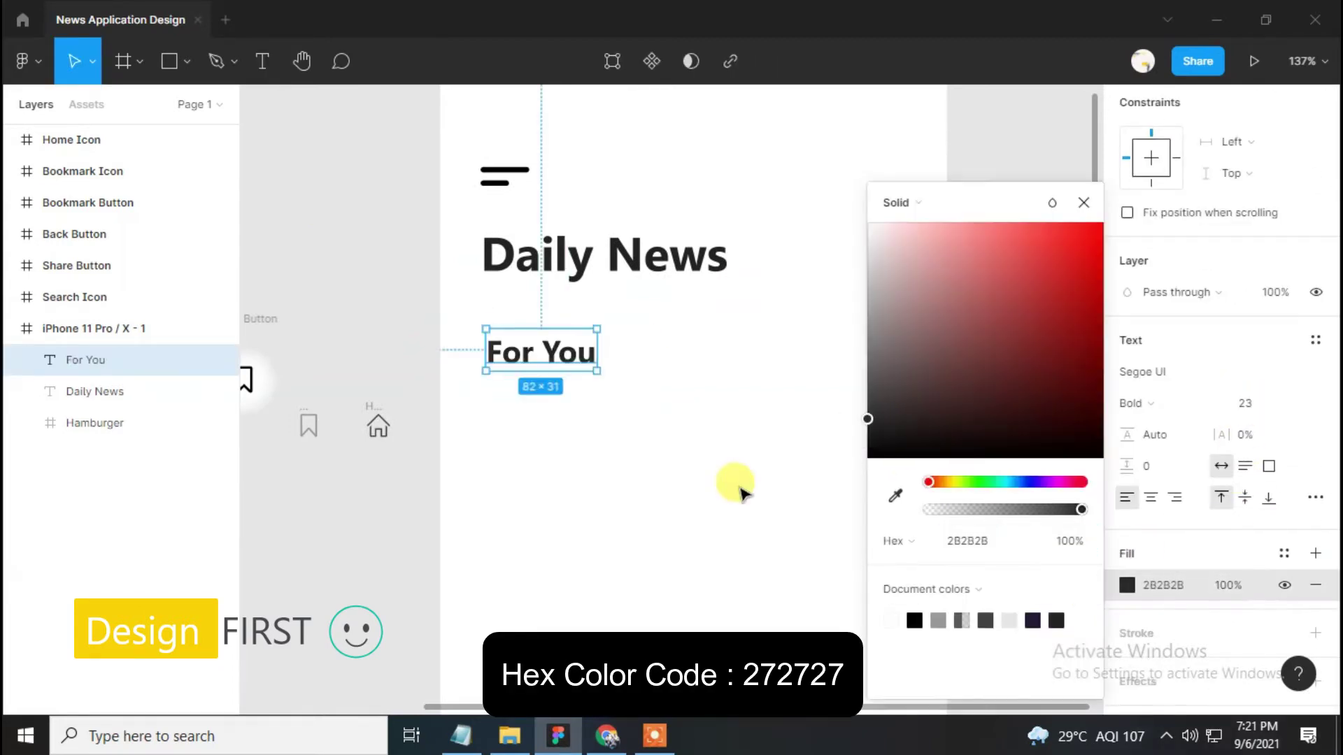
pyautogui.click(609, 426)
pyautogui.hscroll(3, 490, 406)
pyautogui.moveTo(406, 399); pyautogui.dragTo(411, 389)
pyautogui.hscroll(-1, 490, 406)
pyautogui.click(560, 448)
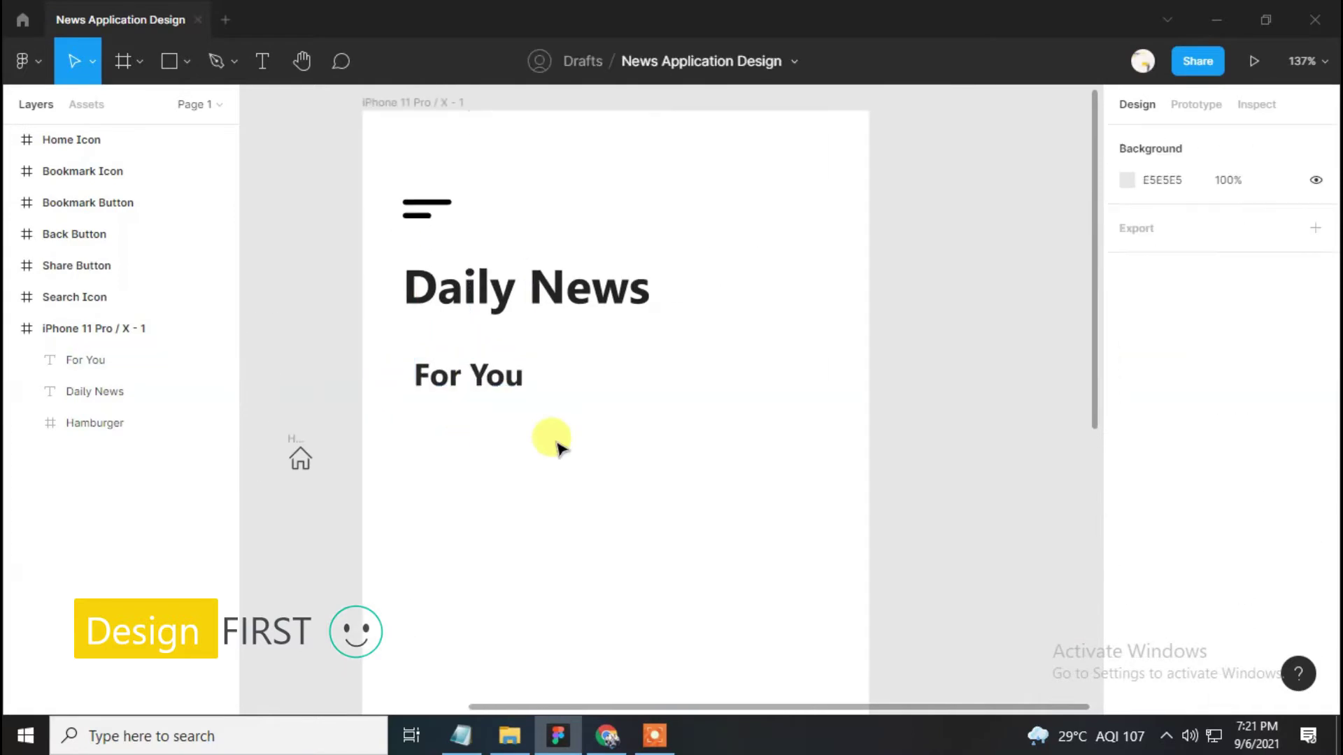
# - Add a 'Featured' label to the right of For You, aligned with it
pyautogui.press('t')
pyautogui.click(622, 387)
pyautogui.write('Featured')
pyautogui.press('Escape')
pyautogui.moveTo(661, 392); pyautogui.dragTo(653, 372)
pyautogui.scroll(-3, 1231, 489)
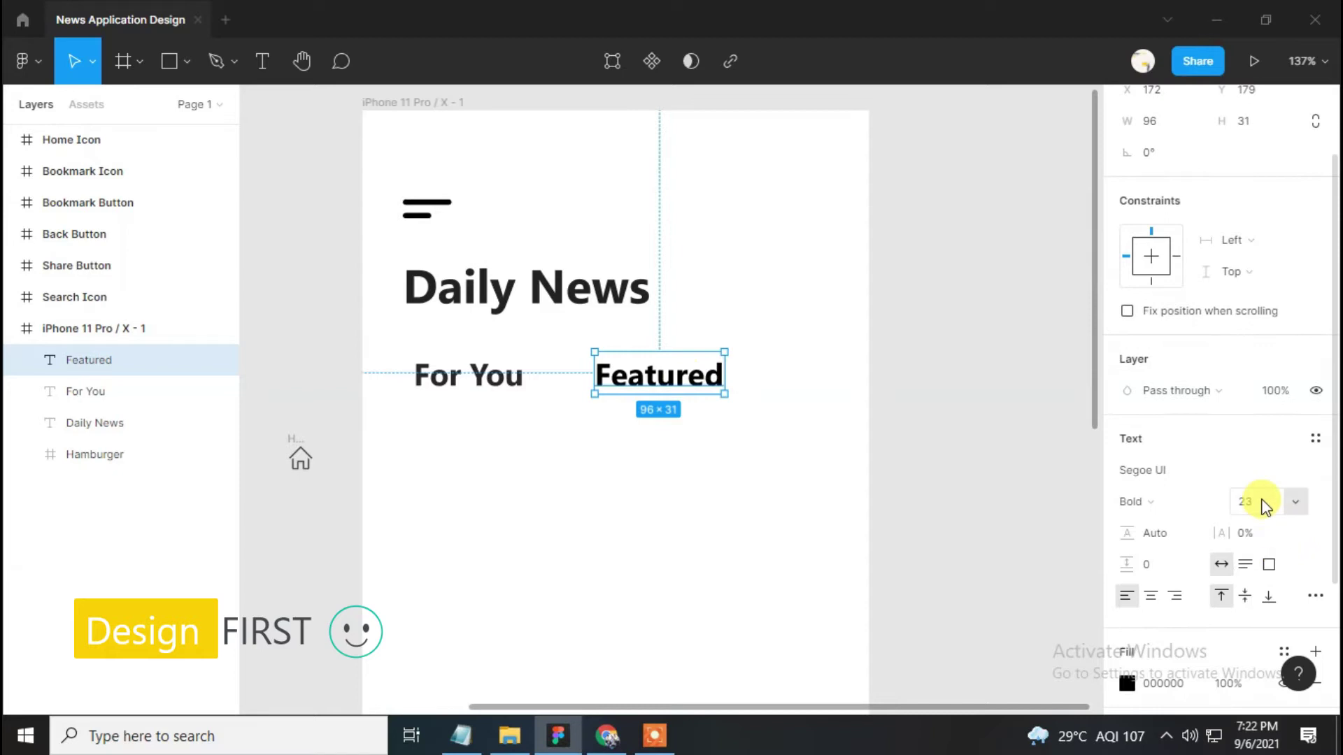
# - Style Featured as Semibold 20 in grey 8F8F8F
pyautogui.click(1259, 502)
pyautogui.write('20')
pyautogui.click(1187, 505)
pyautogui.click(1190, 475)
pyautogui.scroll(-3, 1175, 518)
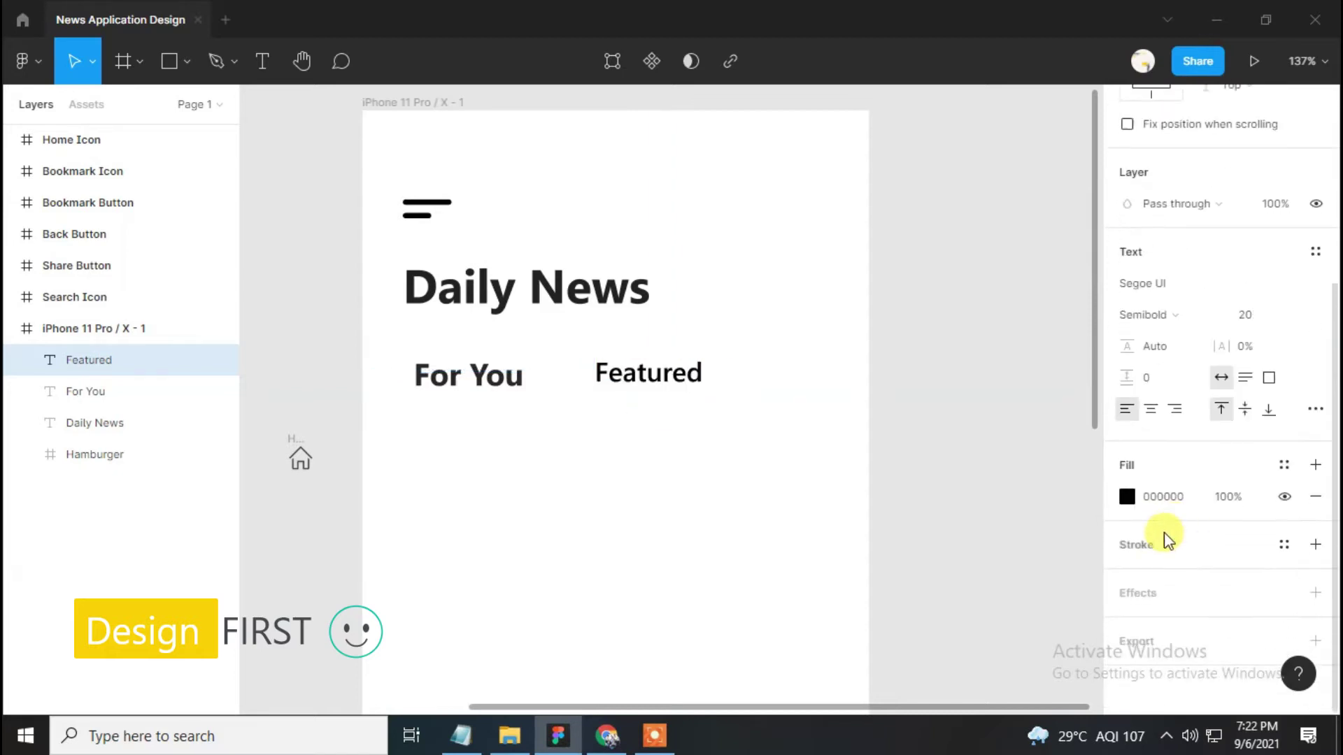
pyautogui.click(1127, 496)
pyautogui.moveTo(896, 359); pyautogui.dragTo(815, 360)
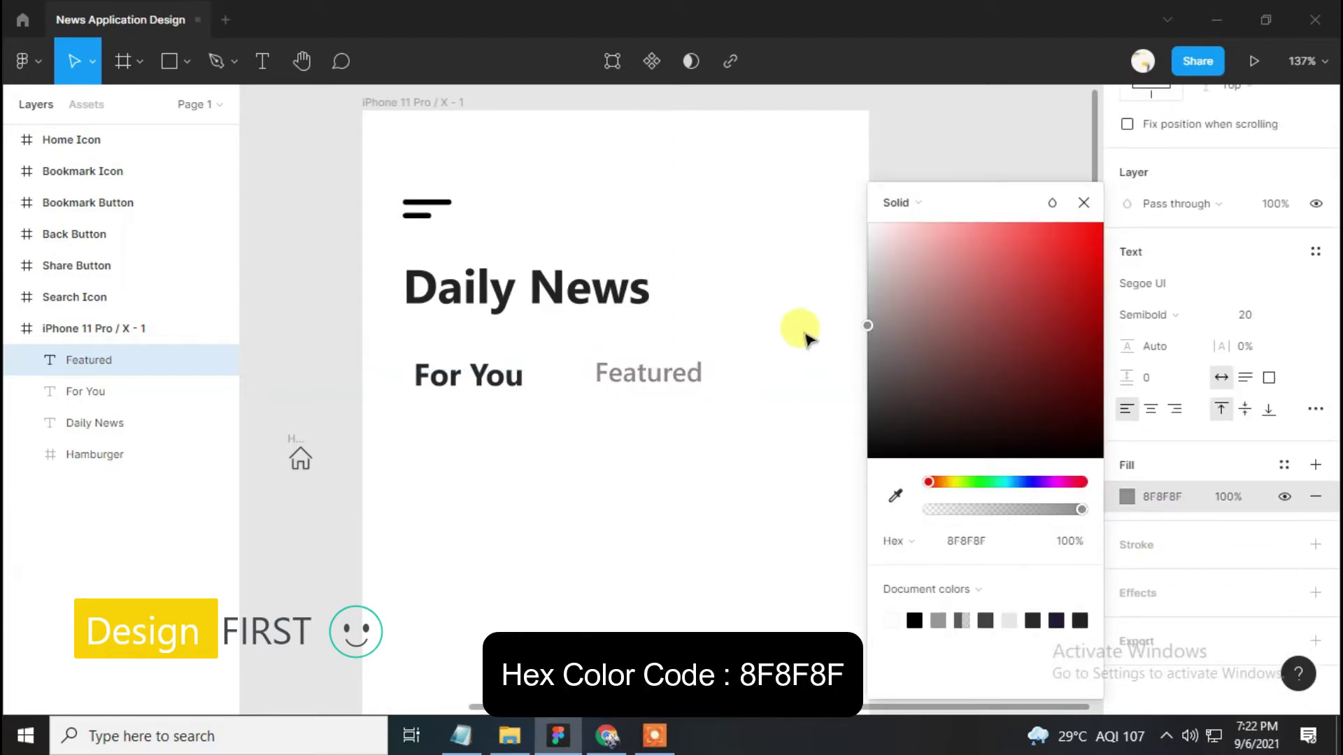
pyautogui.click(805, 339)
# - Duplicate Featured, move the copy to its right, and retype it as 'Top Stories'
pyautogui.click(644, 377)
pyautogui.keyDown('shift'); pyautogui.click(459, 375); pyautogui.keyUp('shift')
pyautogui.click(644, 377)
pyautogui.moveTo(644, 376); pyautogui.dragTo(699, 382)
pyautogui.hotkey('ctrl', 'd')
pyautogui.moveTo(783, 381); pyautogui.dragTo(802, 381)
pyautogui.doubleClick(798, 378)
pyautogui.write('Top Stories')
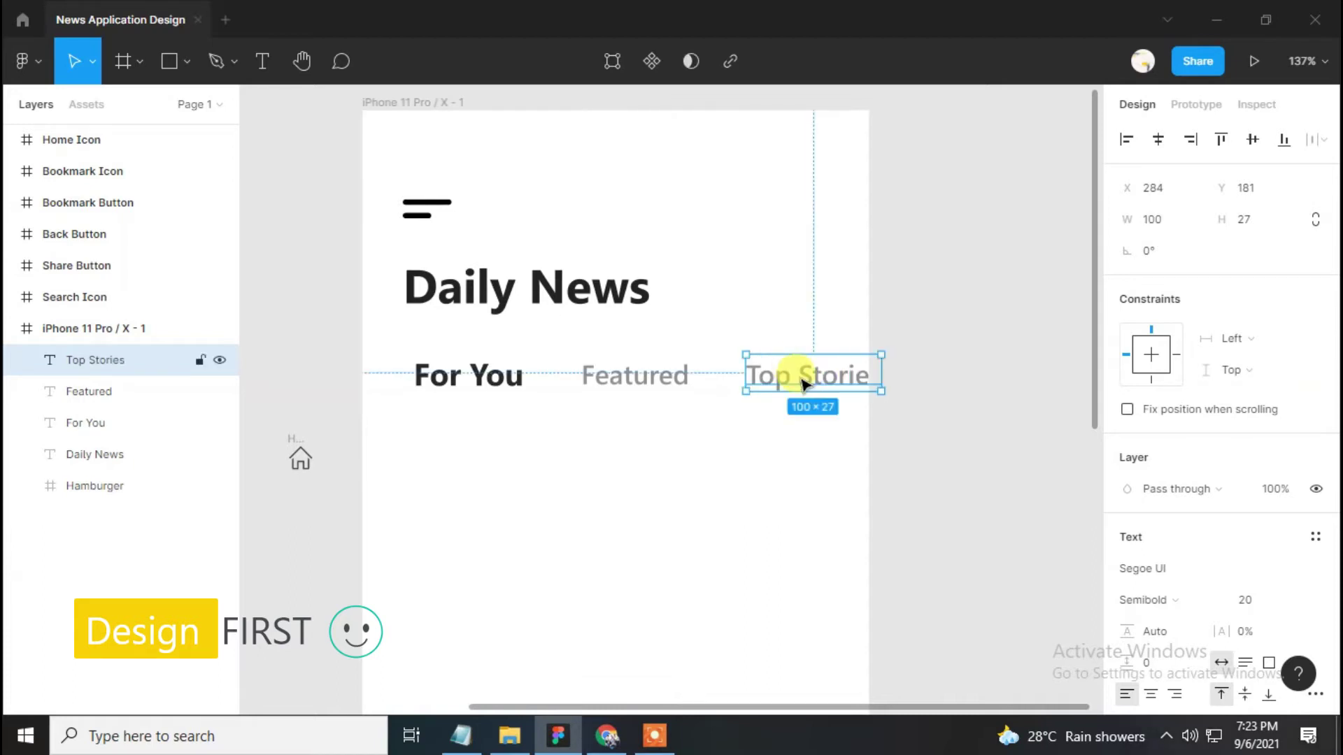
pyautogui.click(700, 504)
pyautogui.scroll(-2, 720, 510)
# - Draw a 308×419 rectangle below the tabs with corner radius 28
pyautogui.click(169, 61)
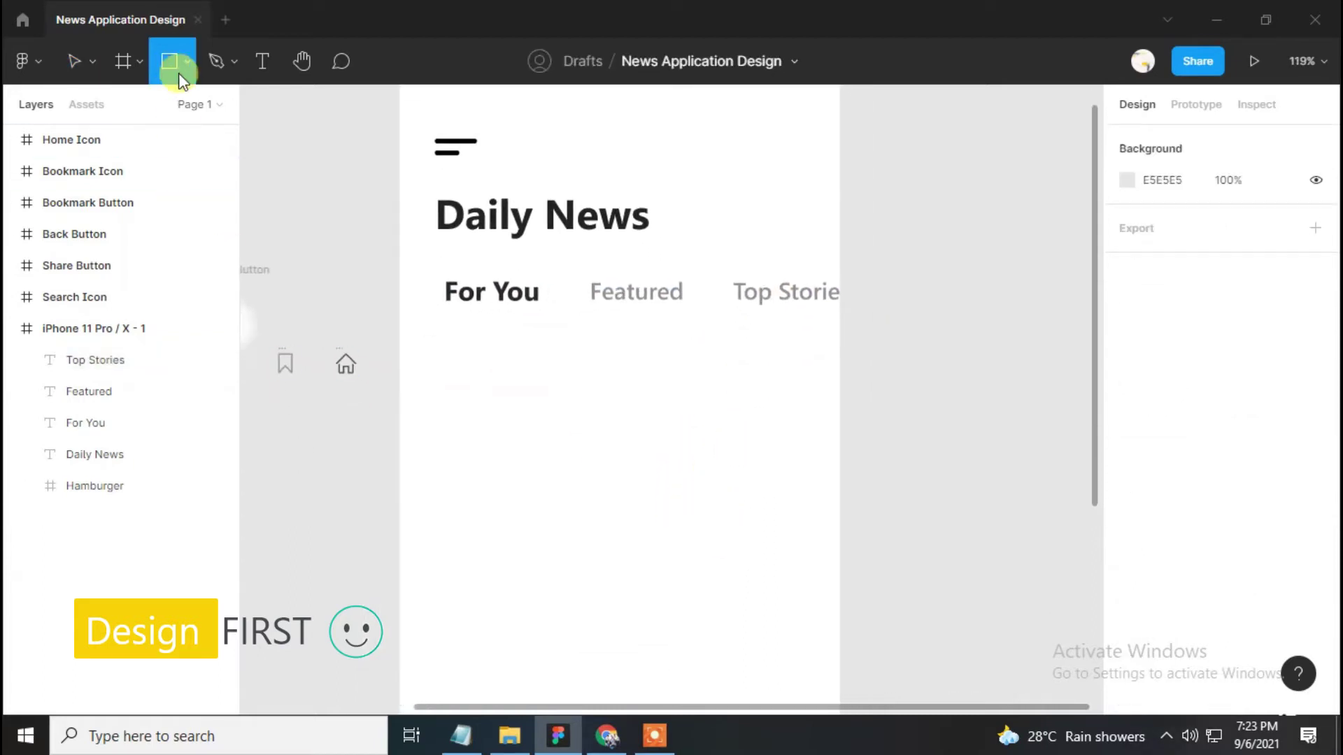
pyautogui.moveTo(467, 353); pyautogui.dragTo(762, 603)
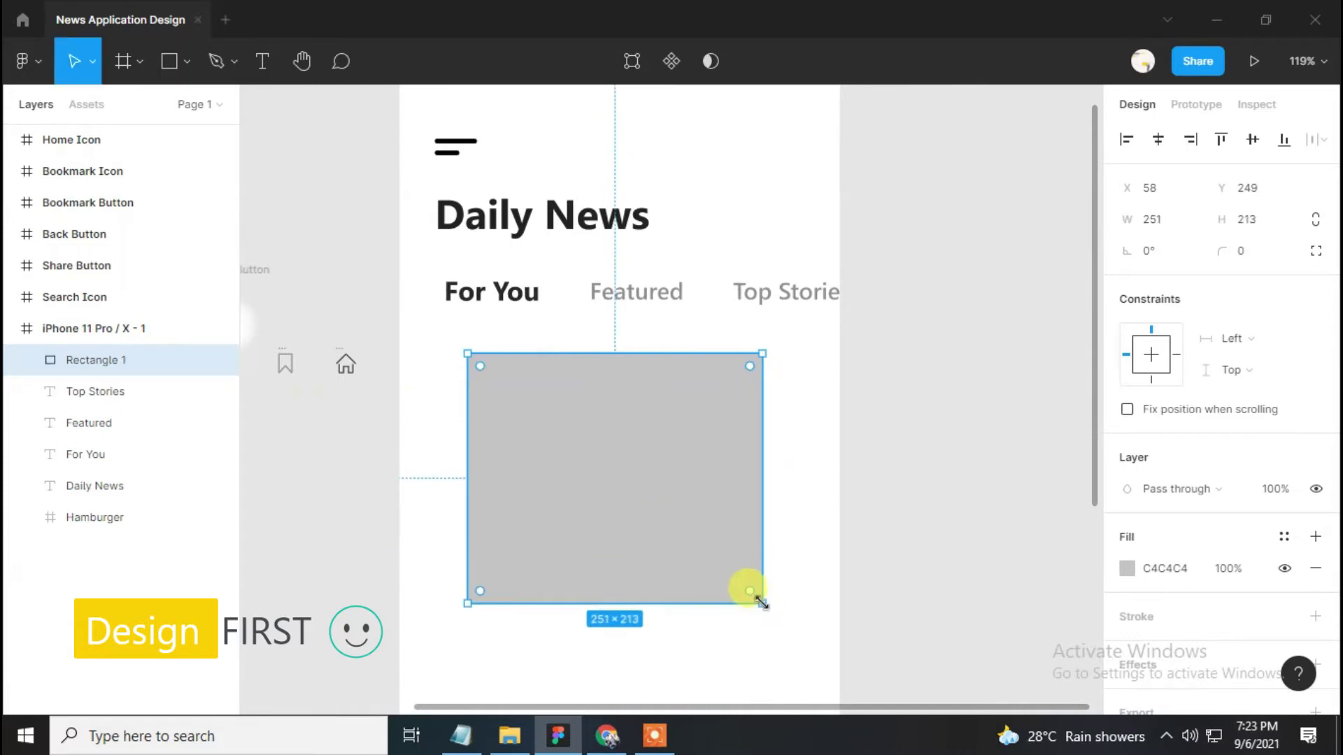
pyautogui.click(1173, 225)
pyautogui.write('308')
pyautogui.click(1270, 220)
pyautogui.write('419')
pyautogui.press('Return')
pyautogui.click(1253, 250)
pyautogui.write('28')
pyautogui.press('Return')
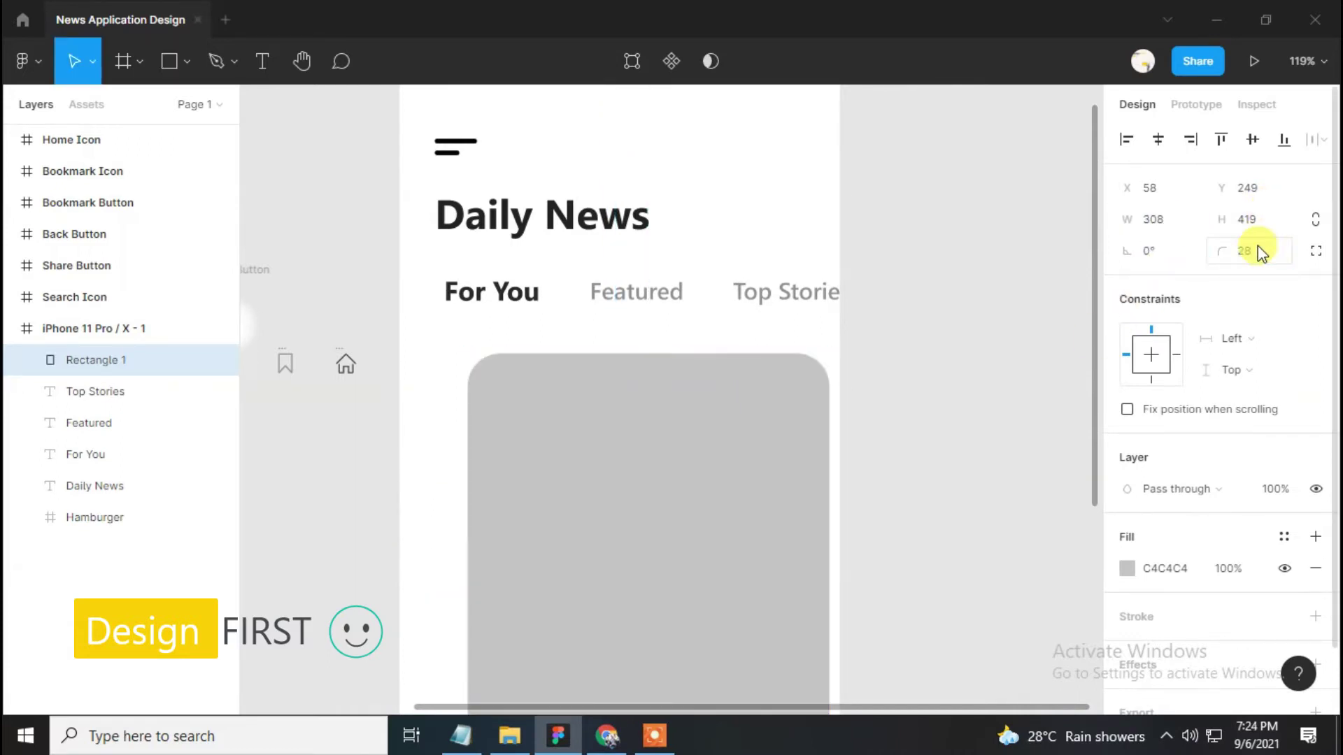
# - Centre the card horizontally in the frame and nudge it up slightly
pyautogui.scroll(-1, 553, 483)
pyautogui.scroll(-1, 553, 482)
pyautogui.click(1159, 139)
pyautogui.moveTo(682, 443); pyautogui.dragTo(682, 437)
pyautogui.scroll(-2, 684, 462)
# - Fill the card with a 6237A1→D300C1 linear gradient at 55%, plus a 20% black fill
pyautogui.click(1126, 568)
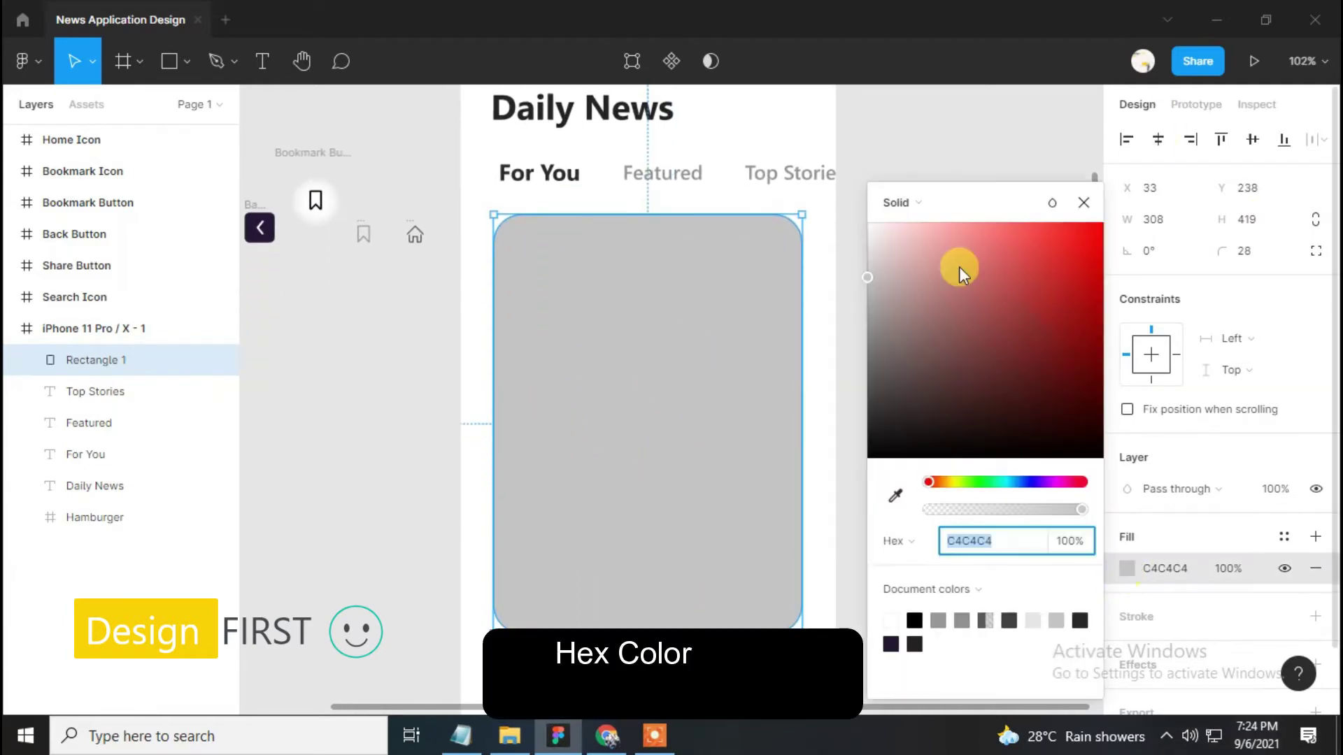
pyautogui.click(914, 204)
pyautogui.click(924, 226)
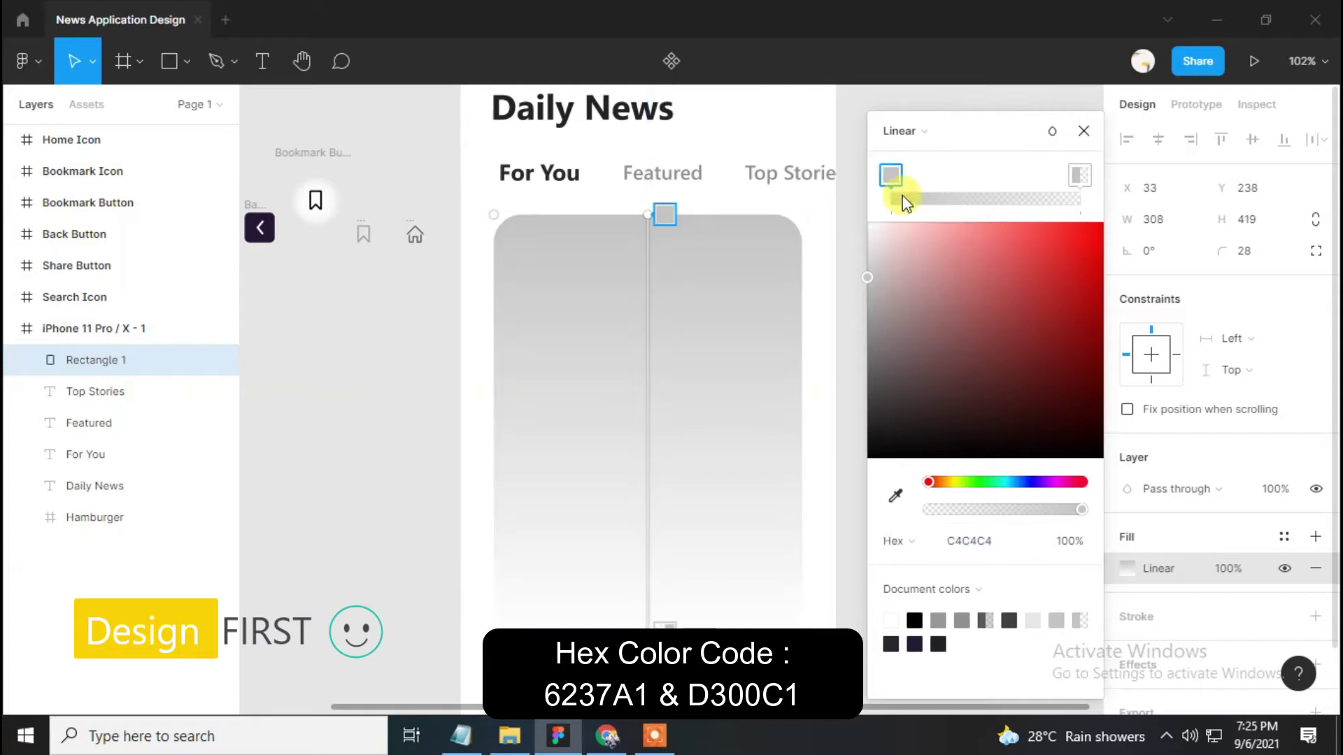
pyautogui.click(1005, 552)
pyautogui.write('6237A1')
pyautogui.press('Tab')
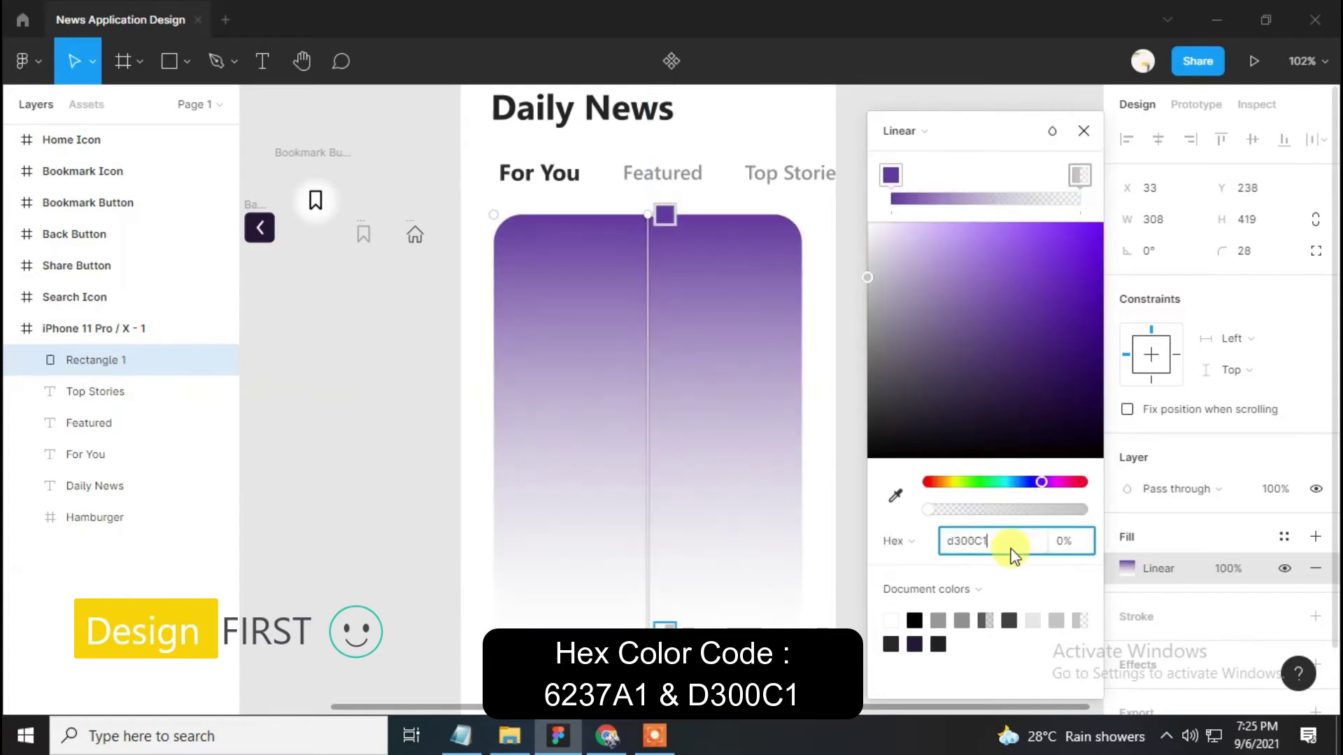
pyautogui.press('Return')
pyautogui.click(1229, 568)
pyautogui.write('55')
pyautogui.press('Return')
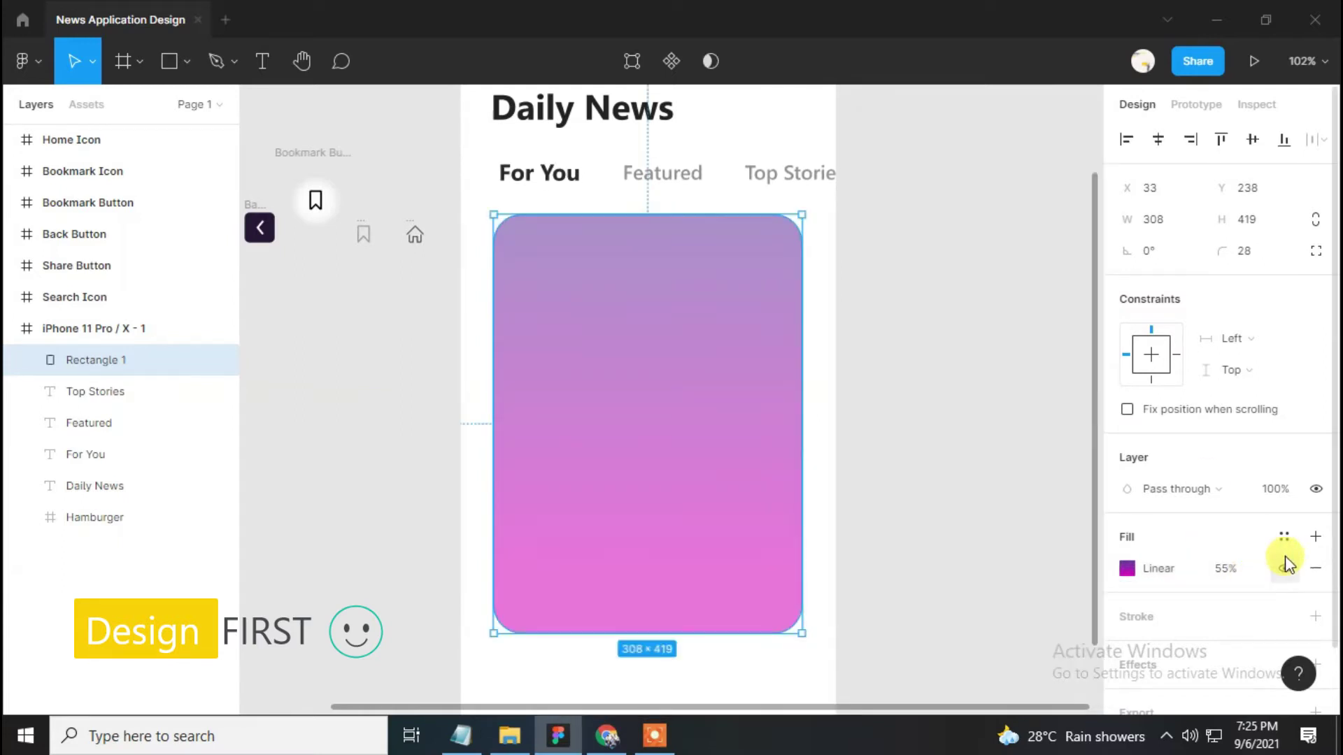
pyautogui.scroll(-1, 1285, 559)
pyautogui.click(1315, 465)
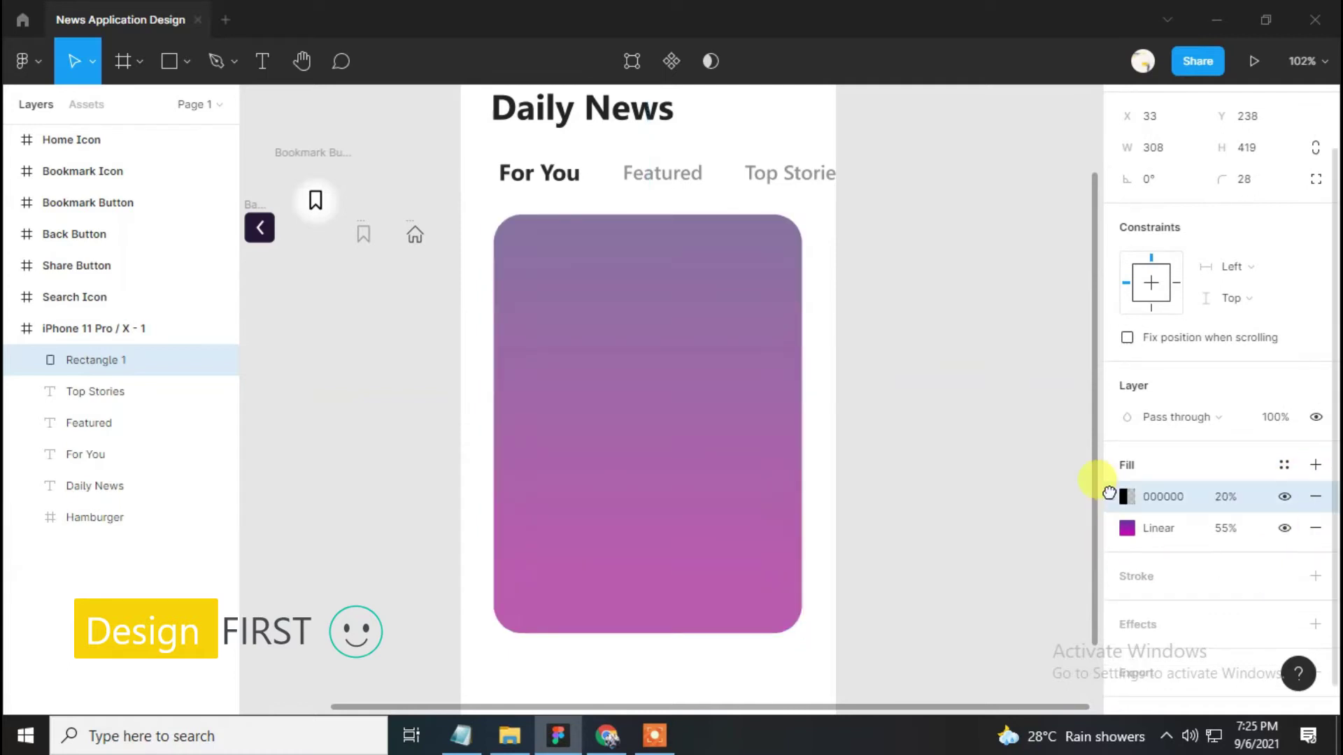
# - Move the black fill below the gradient and change it to an image fill of Image 1.jpg
pyautogui.moveTo(1109, 495); pyautogui.dragTo(1107, 538)
pyautogui.click(1126, 529)
pyautogui.click(900, 202)
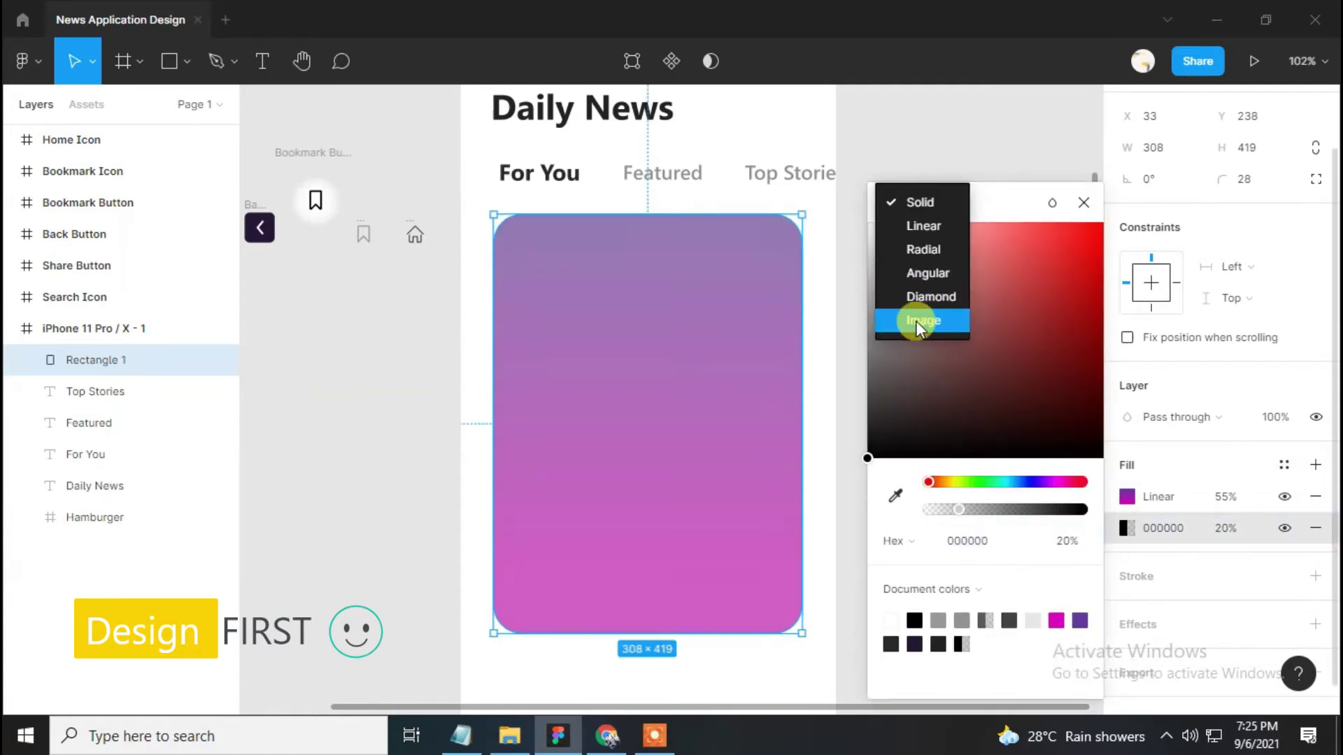
pyautogui.click(917, 321)
pyautogui.click(986, 343)
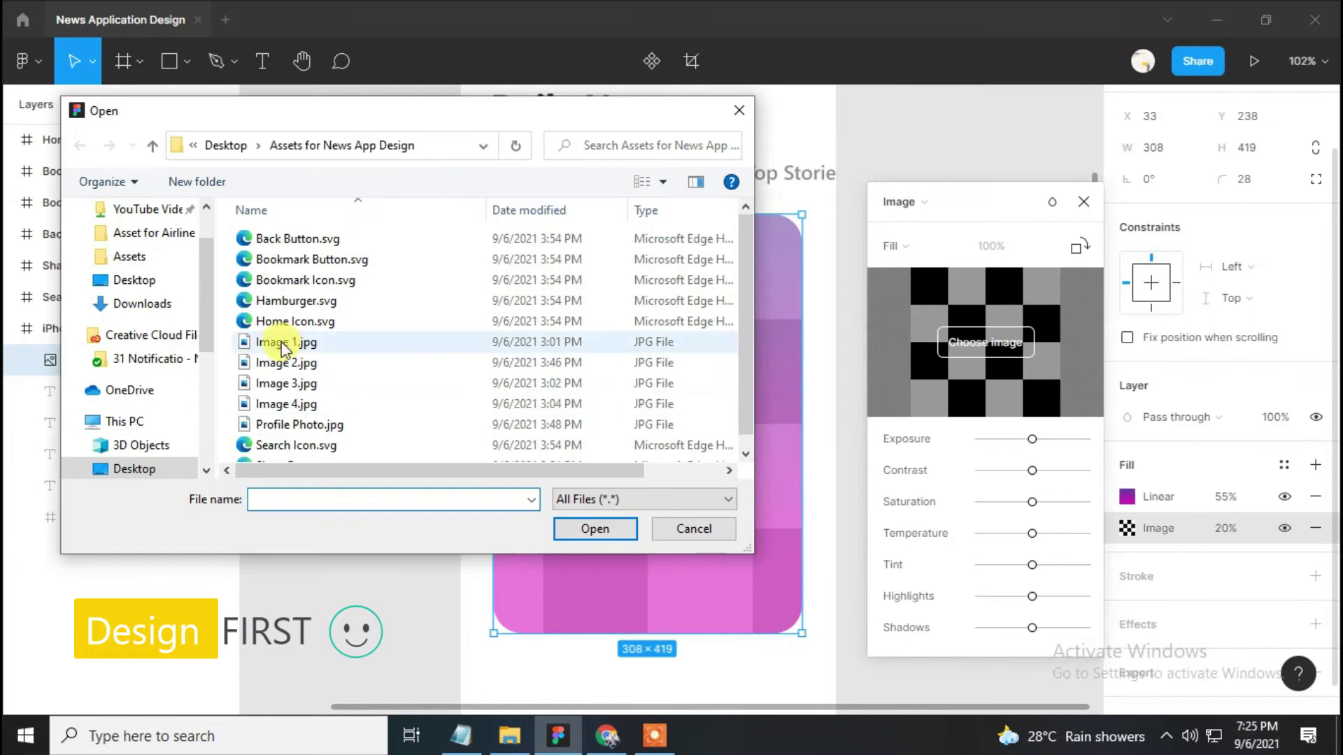
pyautogui.doubleClick(375, 344)
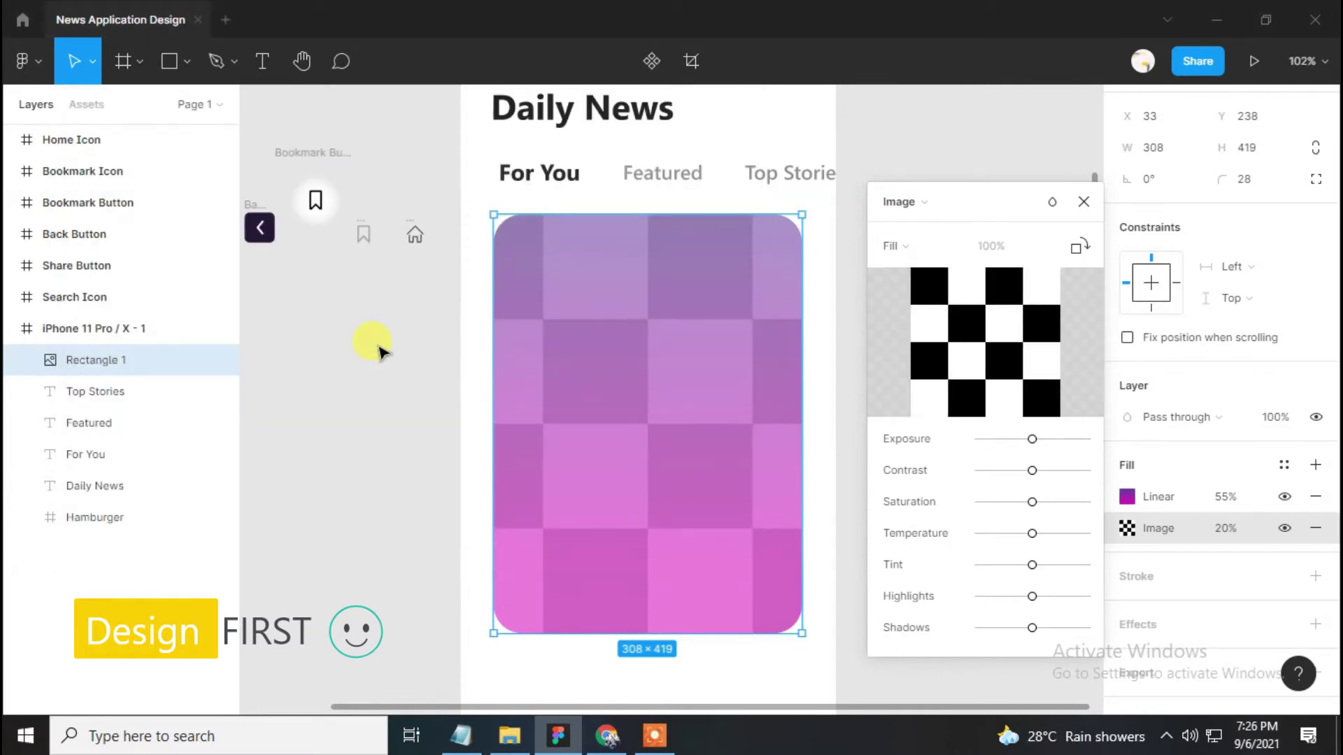
# - Crop the photo, shifting it upward in the card, at 100% opacity
pyautogui.click(897, 246)
pyautogui.click(937, 292)
pyautogui.moveTo(676, 412); pyautogui.dragTo(677, 352)
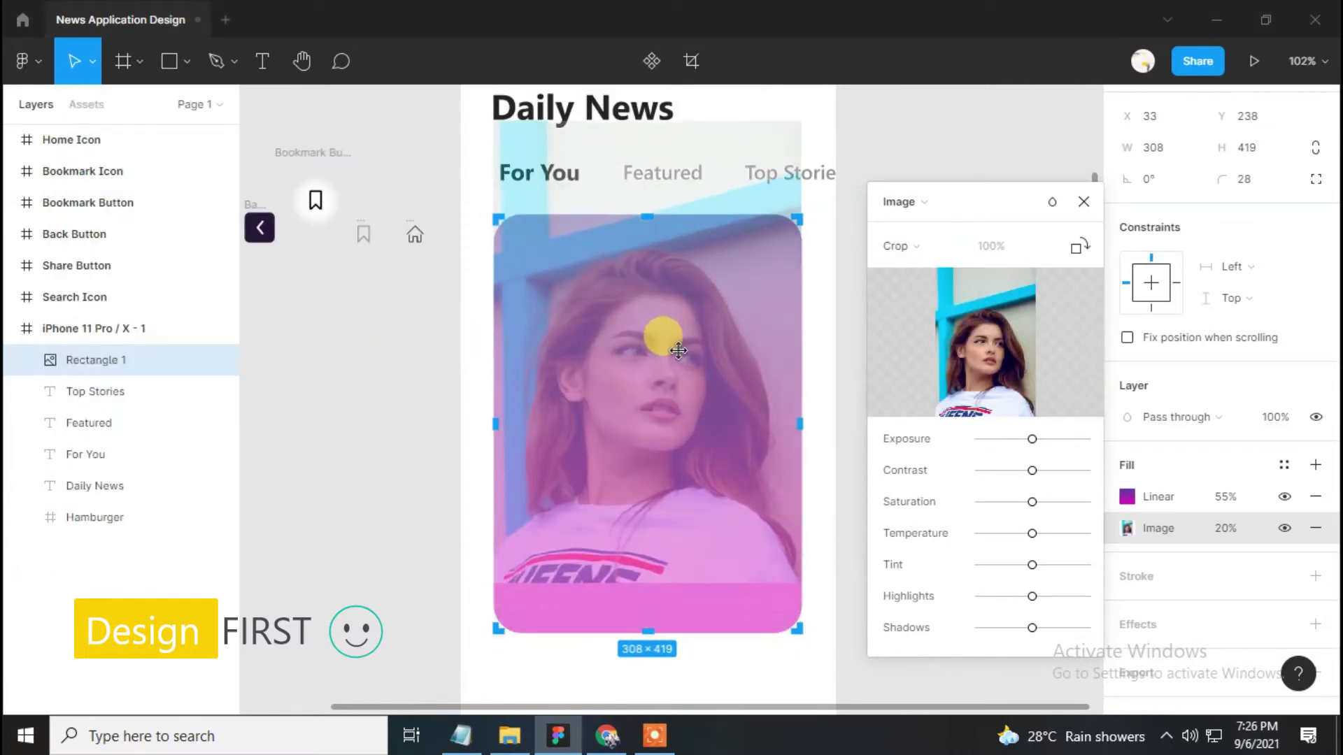
pyautogui.press('Escape')
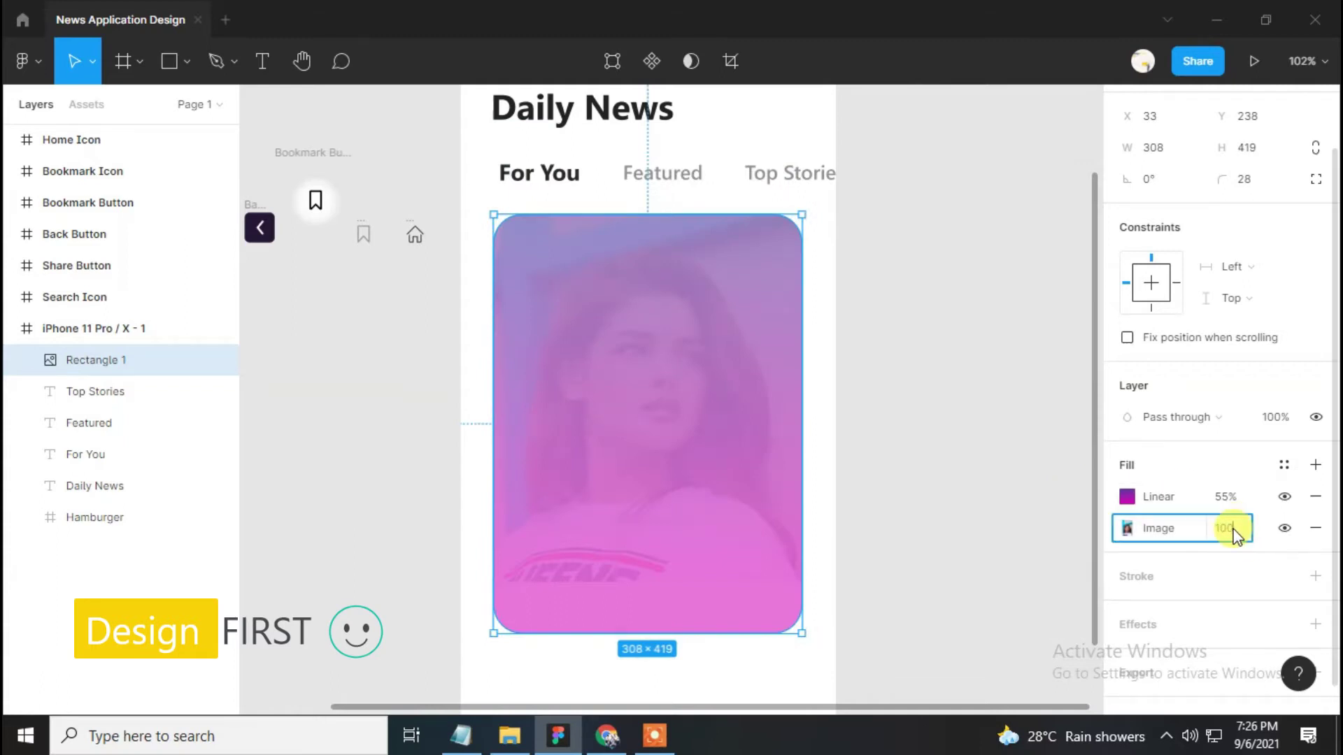
pyautogui.press('Return')
pyautogui.click(947, 522)
pyautogui.scroll(-1, 947, 522)
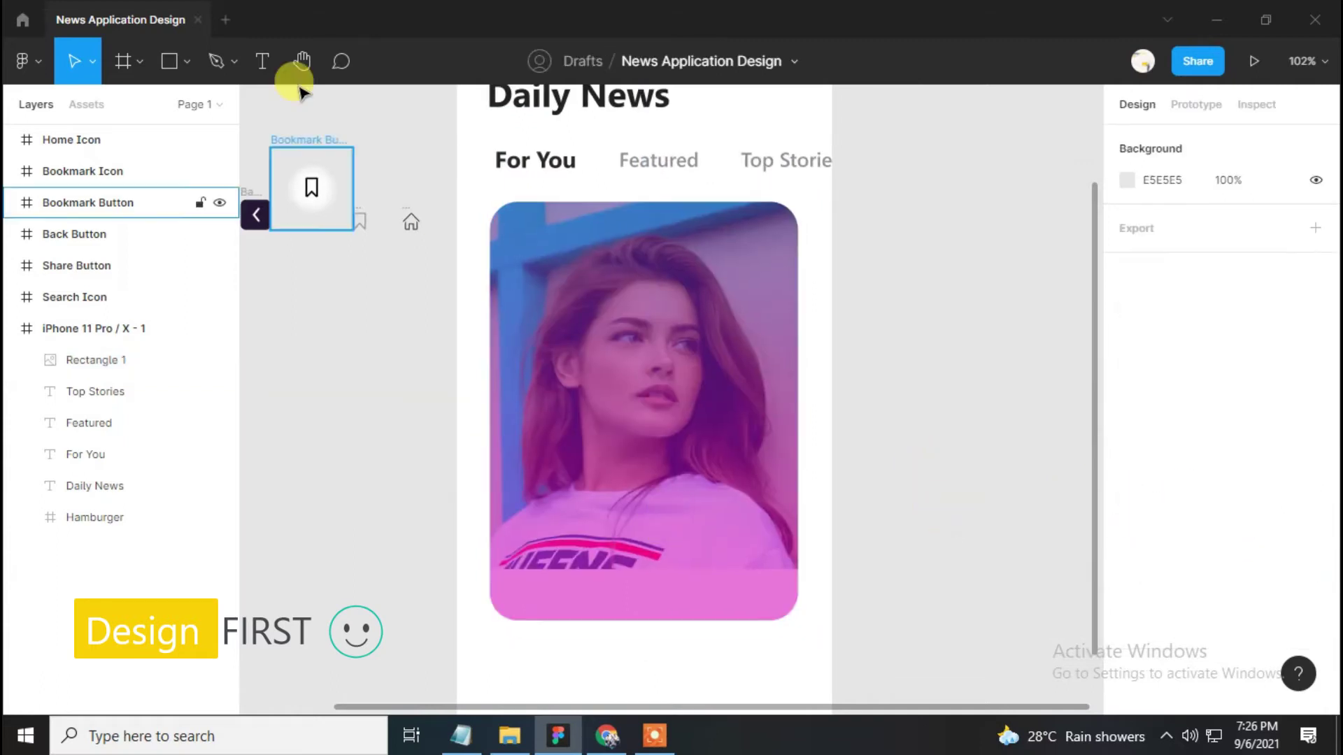
# - Draw a small rectangle on the photo, 27 high, and fill it pink FF83C1
pyautogui.click(168, 61)
pyautogui.moveTo(521, 417); pyautogui.dragTo(595, 445)
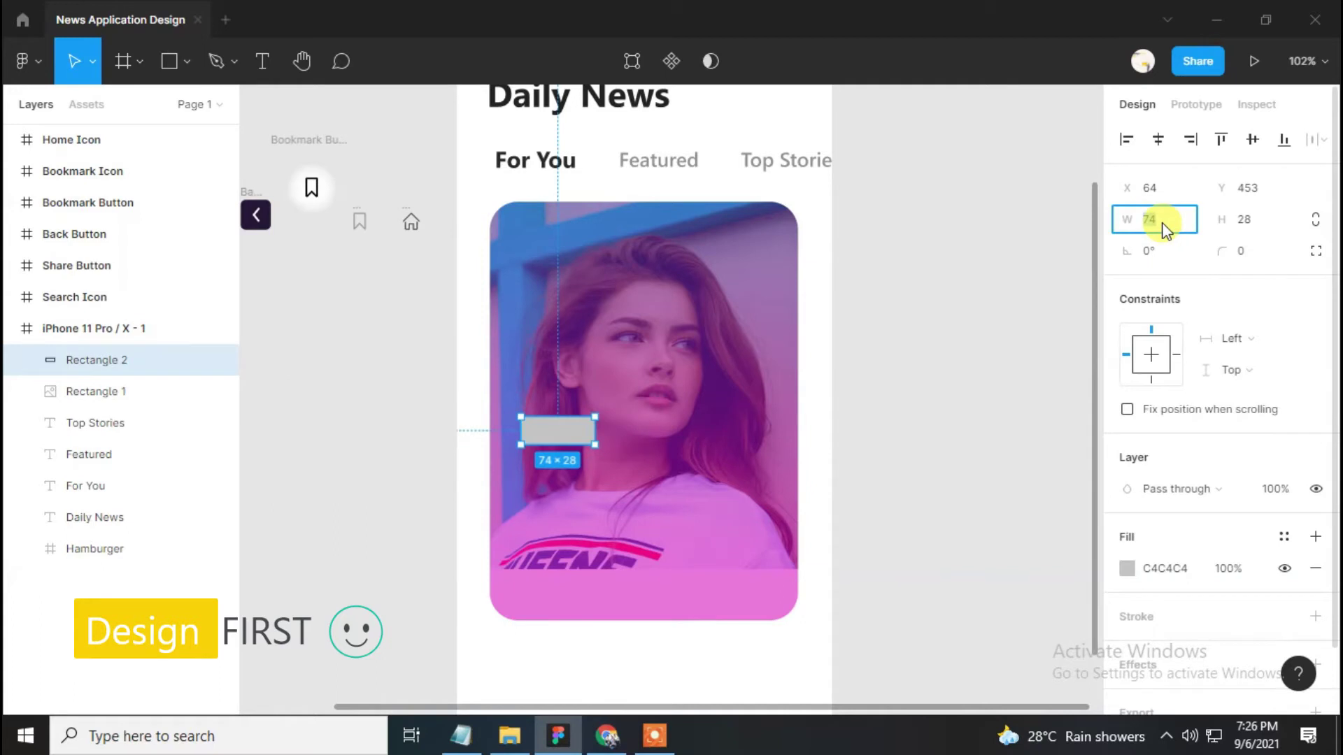
pyautogui.write('27')
pyautogui.scroll(3, 560, 456)
pyautogui.moveTo(560, 456); pyautogui.dragTo(608, 408)
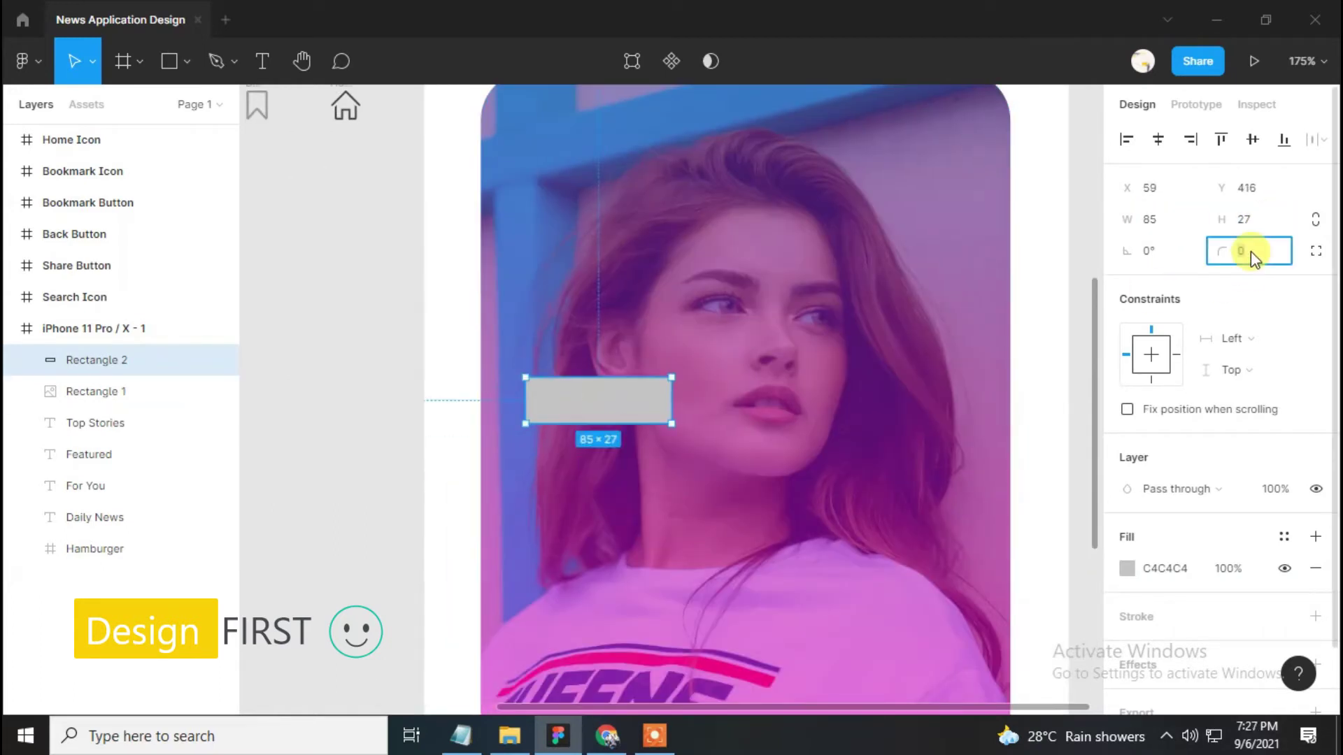
pyautogui.scroll(-2, 1156, 514)
pyautogui.click(1182, 508)
pyautogui.write('ff83c1')
pyautogui.press('Return')
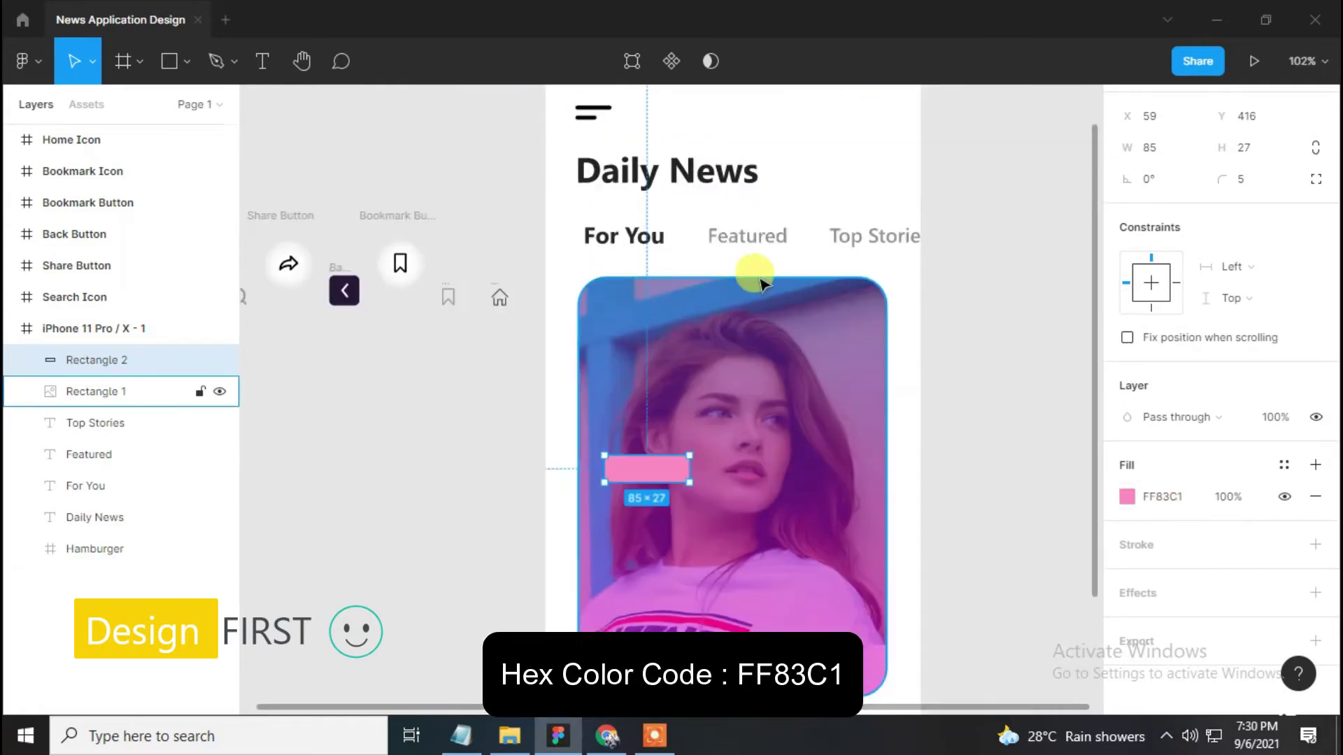
# - Bring the Featured text to the front, place it on the pink rectangle and set it to size 17
pyautogui.click(767, 243)
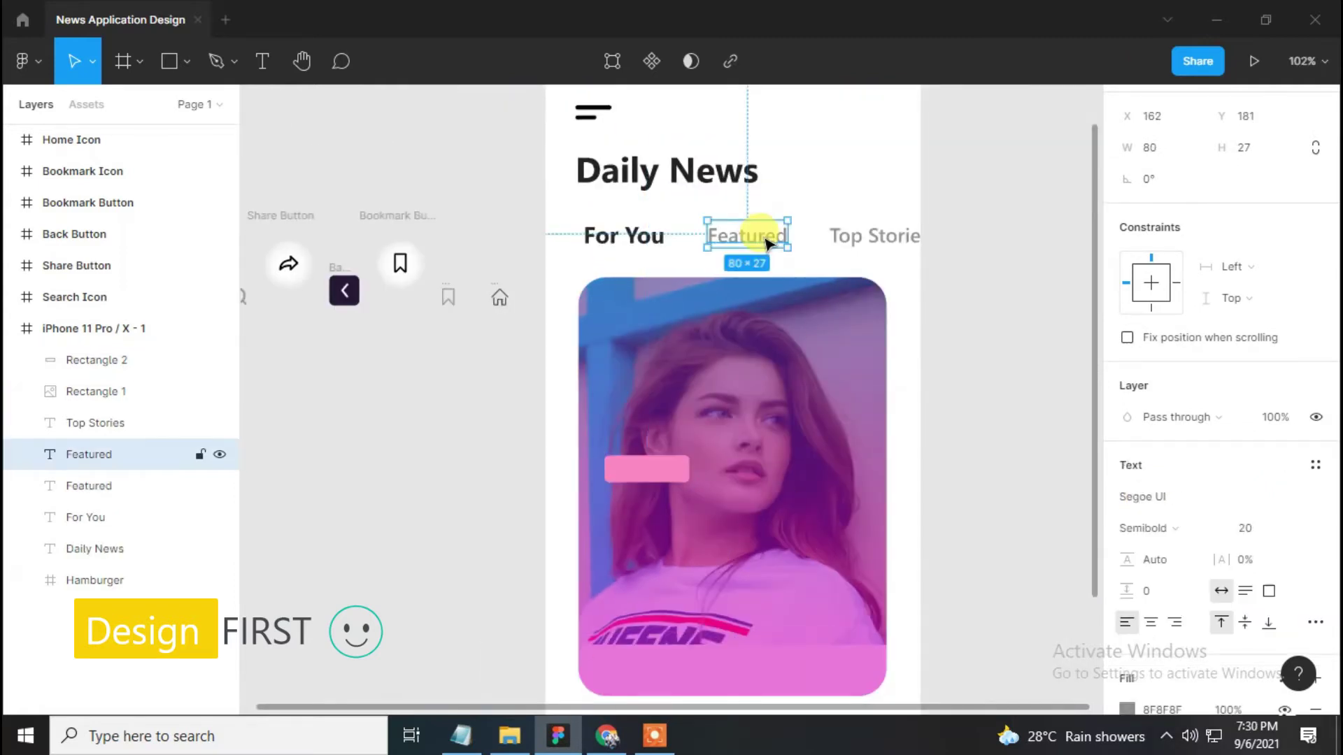
pyautogui.rightClick(768, 242)
pyautogui.click(812, 253)
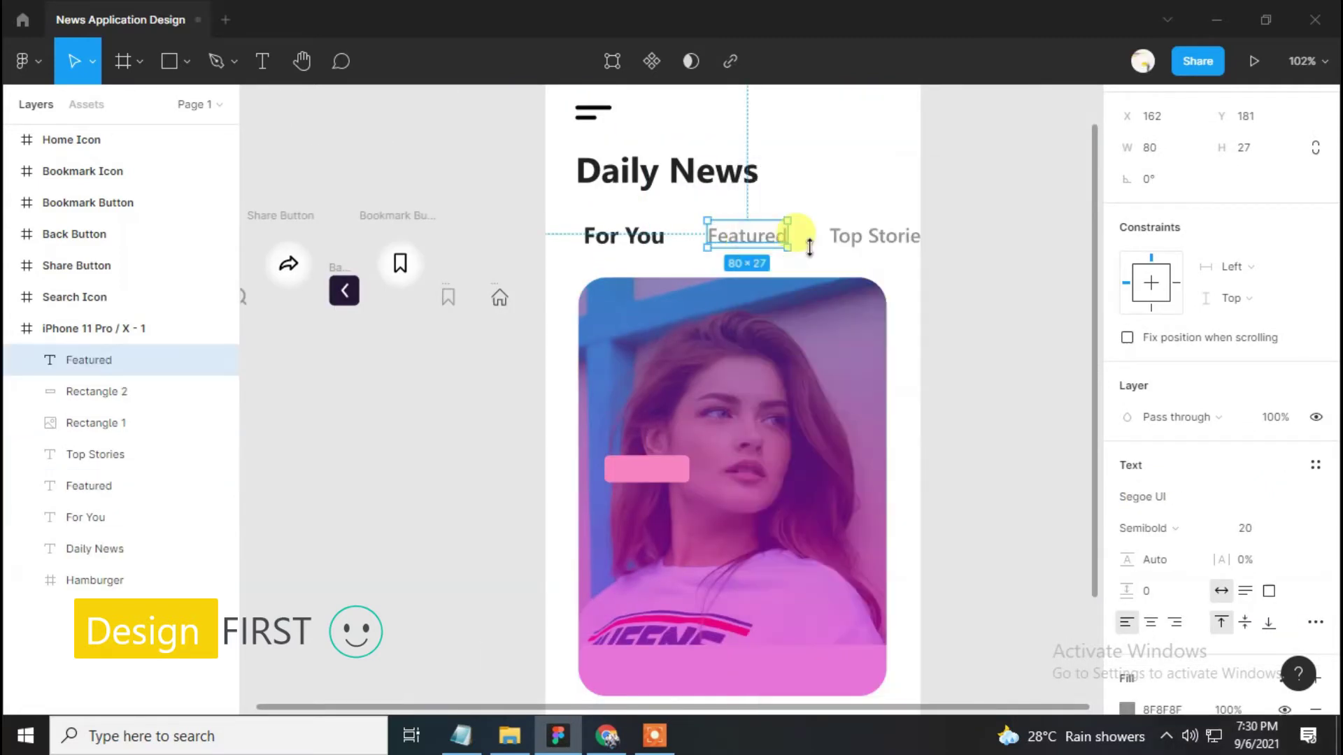
pyautogui.moveTo(751, 242); pyautogui.dragTo(675, 458)
pyautogui.scroll(5, 629, 475)
pyautogui.click(1256, 531)
pyautogui.write('17')
pyautogui.press('Return')
# - Retype the label as 'Fashion', colour it white and centre it on the pink tag
pyautogui.scroll(-3, 1241, 553)
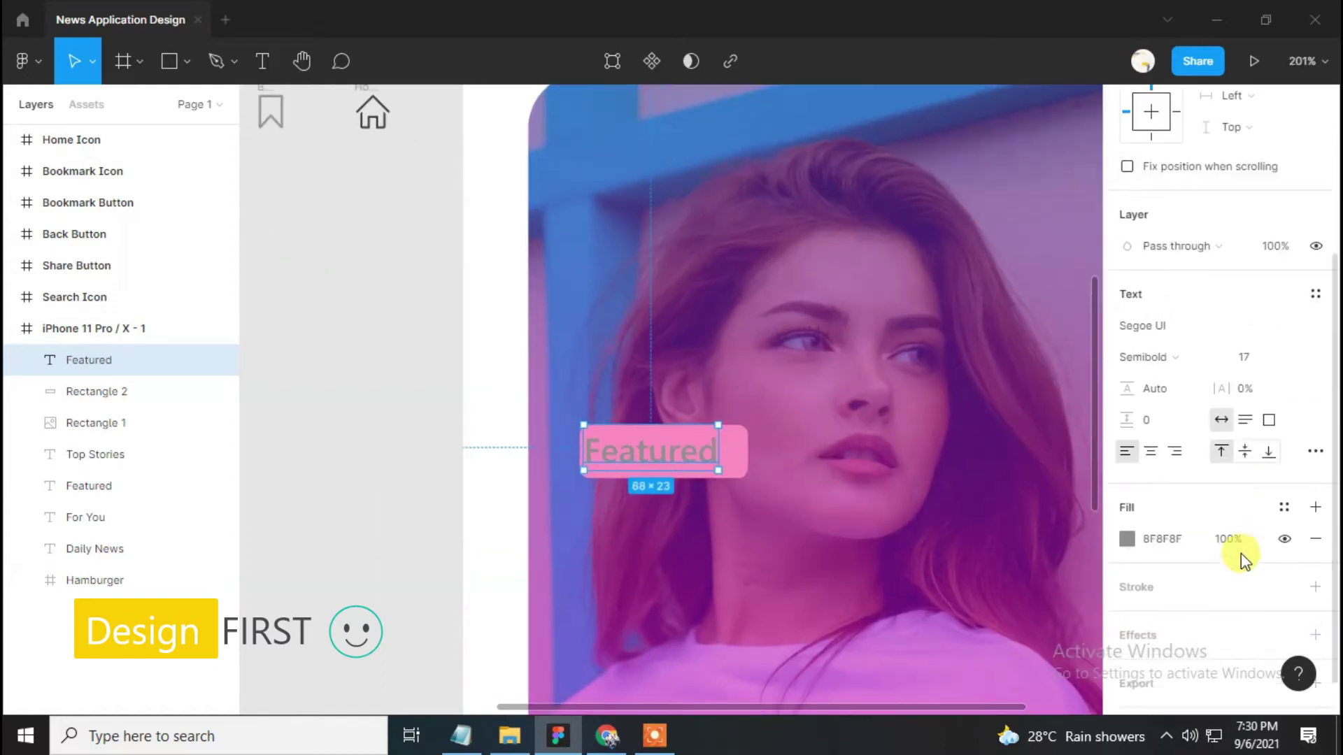
pyautogui.doubleClick(635, 456)
pyautogui.write('Fashion')
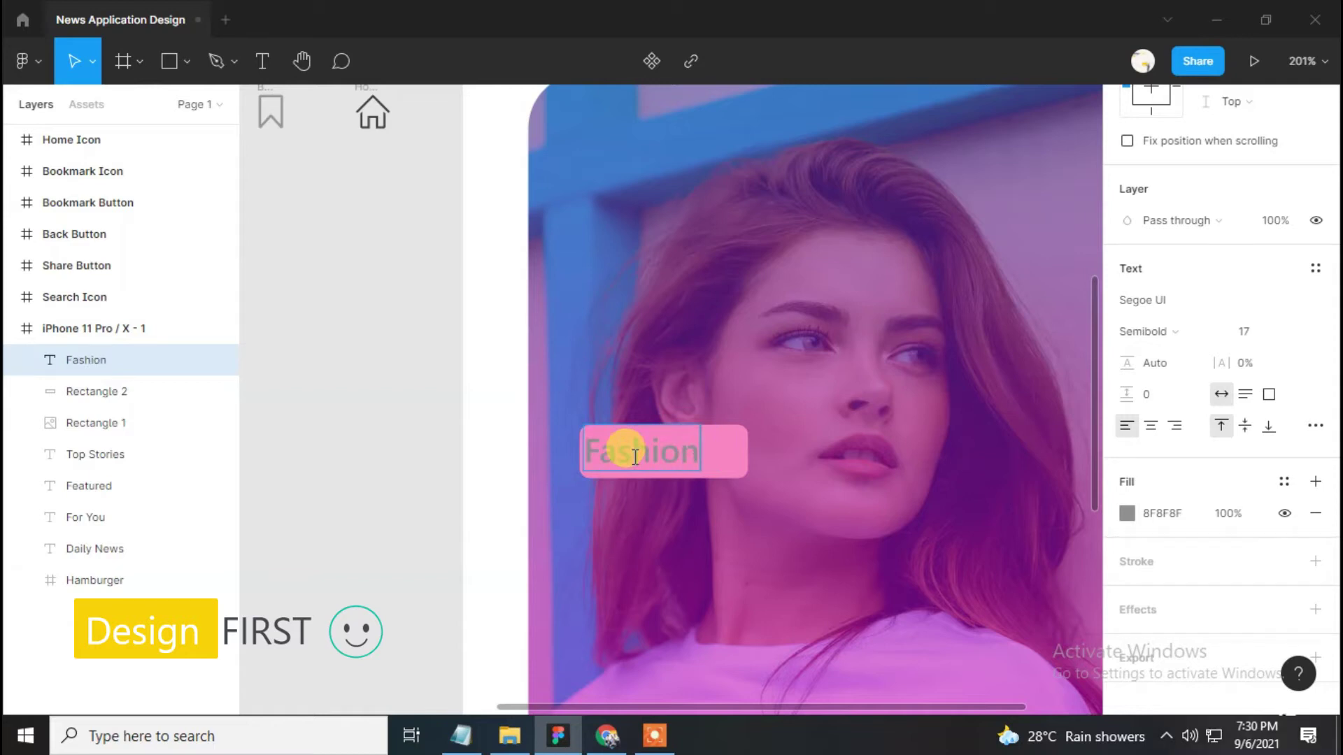
pyautogui.press('Escape')
pyautogui.click(1126, 514)
pyautogui.moveTo(899, 280); pyautogui.dragTo(859, 264)
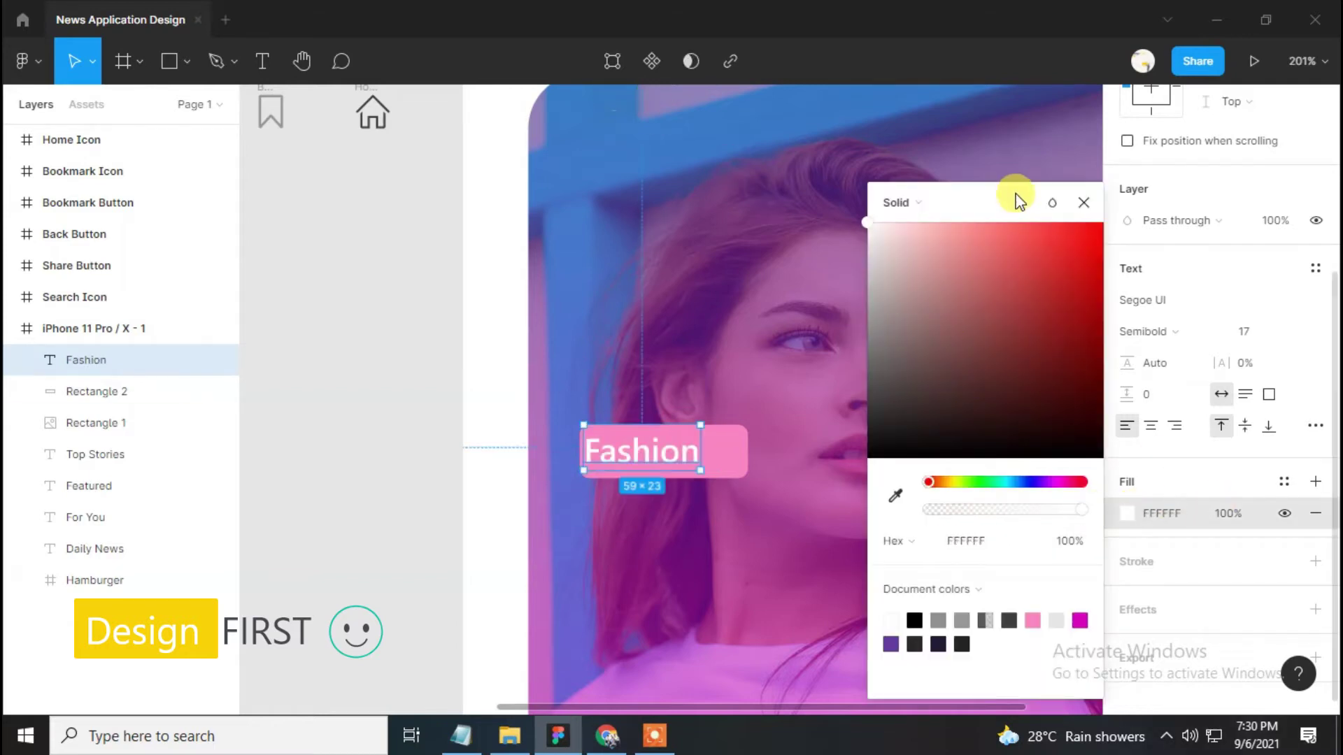
pyautogui.keyDown('shift'); pyautogui.click(721, 451); pyautogui.keyUp('shift')
pyautogui.scroll(5, 1253, 156)
pyautogui.click(1159, 140)
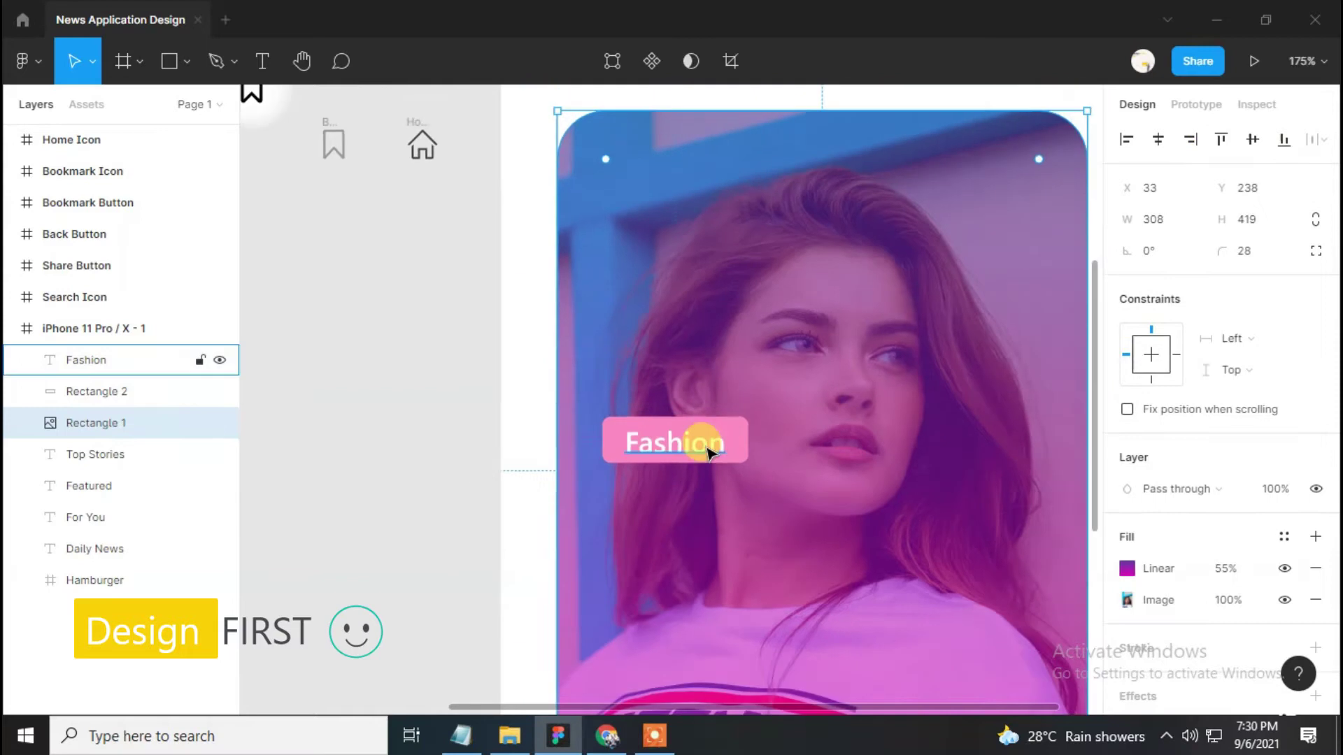
# - Duplicate the Fashion label to make a copy for the headline
pyautogui.click(694, 442)
pyautogui.click(697, 528)
pyautogui.scroll(-2, 699, 533)
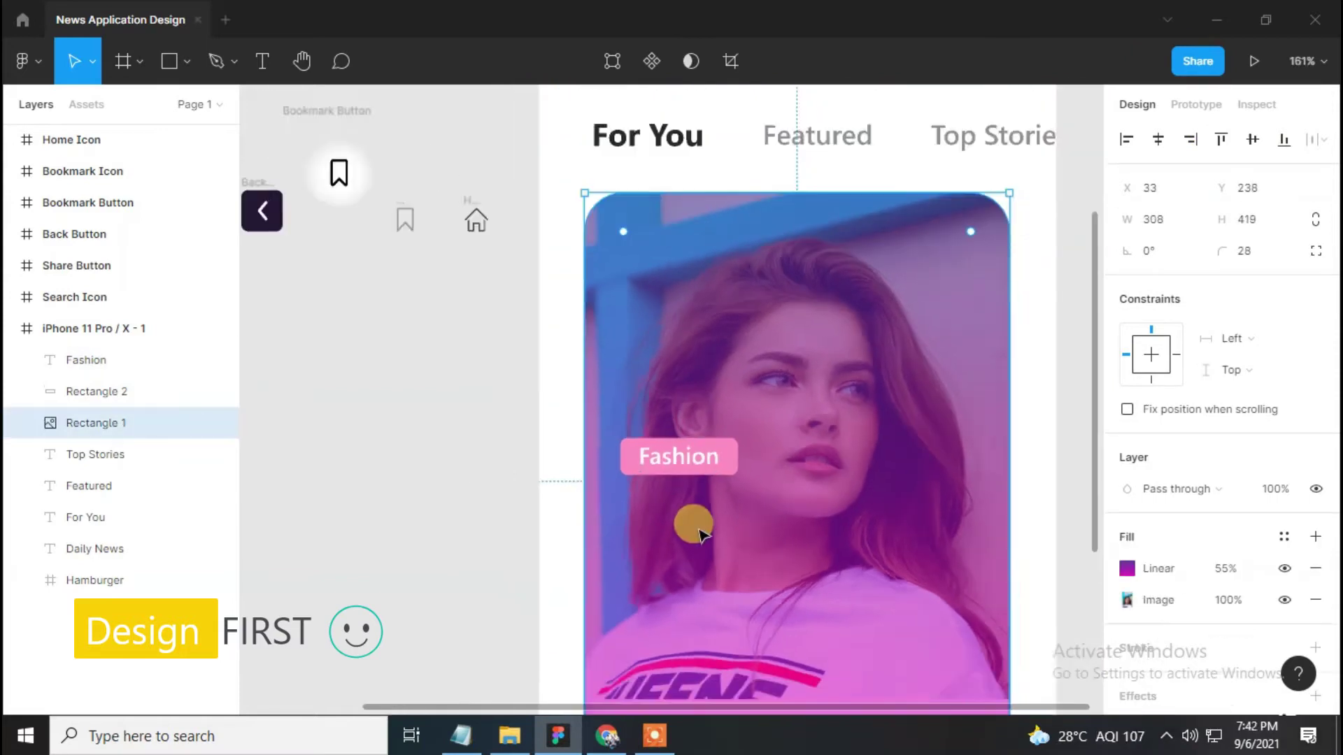
pyautogui.scroll(-2, 699, 533)
pyautogui.click(647, 398)
pyautogui.hotkey('ctrl', 'd')
# - Move the copy below the tag, set it to 28 pt and retype it as 'Diana Krugar has a City take on the Cowboy Boot.'
pyautogui.moveTo(651, 453); pyautogui.dragTo(649, 445)
pyautogui.write('28')
pyautogui.press('Return')
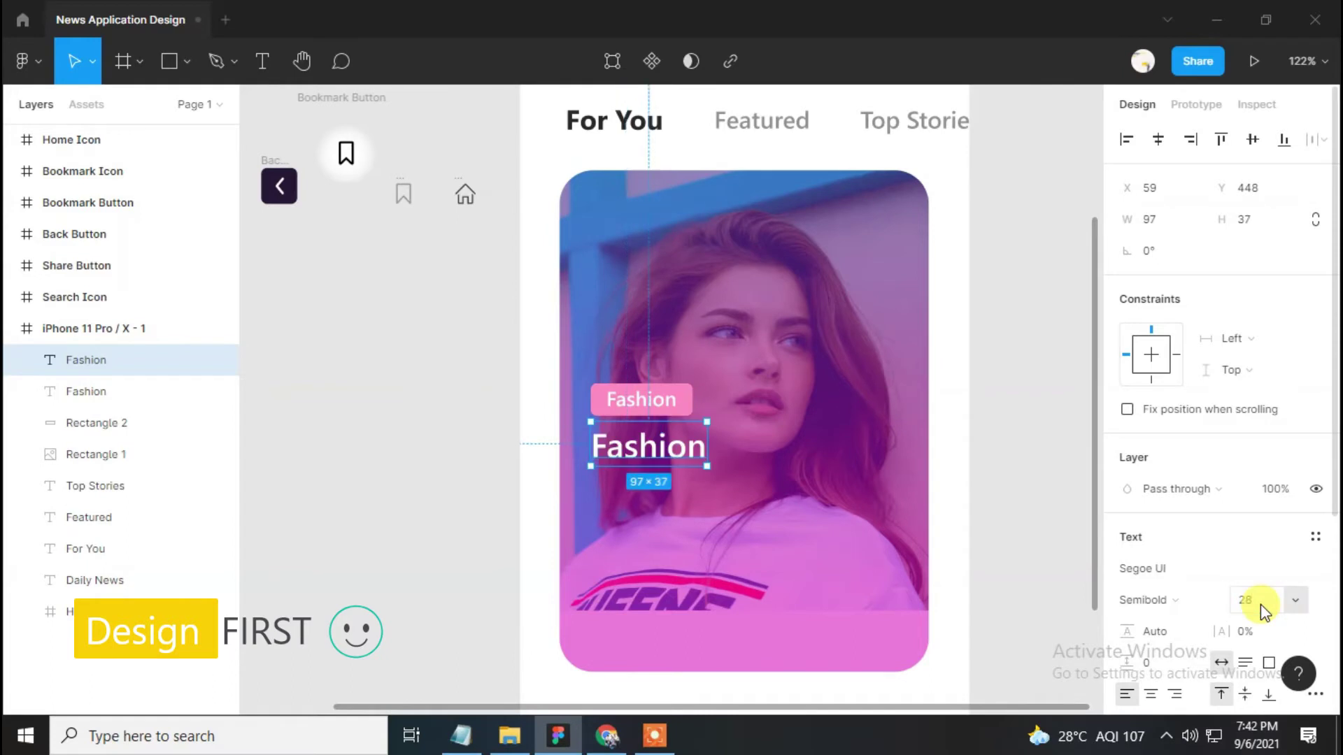
pyautogui.keyDown('ctrl'); pyautogui.scroll(3, 600, 444); pyautogui.keyUp('ctrl')
pyautogui.doubleClick(611, 448)
pyautogui.write('Diana K')
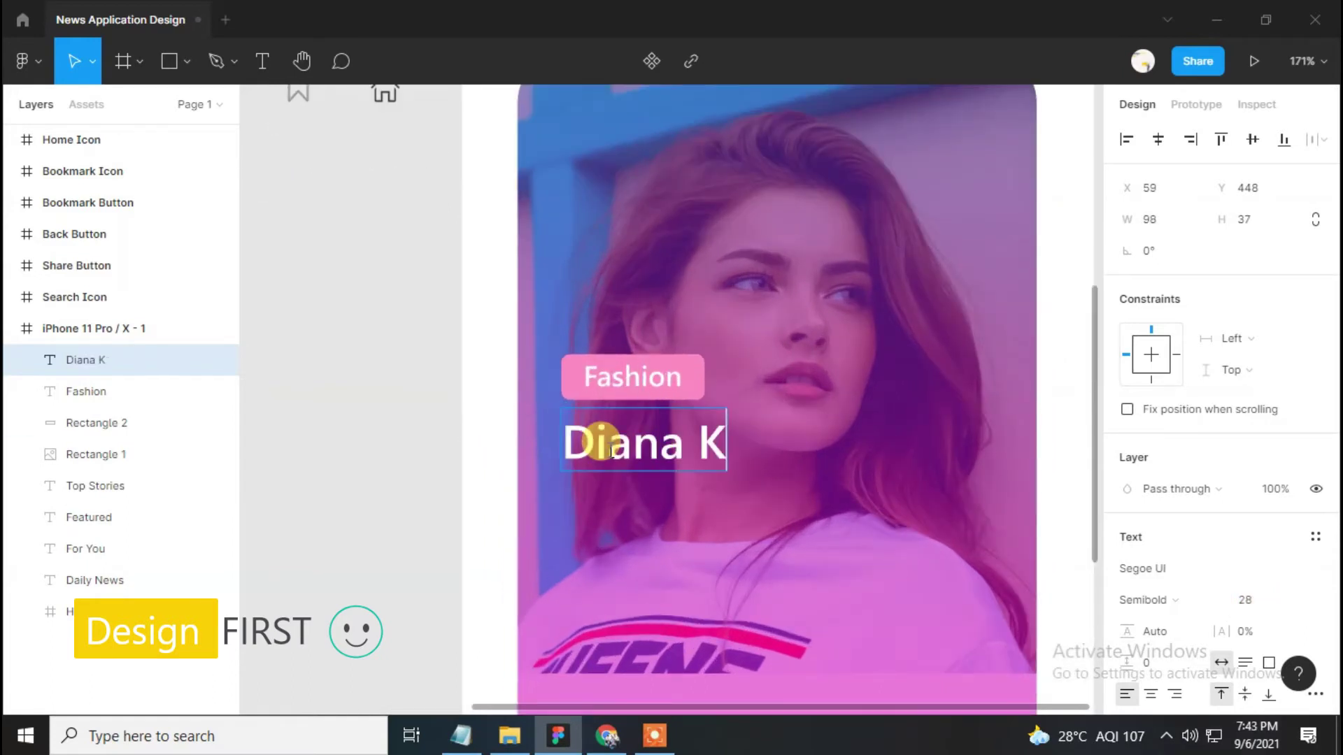
pyautogui.write('rugar has a City take on the Cowboy Boo')
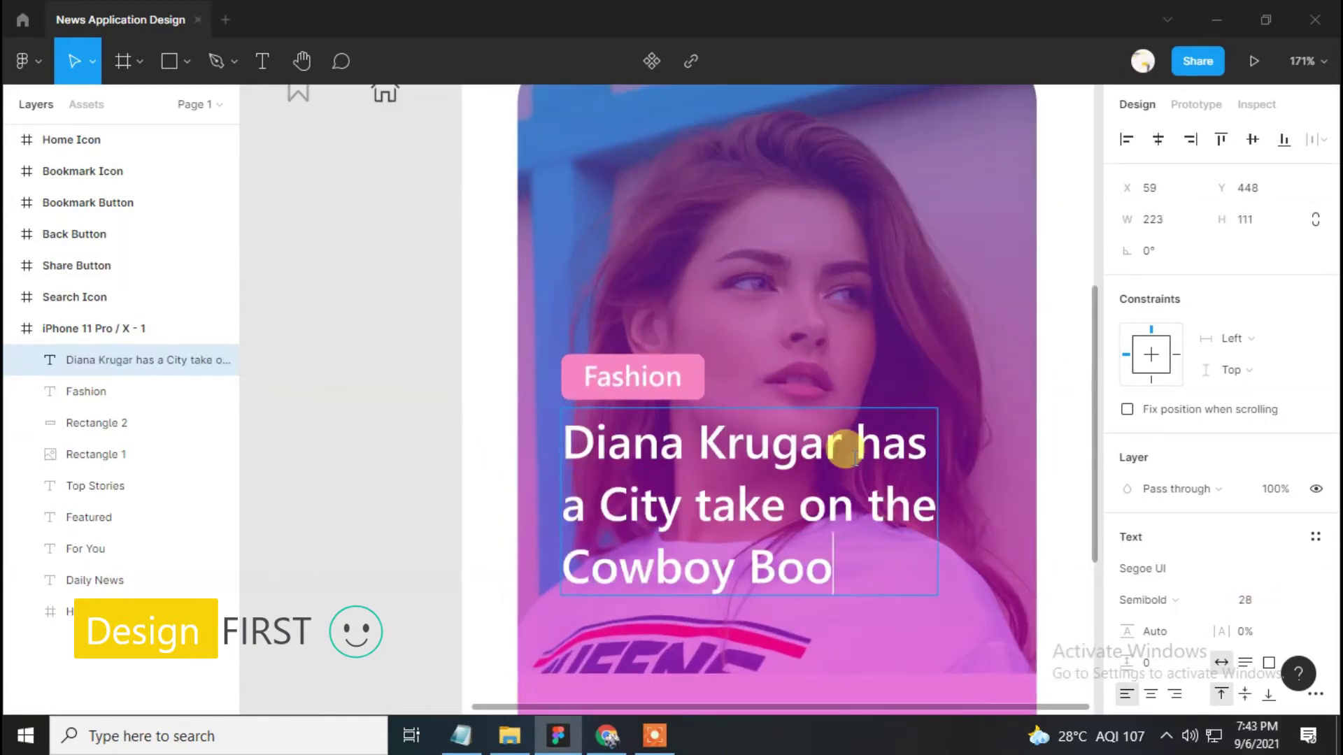
pyautogui.write('t.')
pyautogui.press('Escape')
pyautogui.keyDown('ctrl'); pyautogui.scroll(-1, 699, 458); pyautogui.keyUp('ctrl')
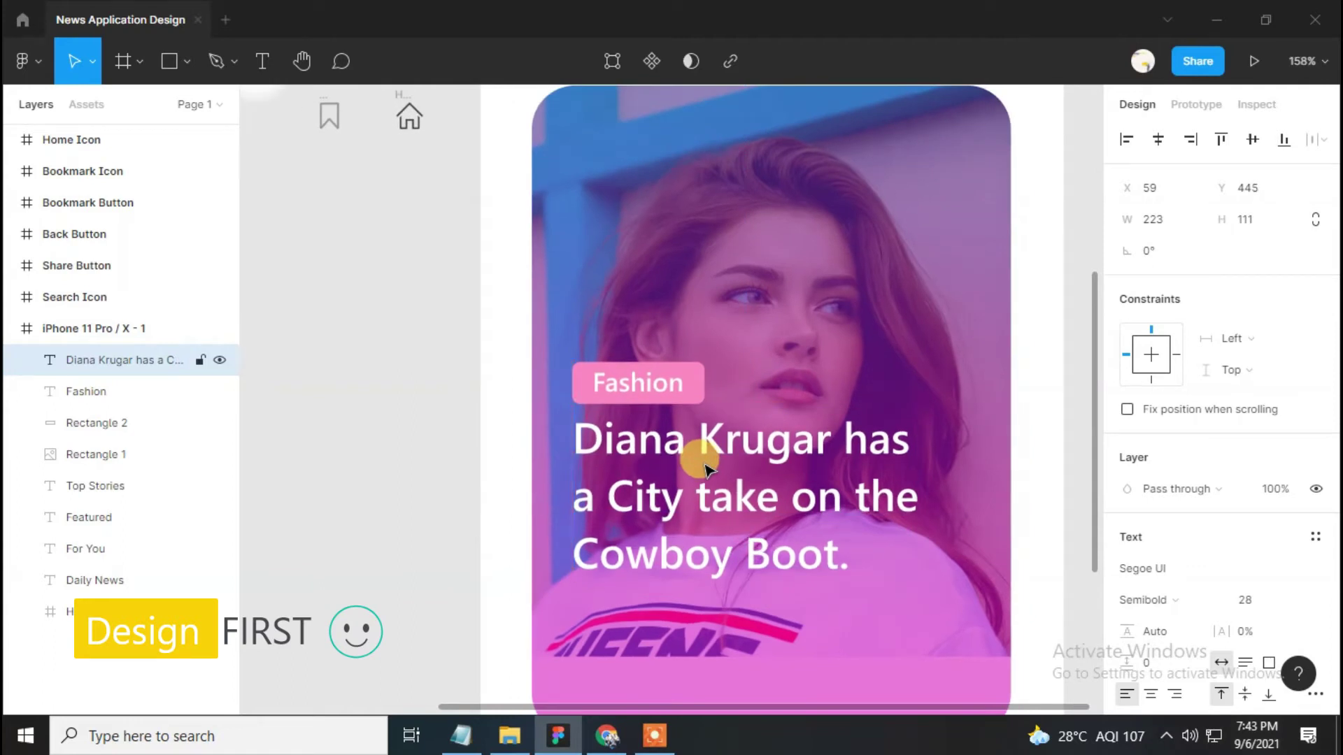
pyautogui.keyDown('ctrl'); pyautogui.scroll(-2, 744, 554); pyautogui.keyUp('ctrl')
pyautogui.press('Escape')
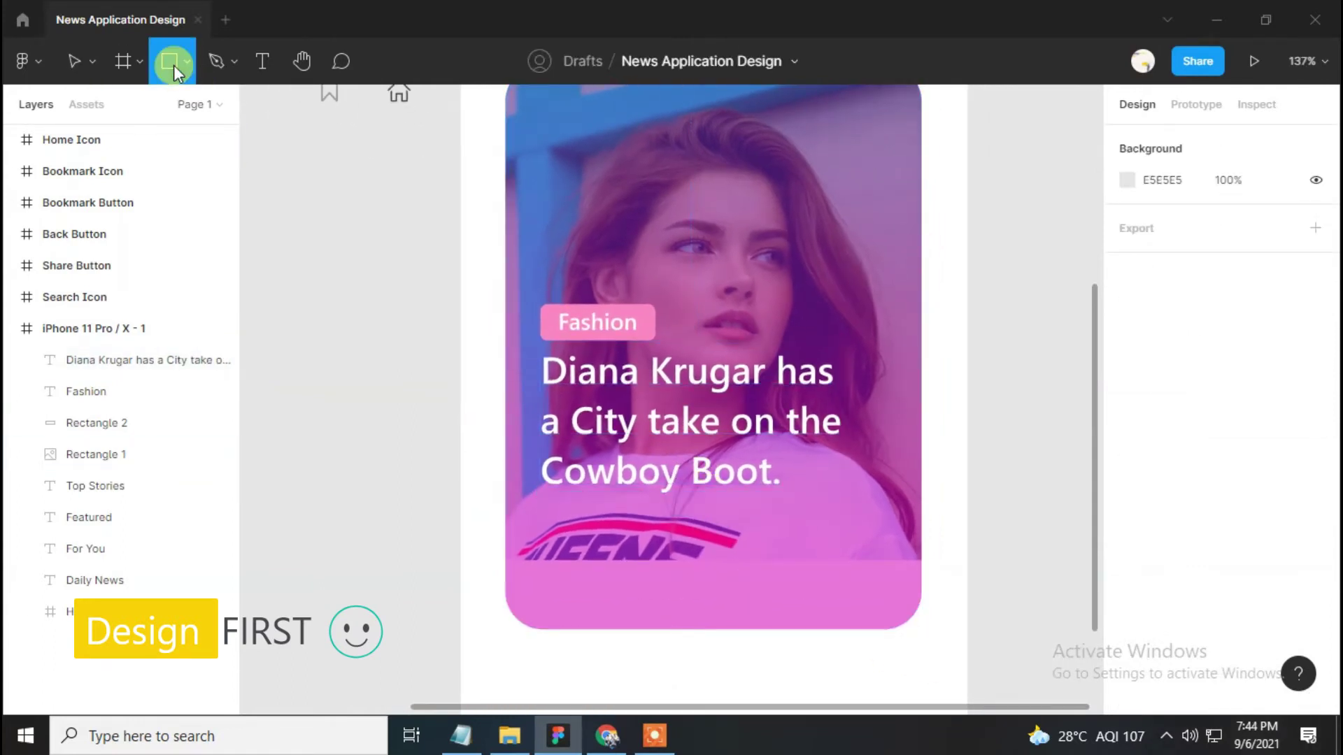
# - Draw a white FFFFFF panel across the card bottom with both bottom corners rounded to 28
pyautogui.moveTo(507, 522)
pyautogui.mouseDown()
pyautogui.moveTo(758, 608)
pyautogui.moveTo(917, 618)
pyautogui.moveTo(851, 625)
pyautogui.mouseUp()
pyautogui.click(1316, 250)
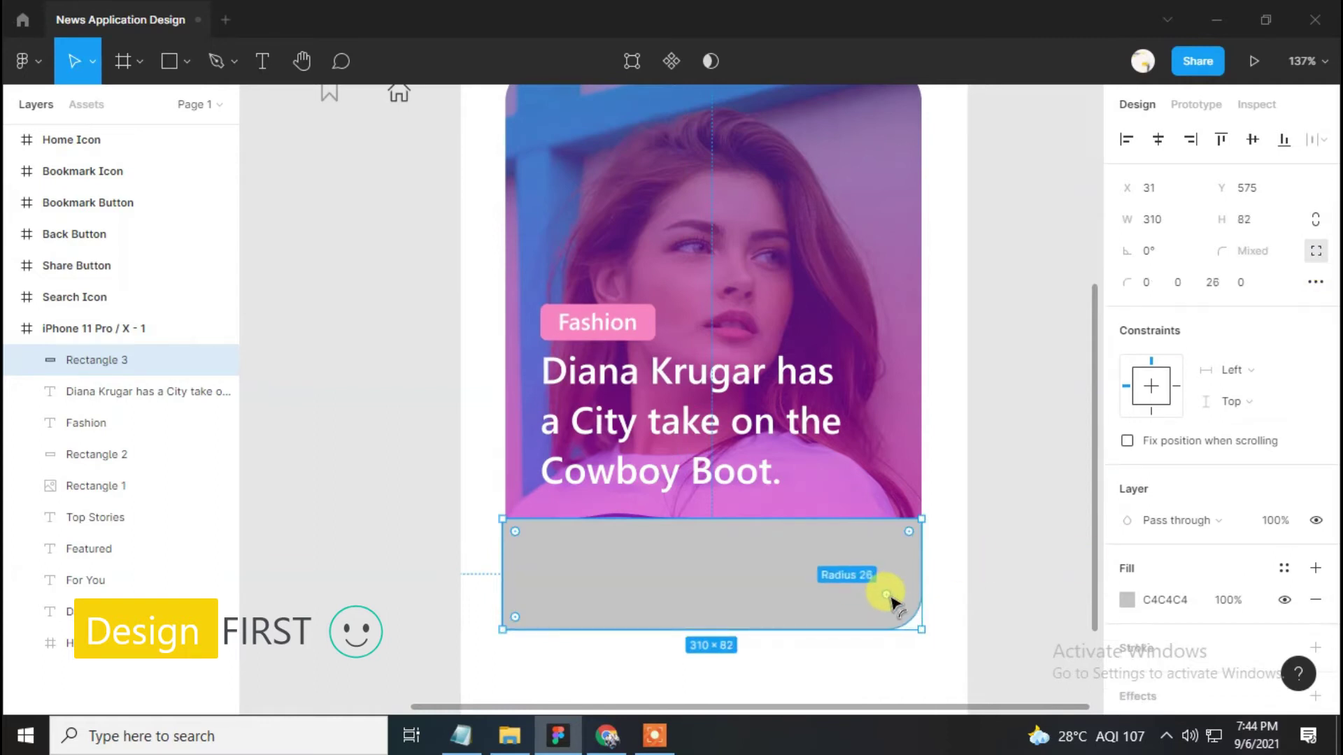
pyautogui.moveTo(892, 599); pyautogui.dragTo(888, 595)
pyautogui.moveTo(515, 617); pyautogui.dragTo(550, 596)
pyautogui.scroll(-2, 1127, 553)
pyautogui.click(1127, 496)
pyautogui.write('FFFFFF')
pyautogui.press('Return')
# - Give the bottom panel a drop shadow and adjust its opacity
pyautogui.click(1083, 202)
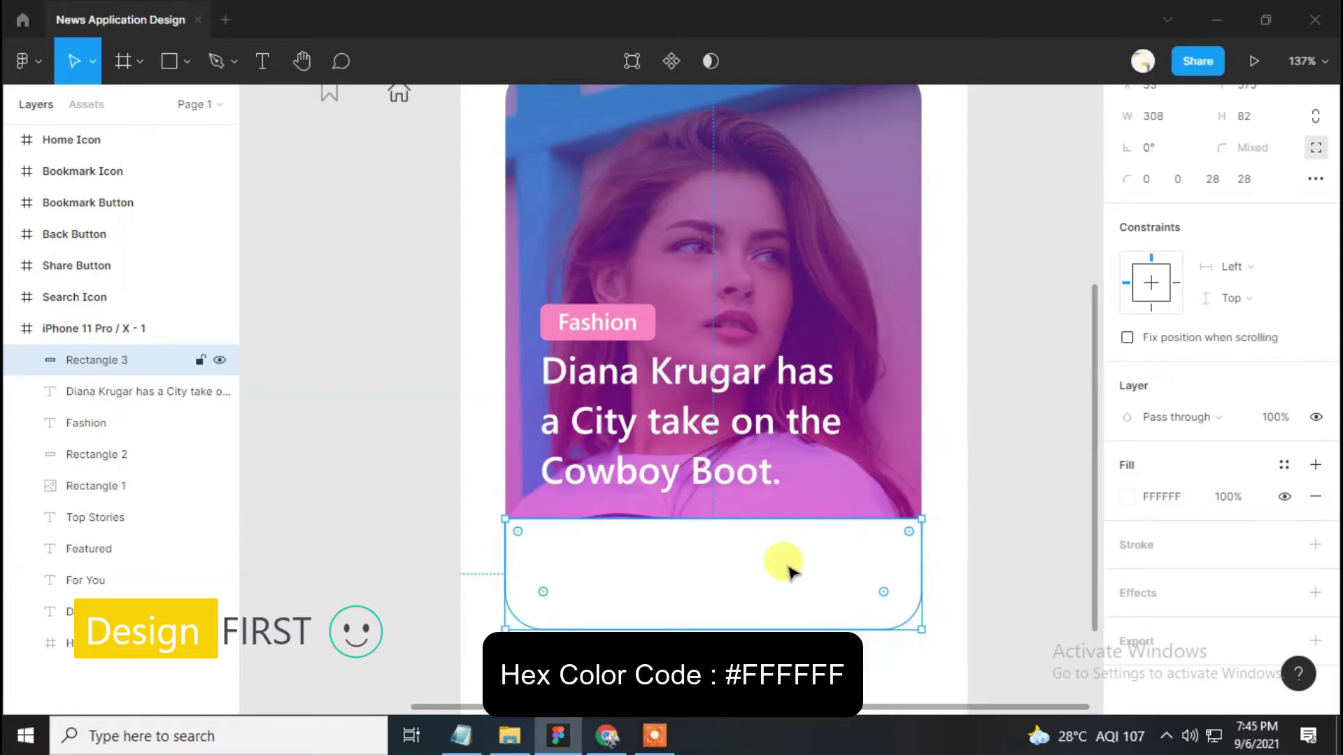
pyautogui.click(1316, 592)
pyautogui.click(1127, 591)
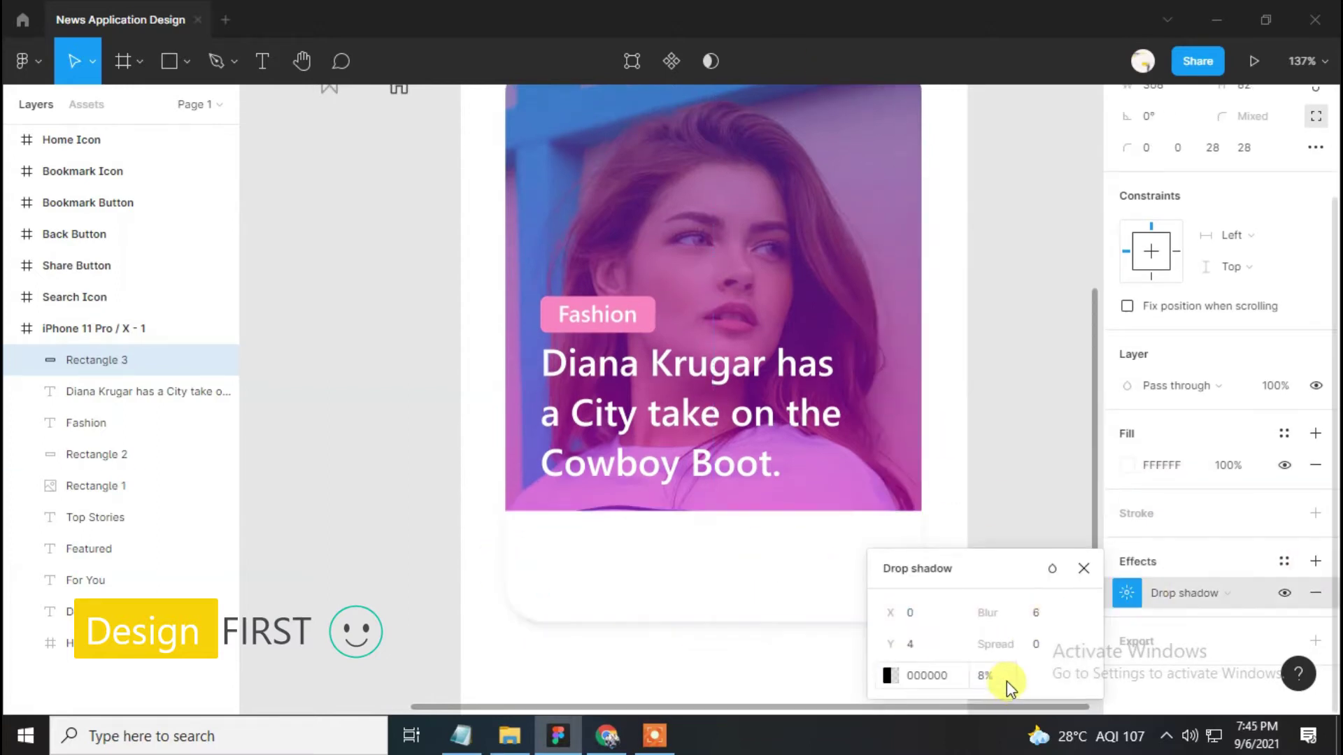
pyautogui.scroll(-2, 693, 620)
pyautogui.scroll(-1, 671, 591)
pyautogui.click(384, 350)
# - Add a 48×48 circle on the left side of the white panel
pyautogui.click(161, 63)
pyautogui.click(149, 177)
pyautogui.click(546, 532)
pyautogui.click(1284, 225)
pyautogui.write('48')
pyautogui.press('Return')
pyautogui.moveTo(514, 505); pyautogui.dragTo(549, 534)
# - Fill the circle with the image Profile Photo.jpg
pyautogui.scroll(-1, 699, 539)
pyautogui.click(1127, 568)
pyautogui.click(909, 202)
pyautogui.click(925, 319)
pyautogui.click(971, 340)
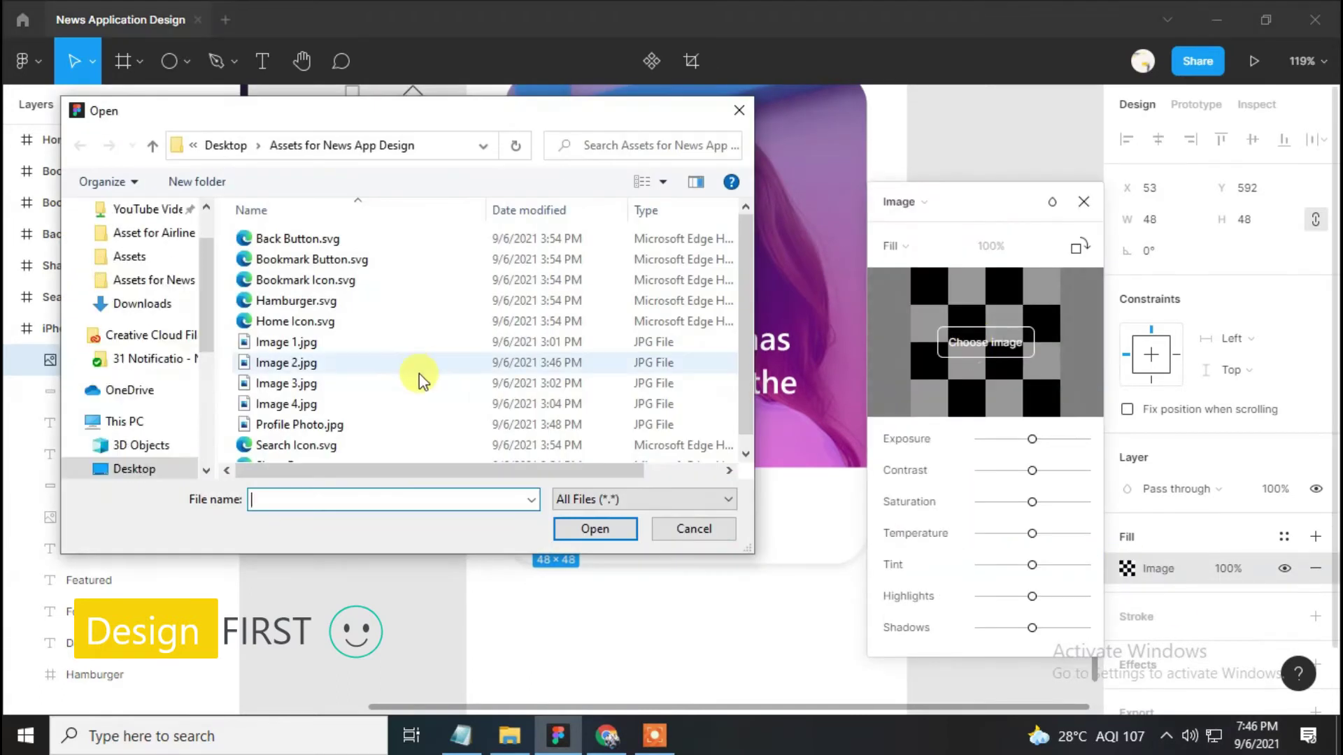
pyautogui.doubleClick(318, 427)
pyautogui.click(740, 630)
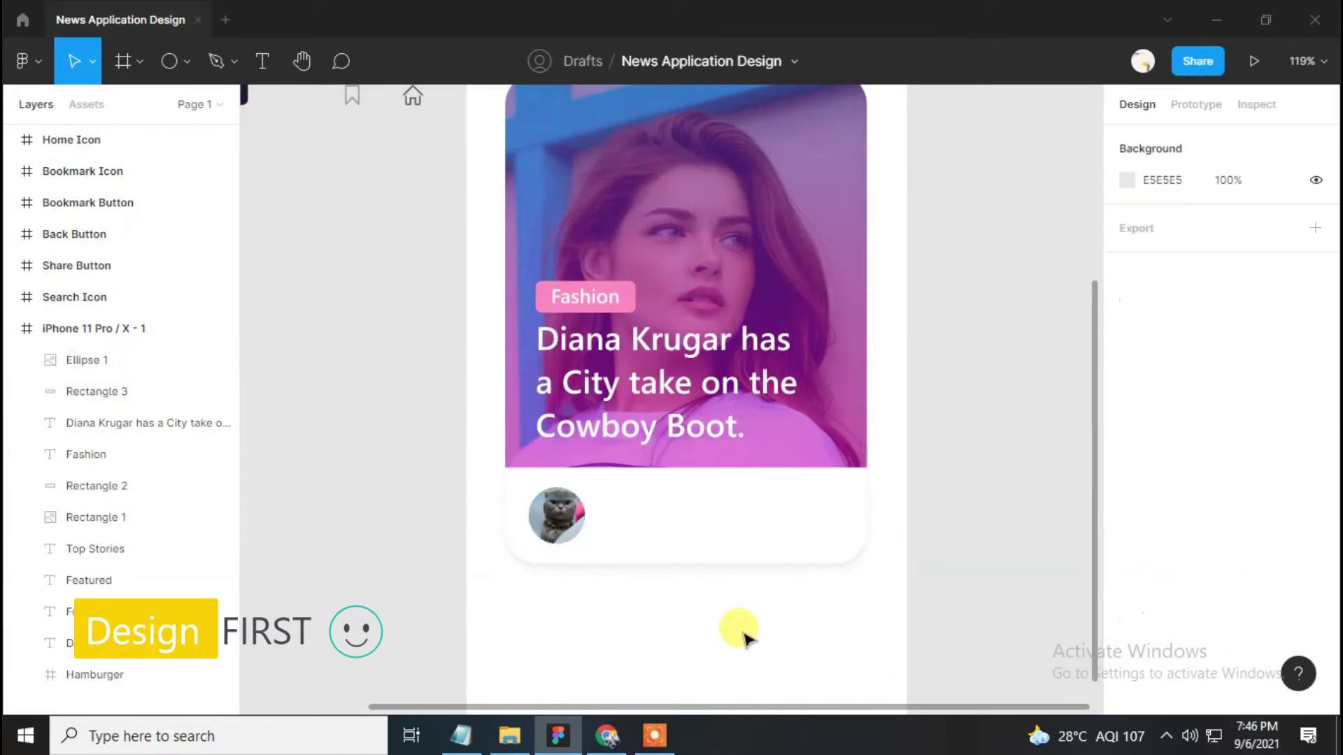
# - Duplicate the headline, move the copy down toward the panel and colour it 505050
pyautogui.scroll(-2, 740, 629)
pyautogui.click(602, 346)
pyautogui.hotkey('ctrl', 'd')
pyautogui.moveTo(616, 349); pyautogui.dragTo(692, 472)
pyautogui.scroll(-3, 1134, 573)
pyautogui.click(1127, 585)
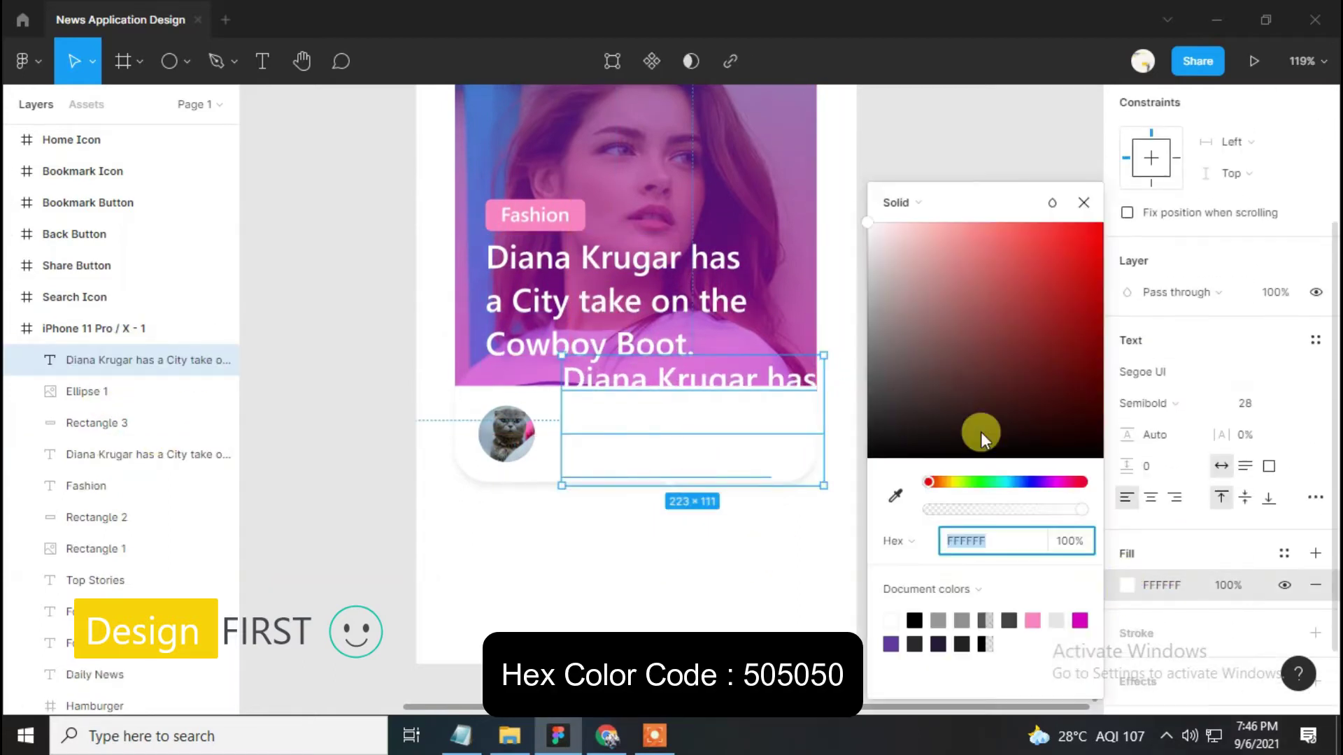
pyautogui.write('505050')
pyautogui.press('Return')
# - Retype the copy as the author's name at 18 pt with 5% letter spacing beside the photo
pyautogui.doubleClick(714, 419)
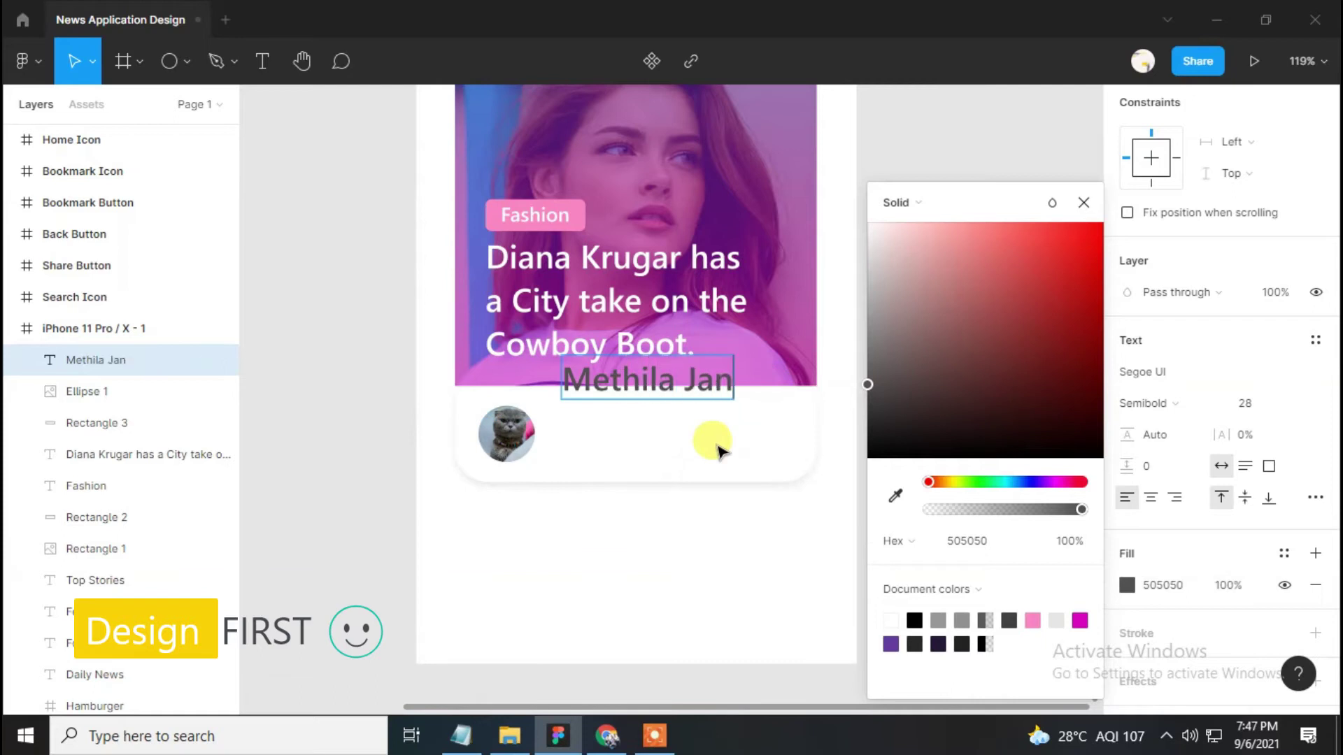
pyautogui.press('Escape')
pyautogui.moveTo(623, 375); pyautogui.dragTo(614, 411)
pyautogui.click(1266, 412)
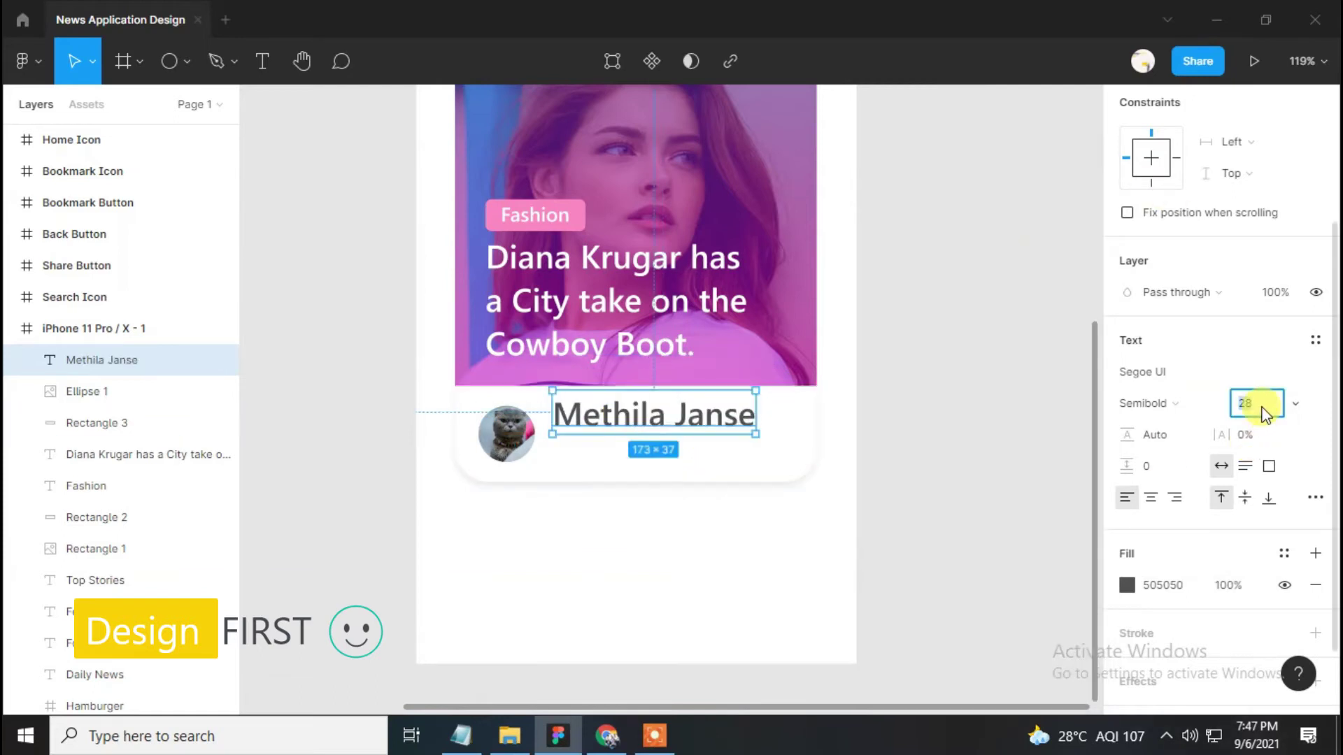
pyautogui.write('18')
pyautogui.press('Return')
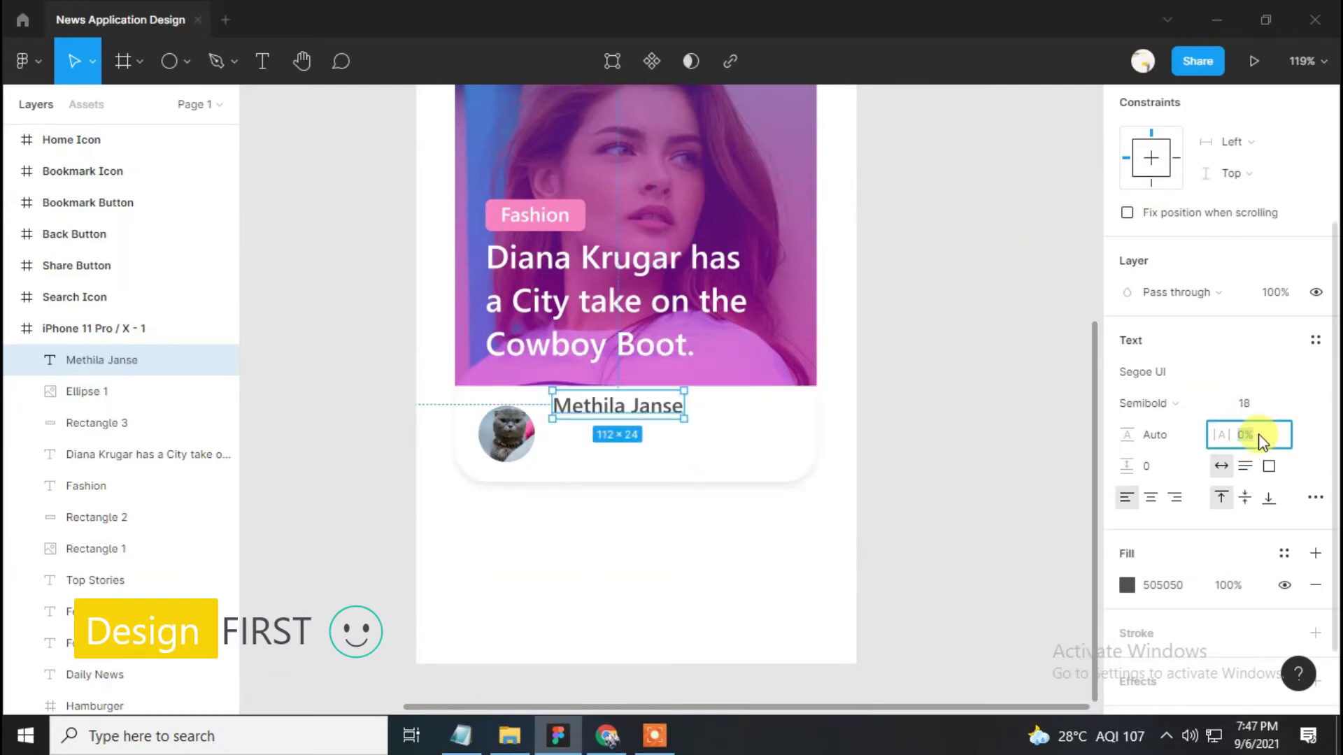
pyautogui.write('5')
pyautogui.press('Return')
pyautogui.scroll(1, 614, 405)
pyautogui.moveTo(608, 405); pyautogui.dragTo(617, 455)
# - Duplicate the name as a 'Jun 18, 2 min ago' line at 14 pt with 0% letter spacing
pyautogui.hotkey('ctrl', 'd')
pyautogui.press('Return')
pyautogui.write('Jun 18,')
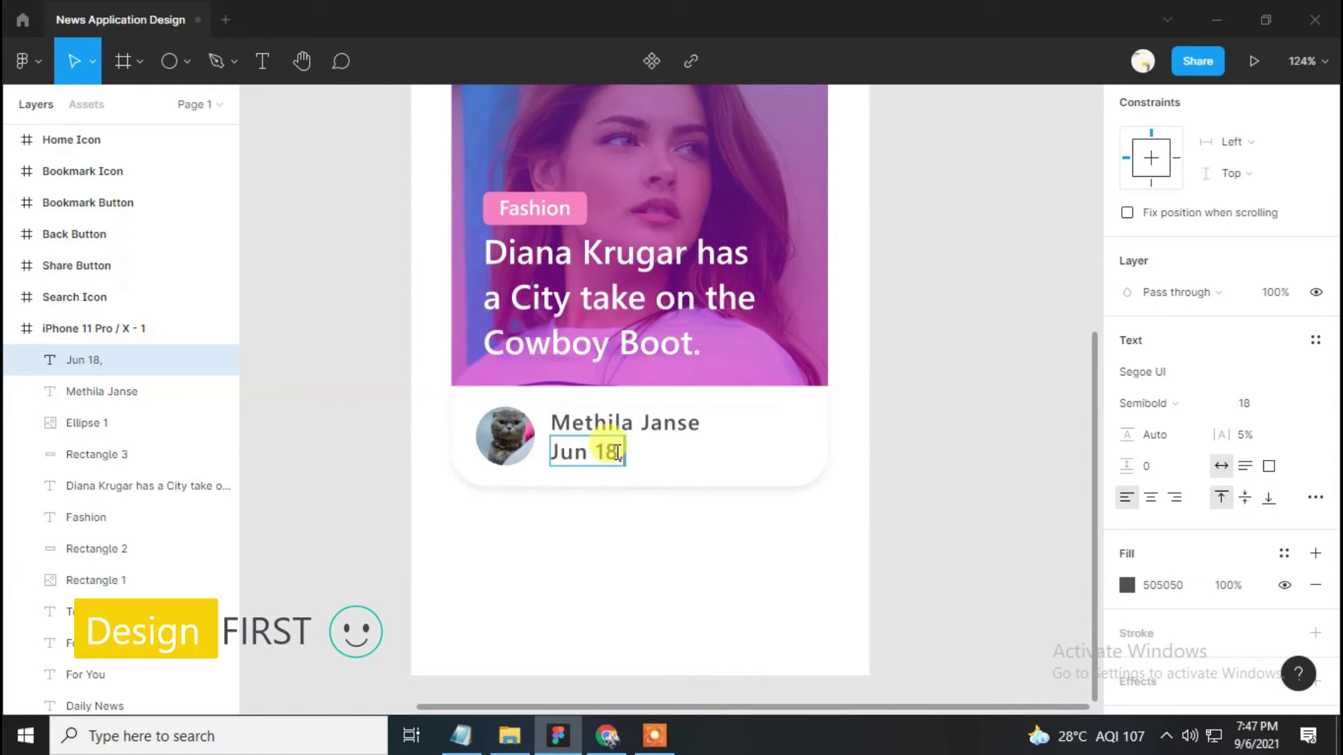
pyautogui.write(' 2 min ago')
pyautogui.press('Escape')
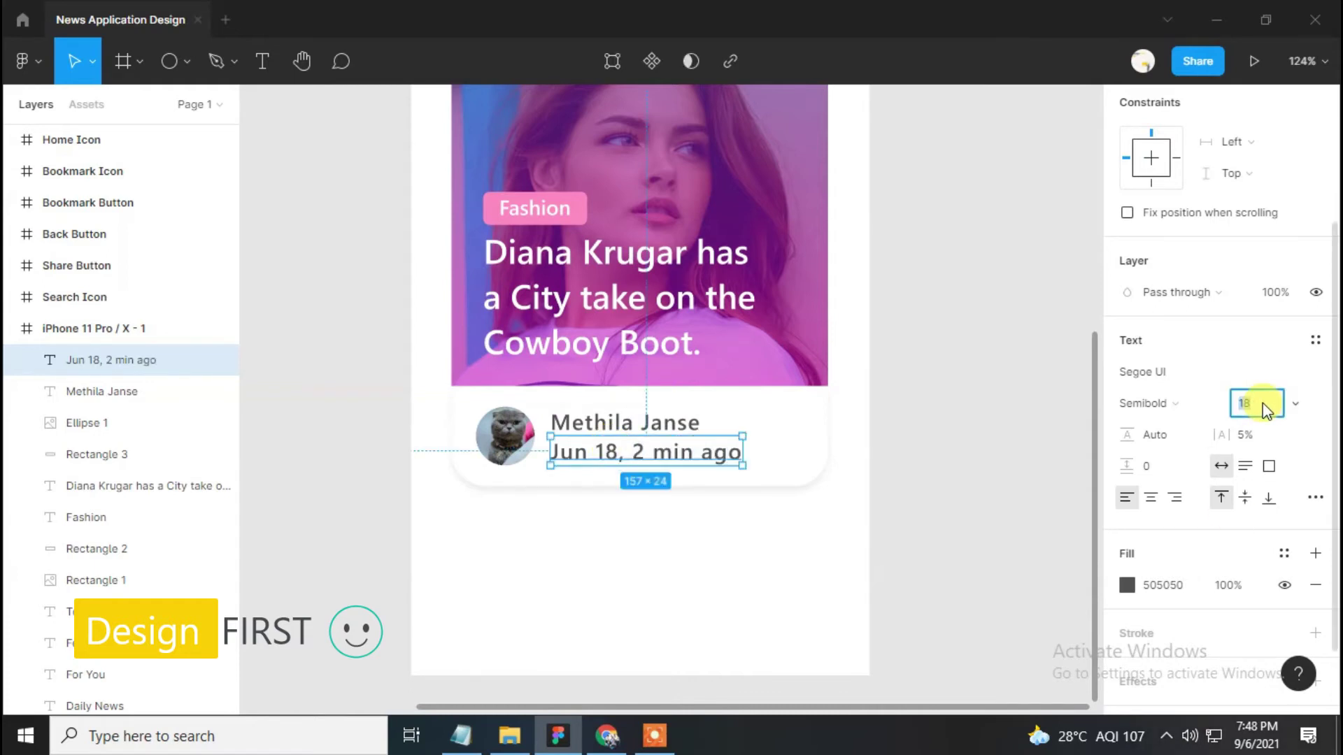
pyautogui.write('14')
pyautogui.press('Return')
pyautogui.click(1243, 435)
pyautogui.write('0')
pyautogui.press('Return')
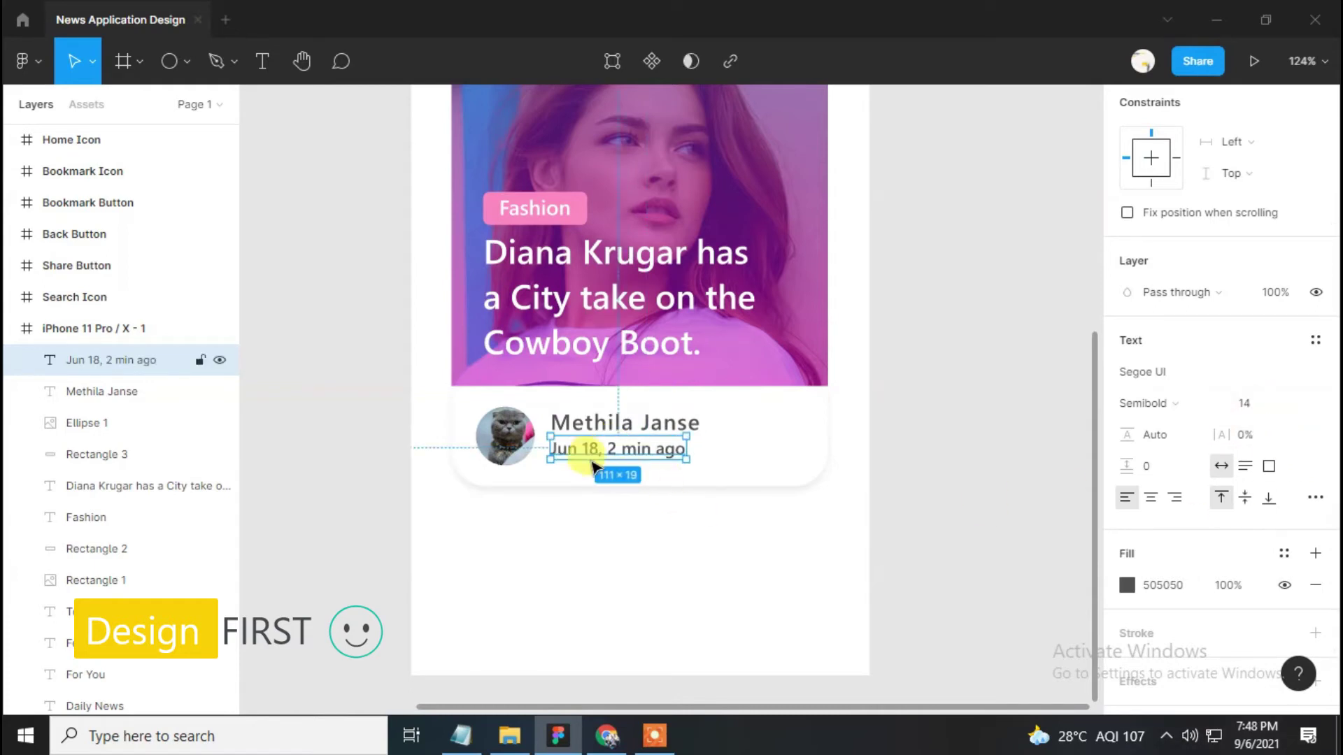
pyautogui.press('Escape')
# - Colour the date line grey 999999 and align it under the author's name
pyautogui.scroll(-2, 1145, 558)
pyautogui.click(1130, 498)
pyautogui.write('999999')
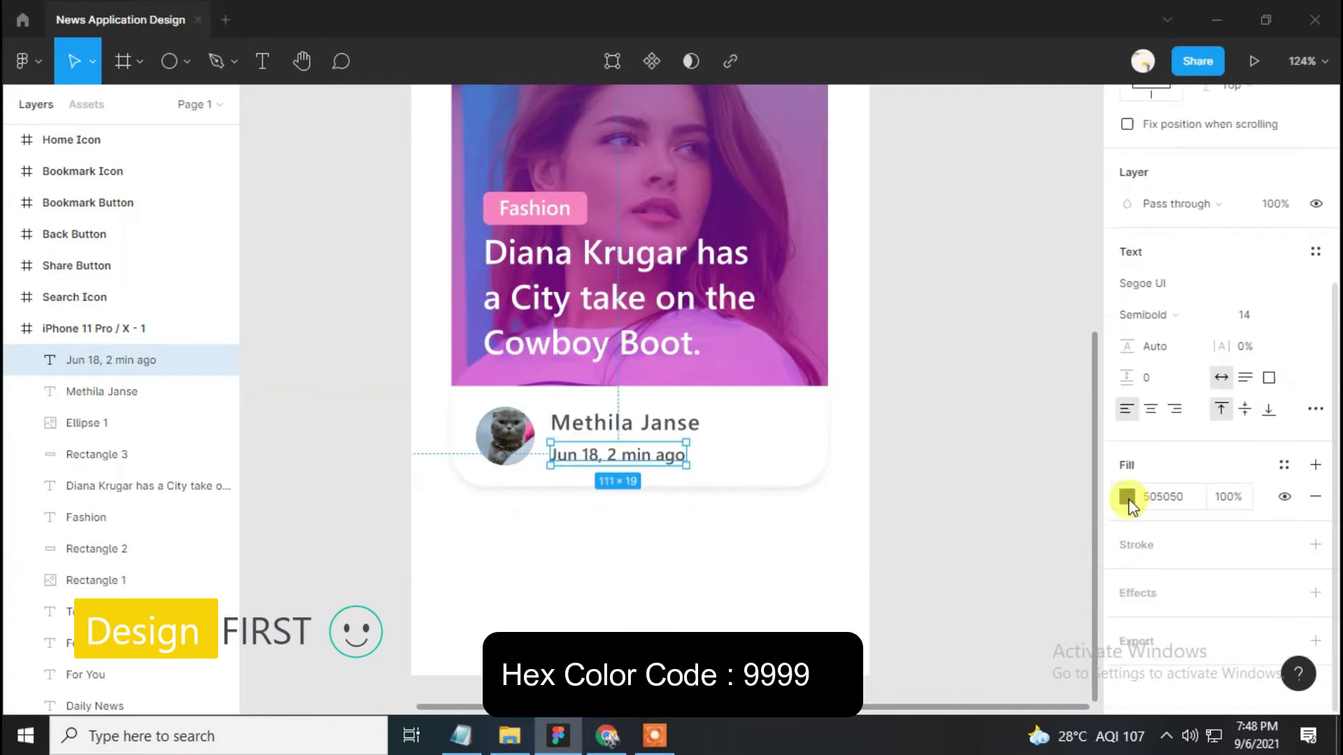
pyautogui.click(707, 534)
pyautogui.scroll(3, 609, 417)
pyautogui.moveTo(610, 417); pyautogui.dragTo(605, 455)
pyautogui.click(724, 598)
# - Duplicate the card's white panel, send it below, shift it lower, and narrow and centre it
pyautogui.scroll(-2, 429, 435)
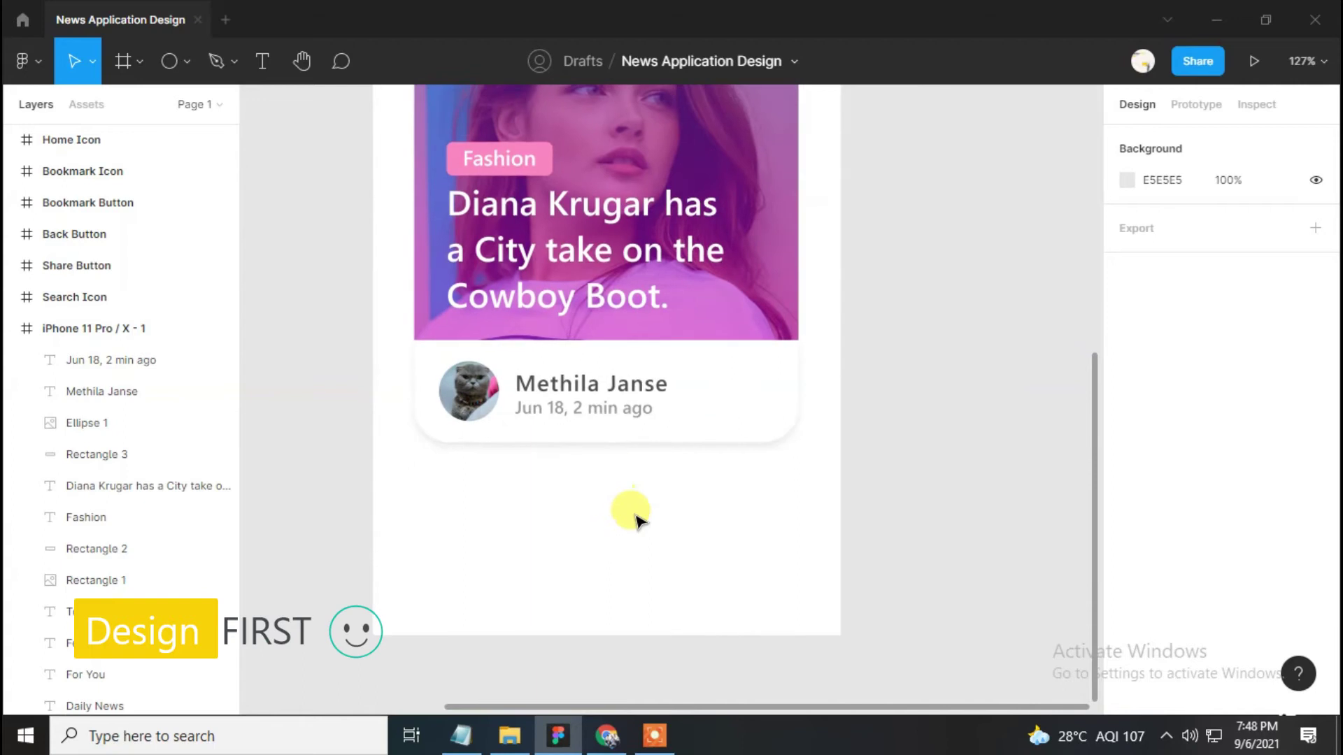
pyautogui.click(769, 409)
pyautogui.hotkey('ctrl', 'd')
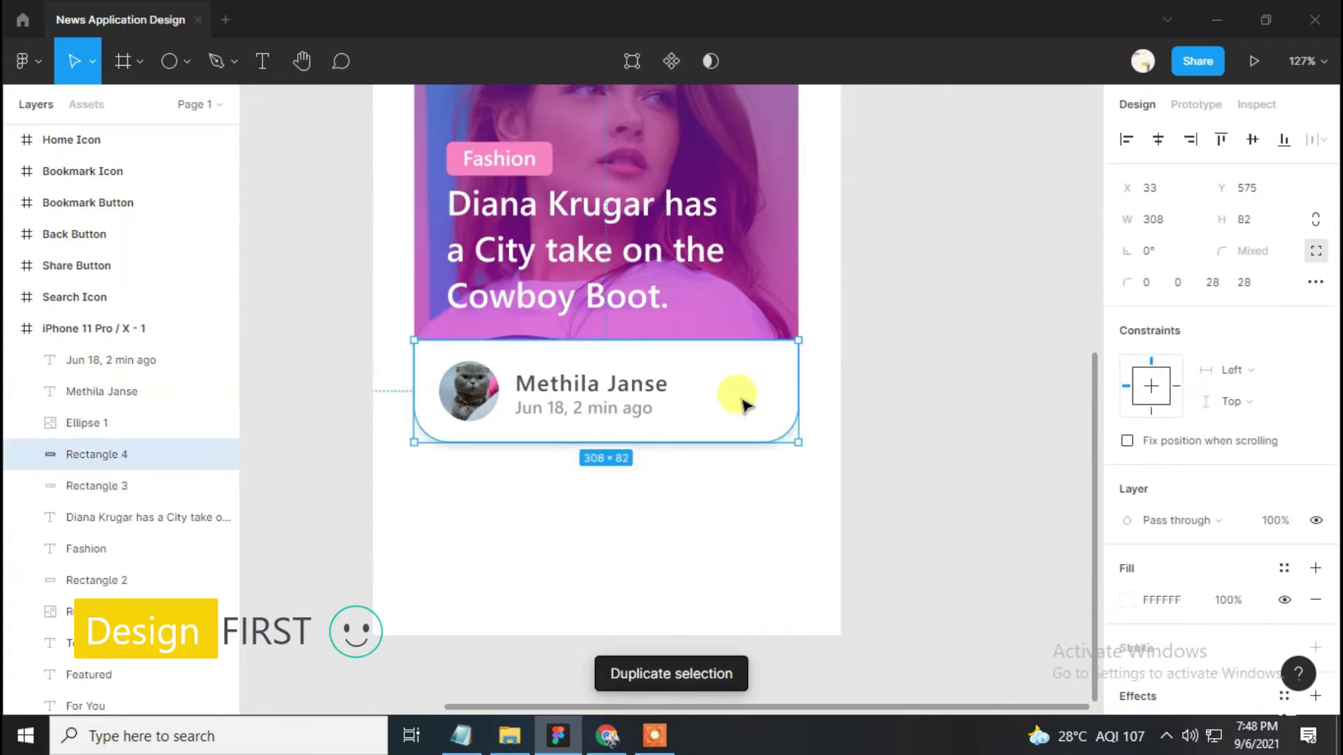
pyautogui.moveTo(108, 458); pyautogui.dragTo(108, 491)
pyautogui.moveTo(737, 393); pyautogui.dragTo(695, 439)
pyautogui.click(1159, 140)
pyautogui.click(1157, 143)
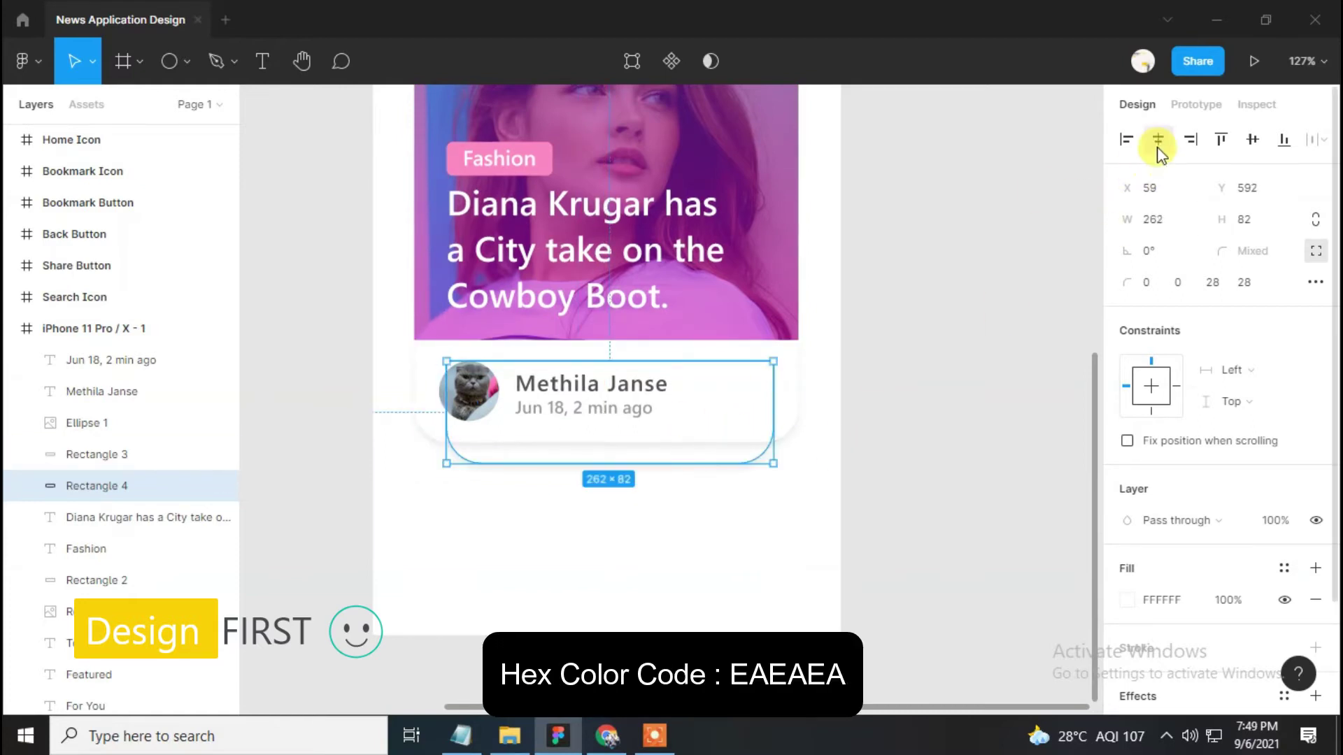
# - Fill the narrower copy light grey EAEAEA and check its drop shadow settings
pyautogui.scroll(-2, 1127, 507)
pyautogui.click(1126, 501)
pyautogui.write('EAEAEA')
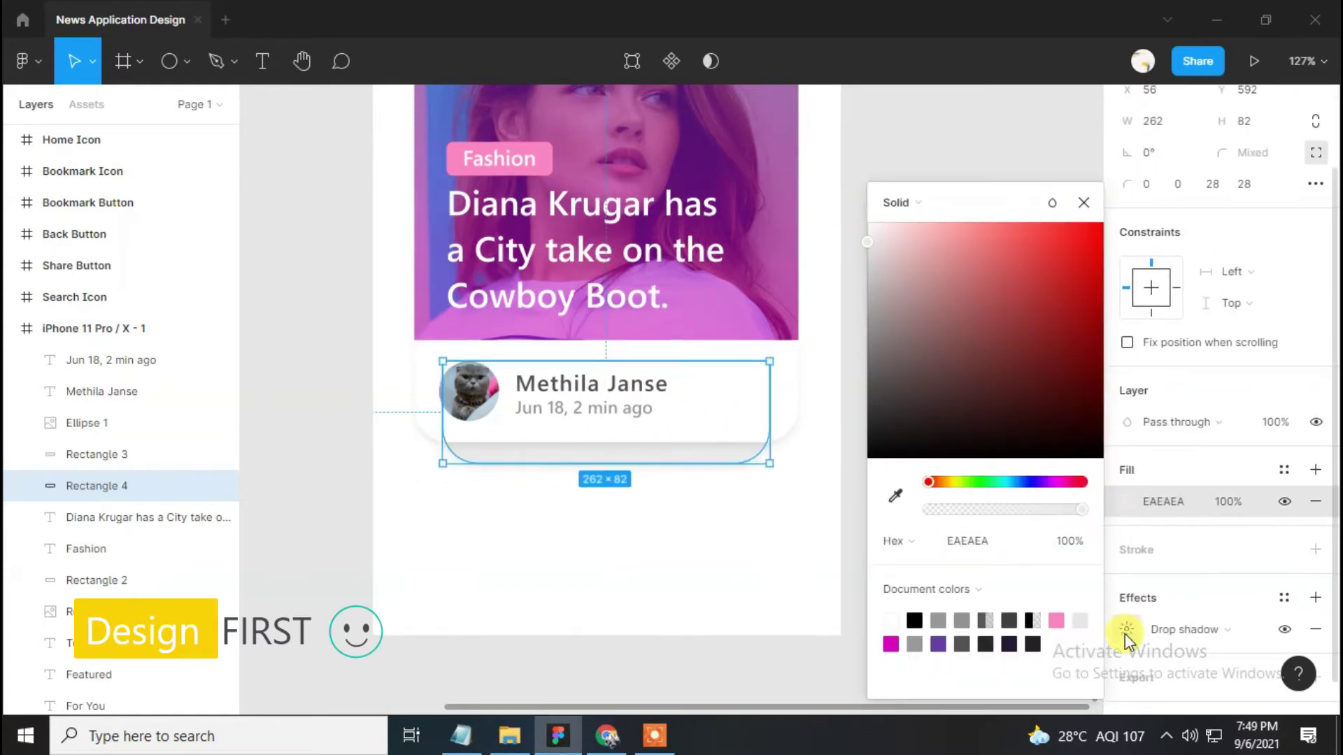
pyautogui.click(1126, 629)
pyautogui.click(1083, 568)
pyautogui.click(684, 525)
pyautogui.scroll(-1, 683, 524)
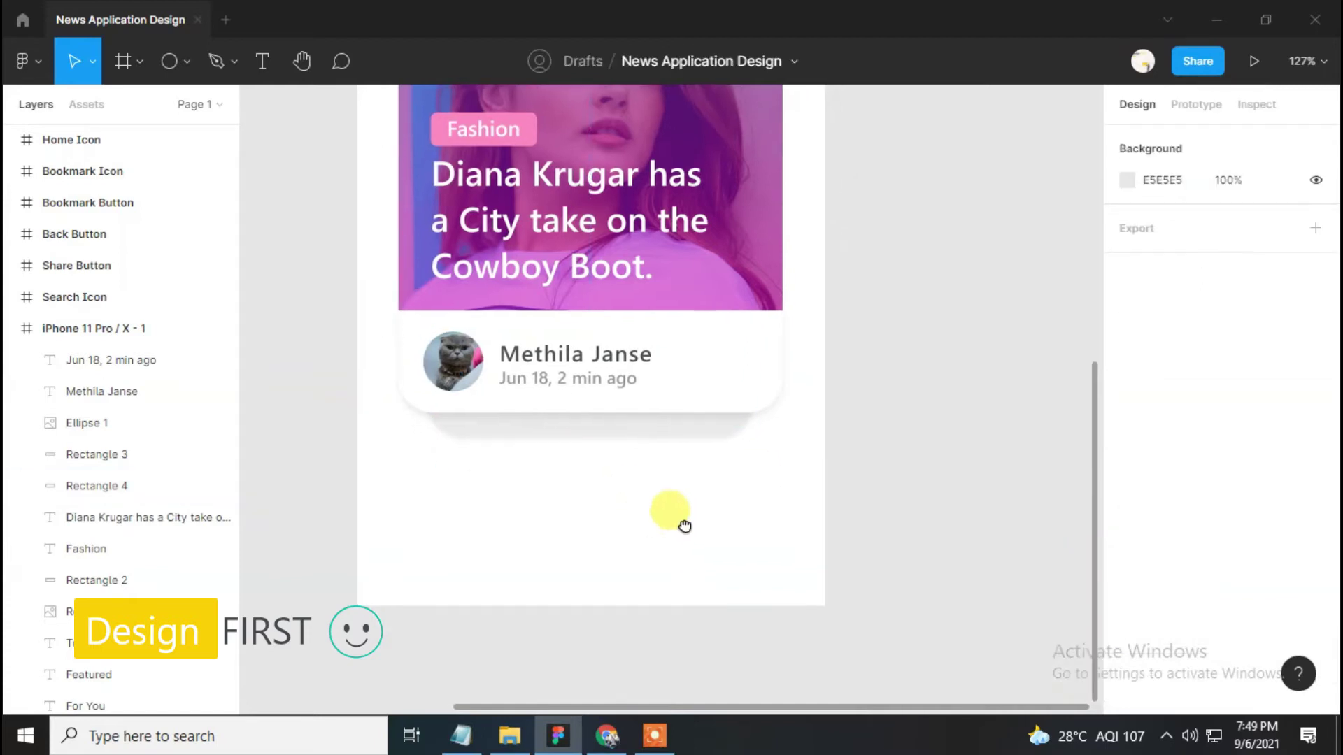
# - Add a second grey layer beneath, moved lower and narrowed to 220 wide
pyautogui.click(588, 413)
pyautogui.hotkey('ctrl', 'd')
pyautogui.moveTo(137, 526); pyautogui.dragTo(138, 528)
pyautogui.moveTo(629, 382); pyautogui.dragTo(629, 399)
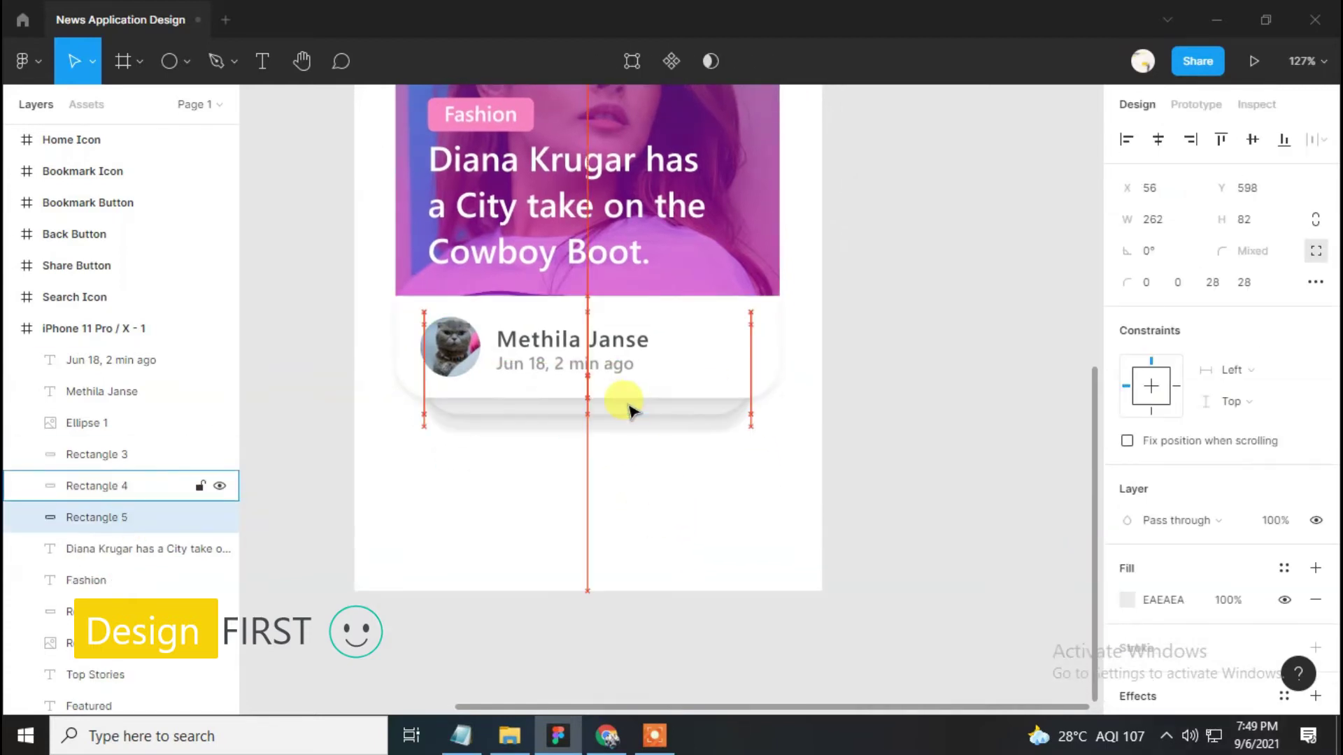
pyautogui.moveTo(751, 381); pyautogui.dragTo(695, 377)
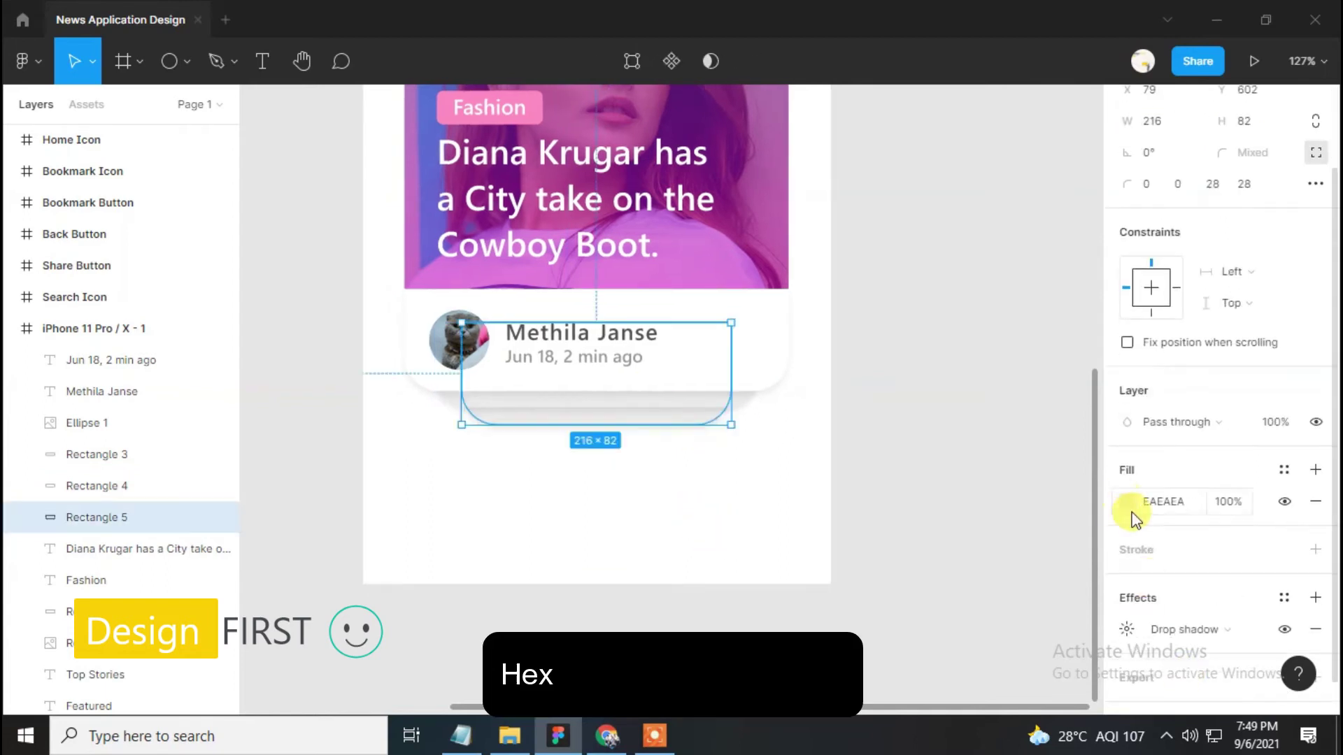
pyautogui.click(1134, 512)
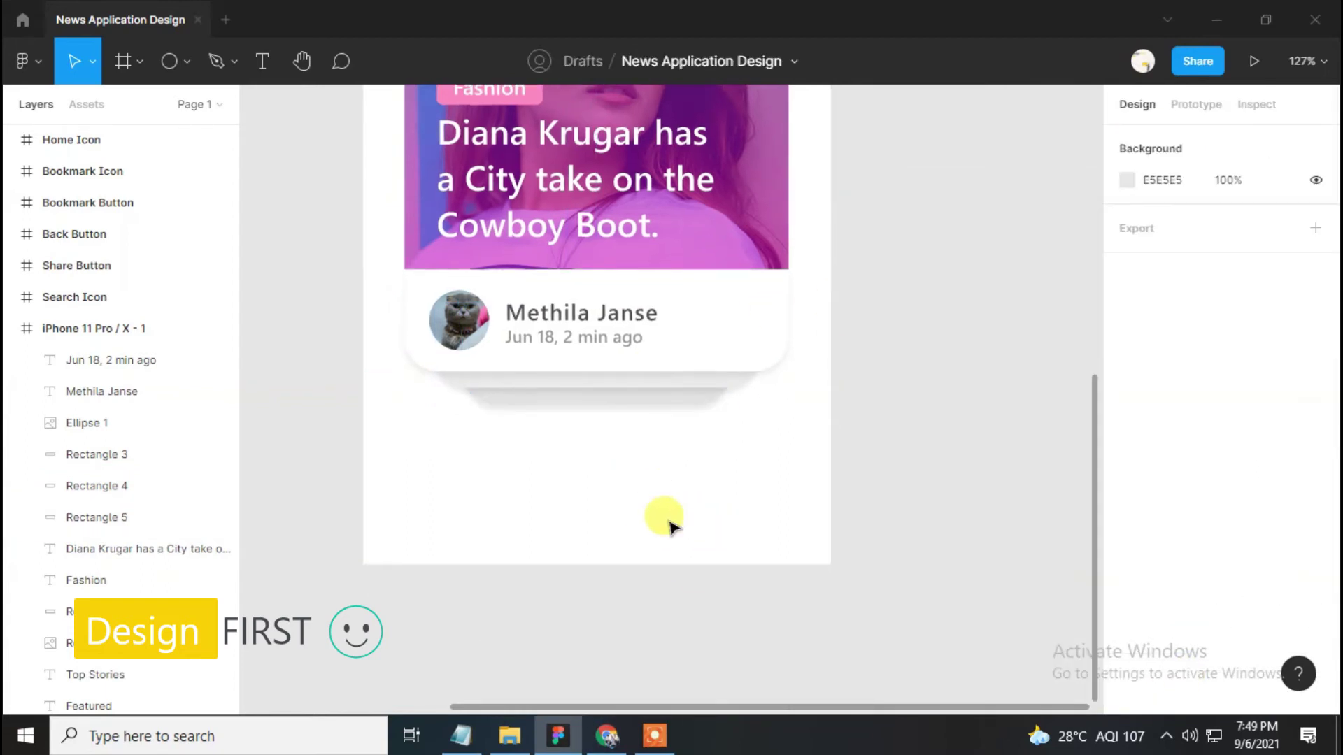
# - Place the house icon at the bottom-left of the Daily News screen
pyautogui.scroll(-3, 669, 526)
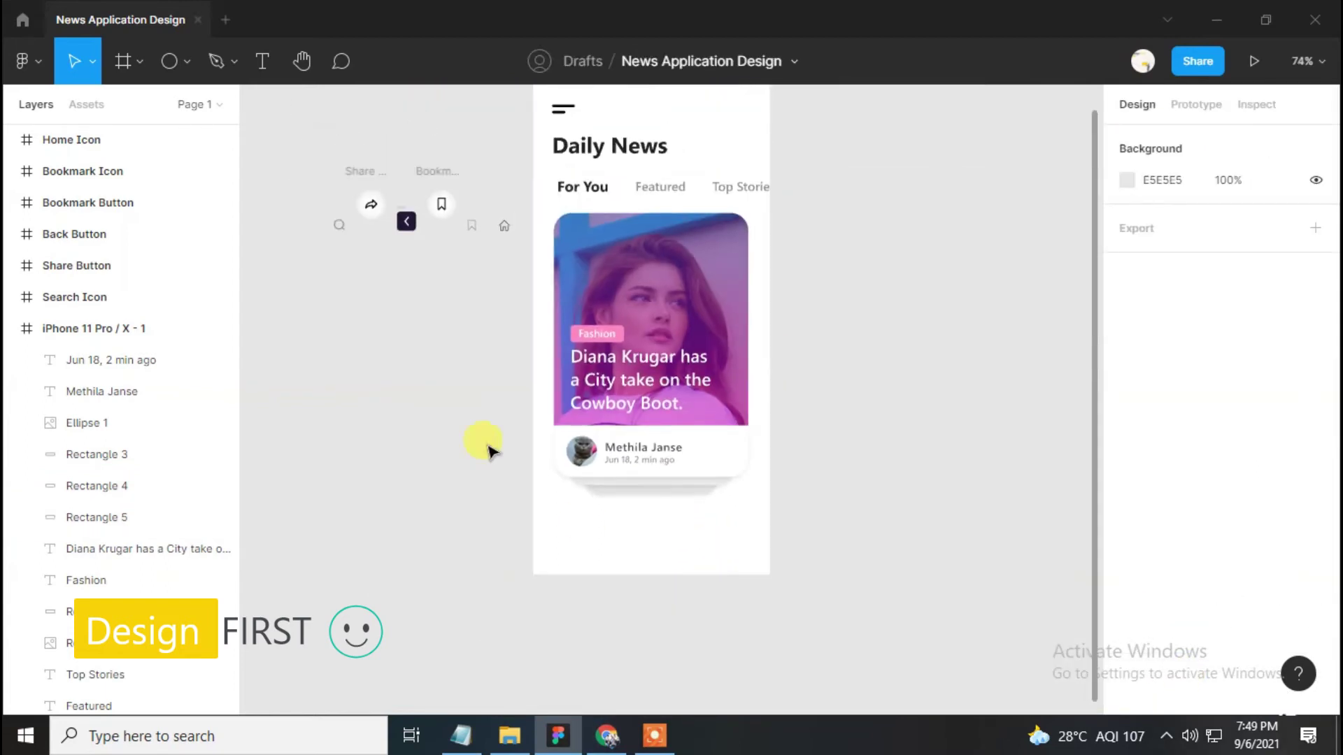
pyautogui.moveTo(503, 223); pyautogui.dragTo(569, 546)
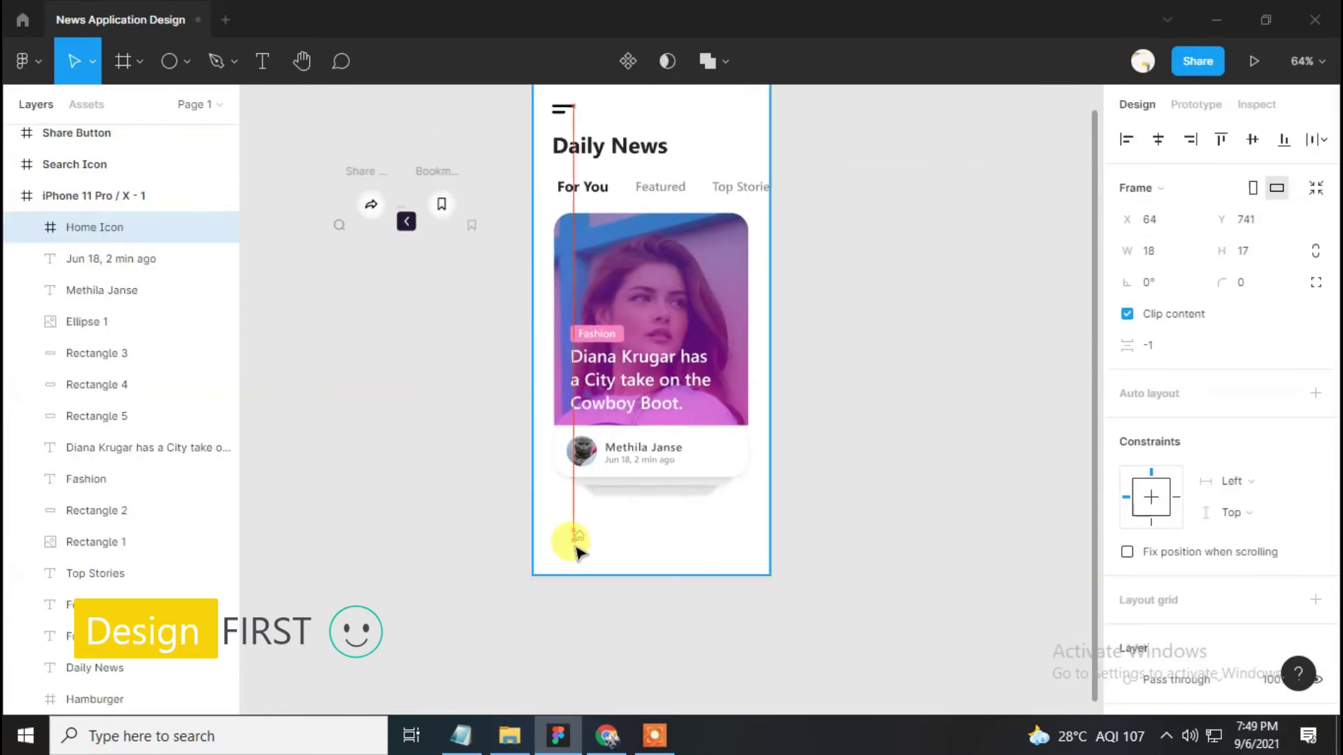
pyautogui.scroll(5, 569, 546)
pyautogui.moveTo(609, 491); pyautogui.dragTo(668, 462)
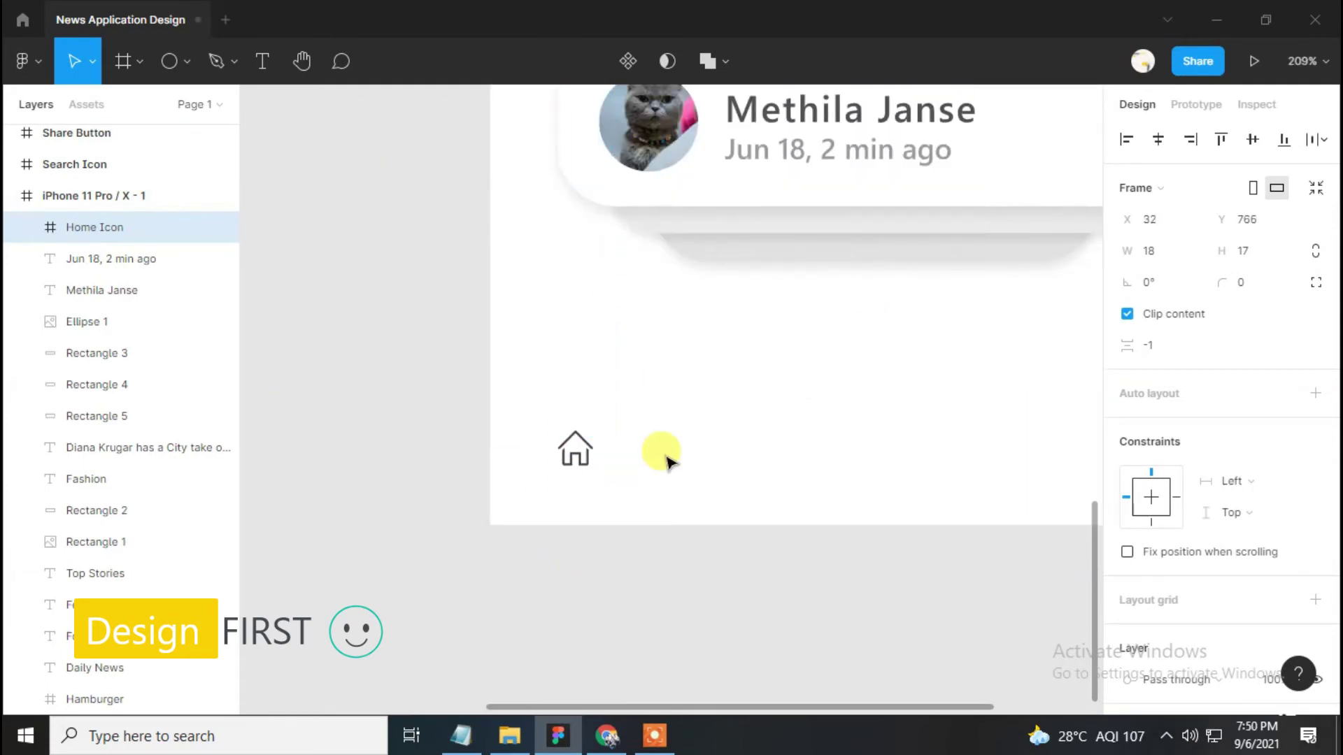
pyautogui.click(668, 461)
pyautogui.hscroll(2, 427, 259)
# - Add a bold Home text label beside the house icon
pyautogui.click(566, 479)
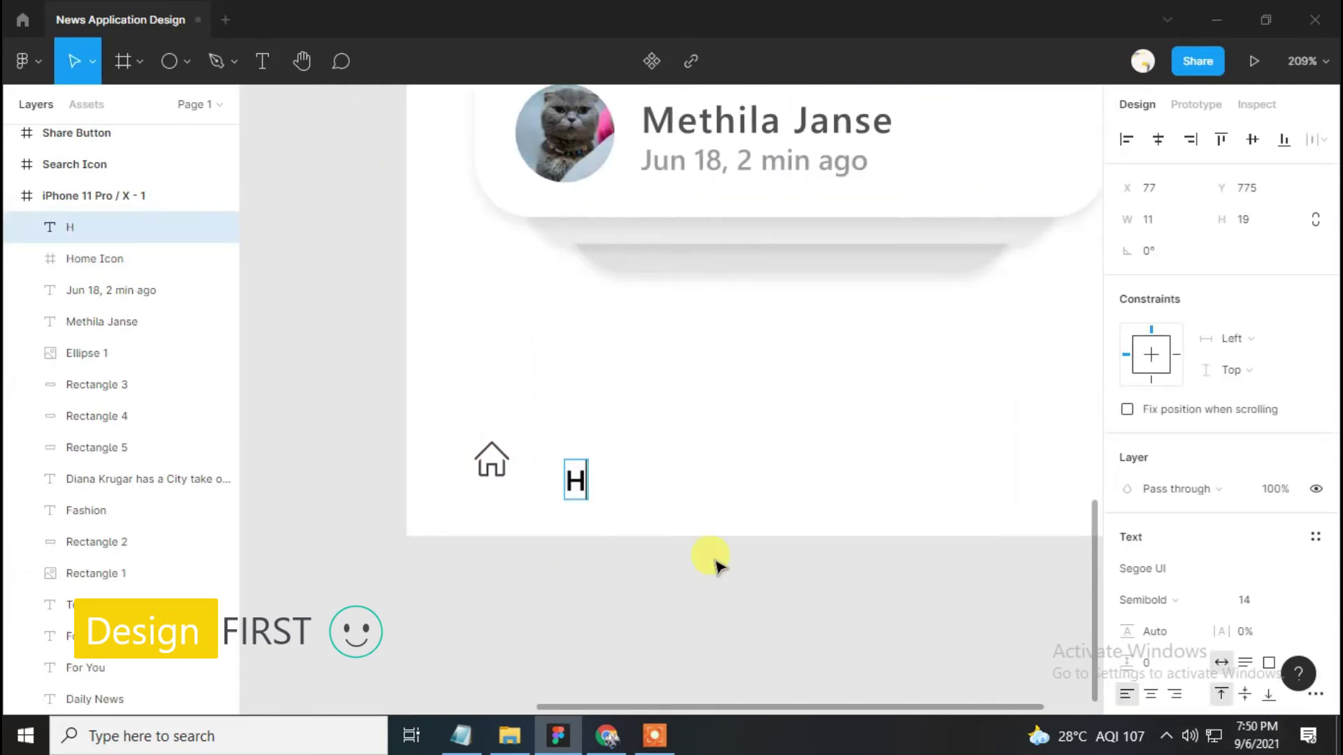
pyautogui.scroll(-2, 1161, 493)
pyautogui.click(1161, 501)
pyautogui.click(1163, 503)
pyautogui.scroll(-3, 1249, 518)
# - Colour the Home label with the house icon's colour and position it next to the icon
pyautogui.click(1127, 585)
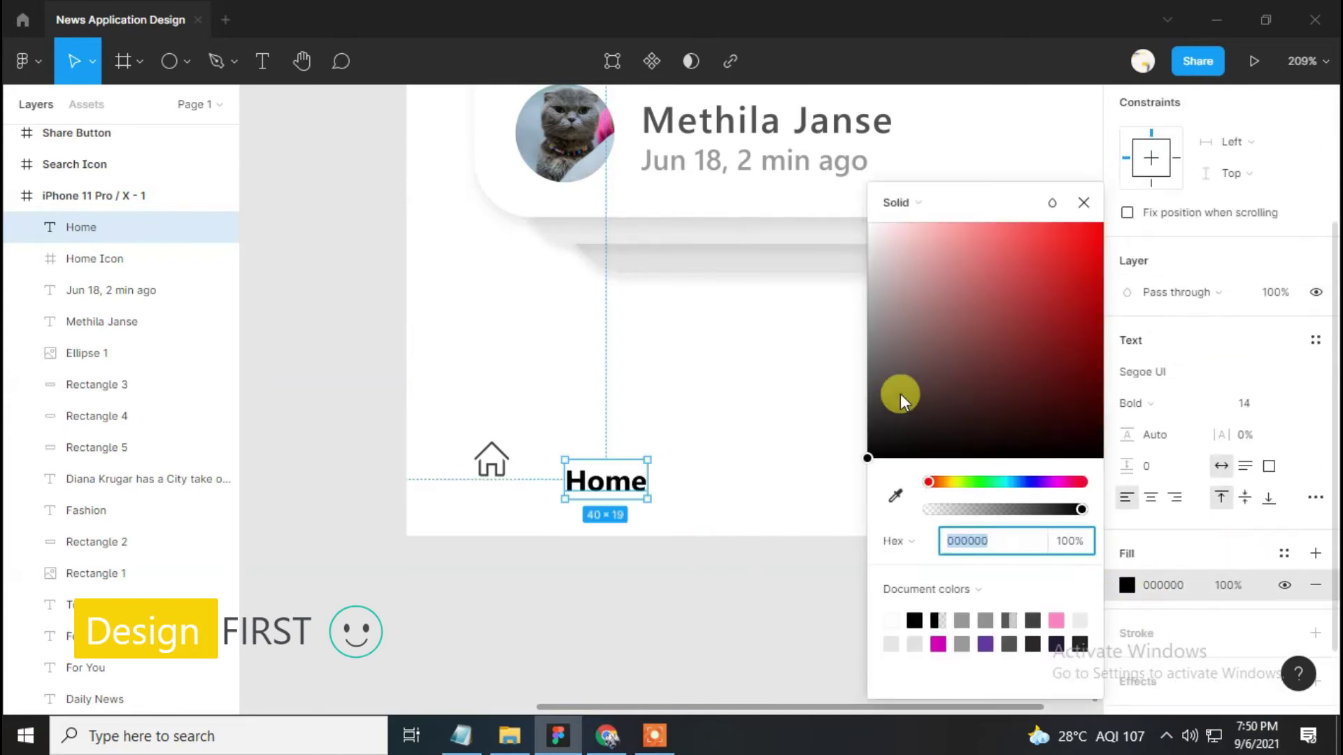
pyautogui.moveTo(900, 393); pyautogui.dragTo(827, 384)
pyautogui.scroll(3, 829, 506)
pyautogui.click(895, 496)
pyautogui.click(547, 453)
pyautogui.click(1083, 202)
pyautogui.moveTo(722, 520); pyautogui.dragTo(665, 482)
pyautogui.keyDown('shift'); pyautogui.click(534, 480); pyautogui.keyUp('shift')
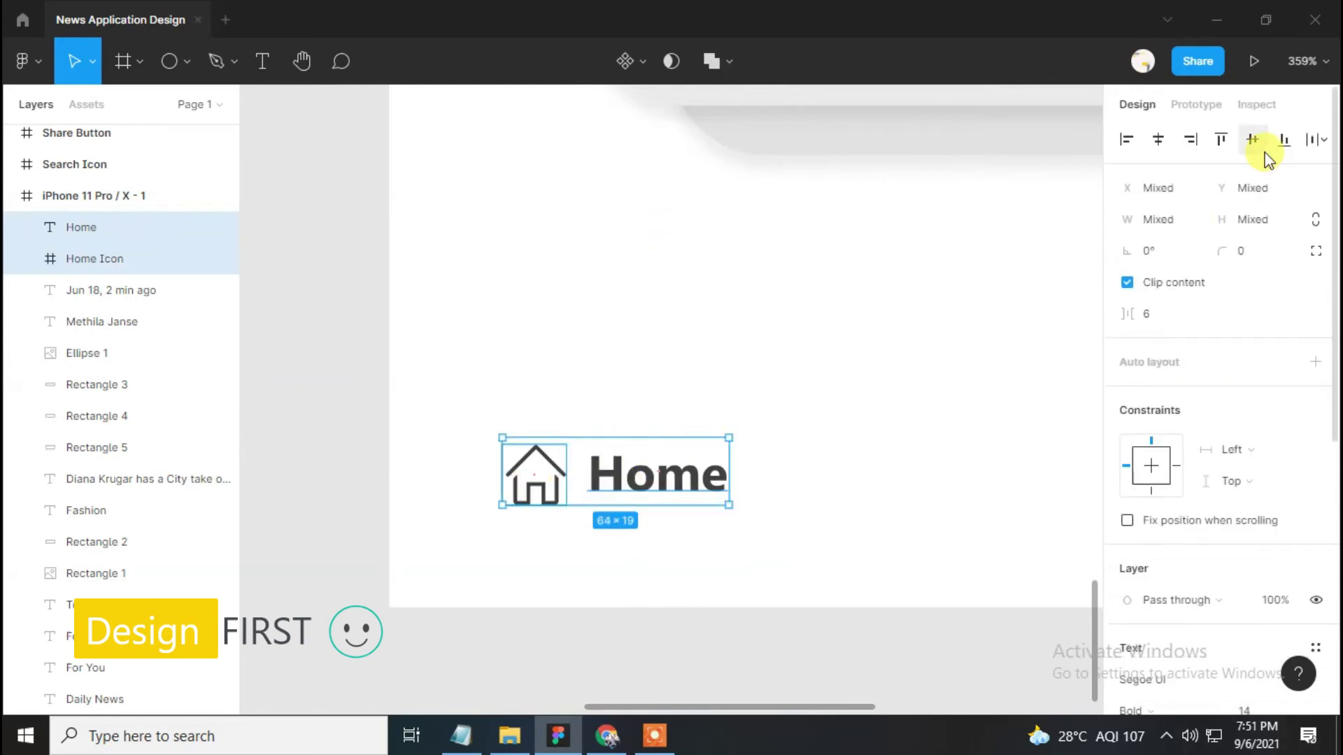
pyautogui.press('Escape')
# - Line up search and bookmark icons along the Home row and copy the avatar to the bar's right end
pyautogui.scroll(-6, 765, 560)
pyautogui.moveTo(418, 250); pyautogui.dragTo(734, 569)
pyautogui.moveTo(545, 257); pyautogui.dragTo(794, 585)
pyautogui.press('Escape')
pyautogui.scroll(4, 714, 599)
pyautogui.moveTo(670, 536); pyautogui.dragTo(638, 519)
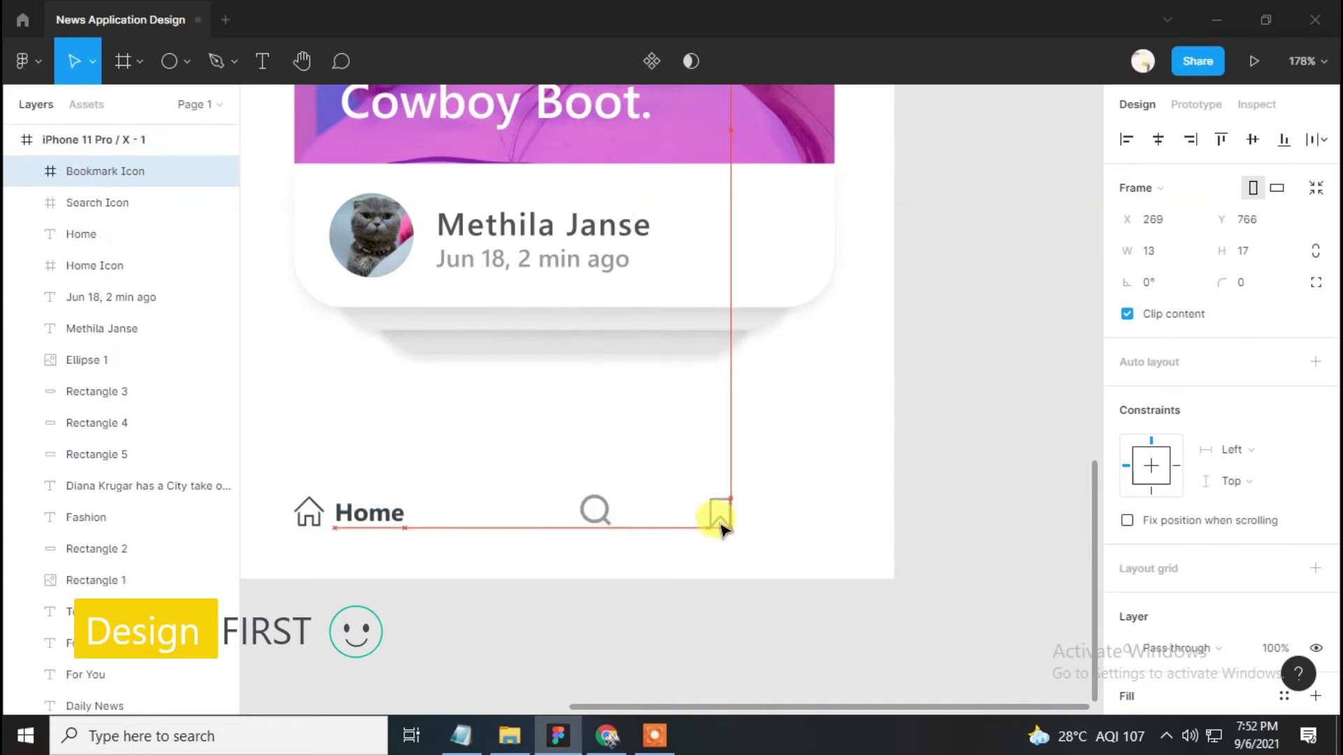
pyautogui.moveTo(719, 518)
pyautogui.mouseDown()
pyautogui.moveTo(729, 525)
pyautogui.moveTo(720, 511)
pyautogui.mouseUp()
pyautogui.click(392, 251)
pyautogui.moveTo(392, 252); pyautogui.dragTo(815, 523)
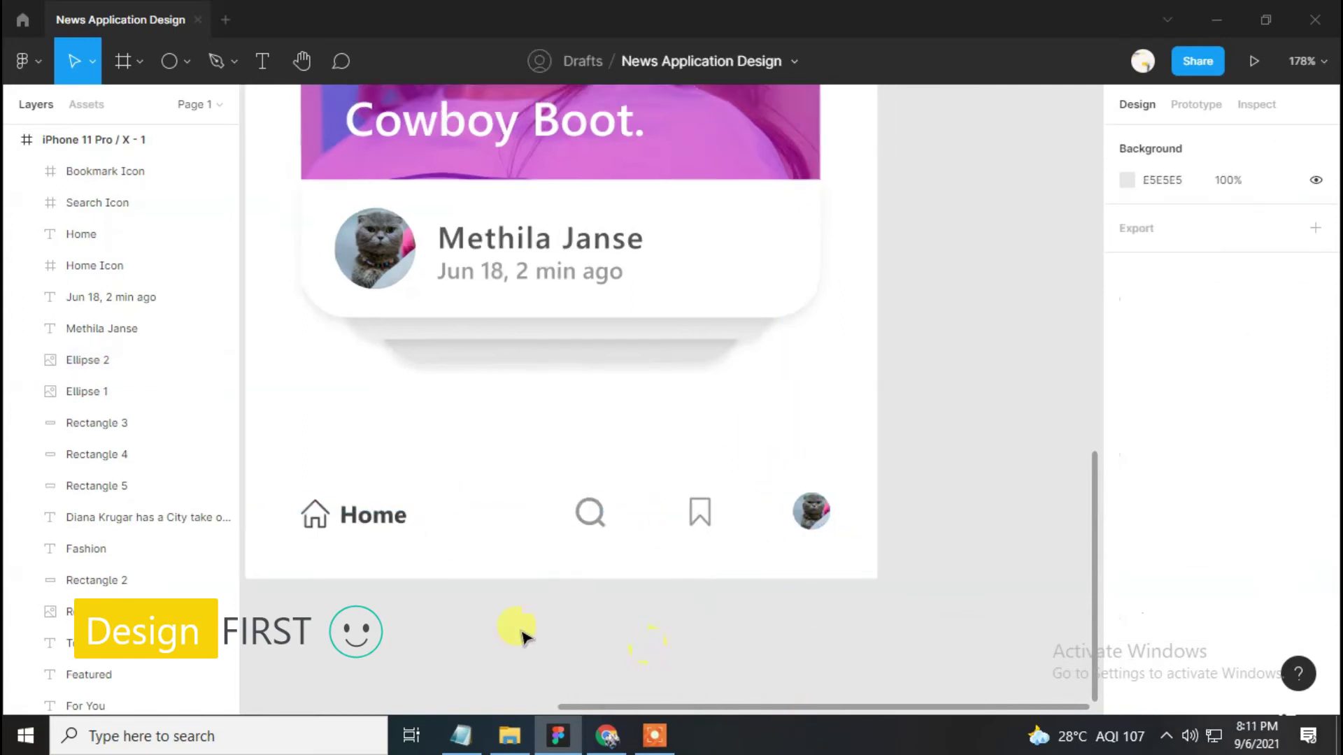
# - Add a second iPhone 11 Pro screen with a 405-high rectangle across its top
pyautogui.scroll(-5, 516, 630)
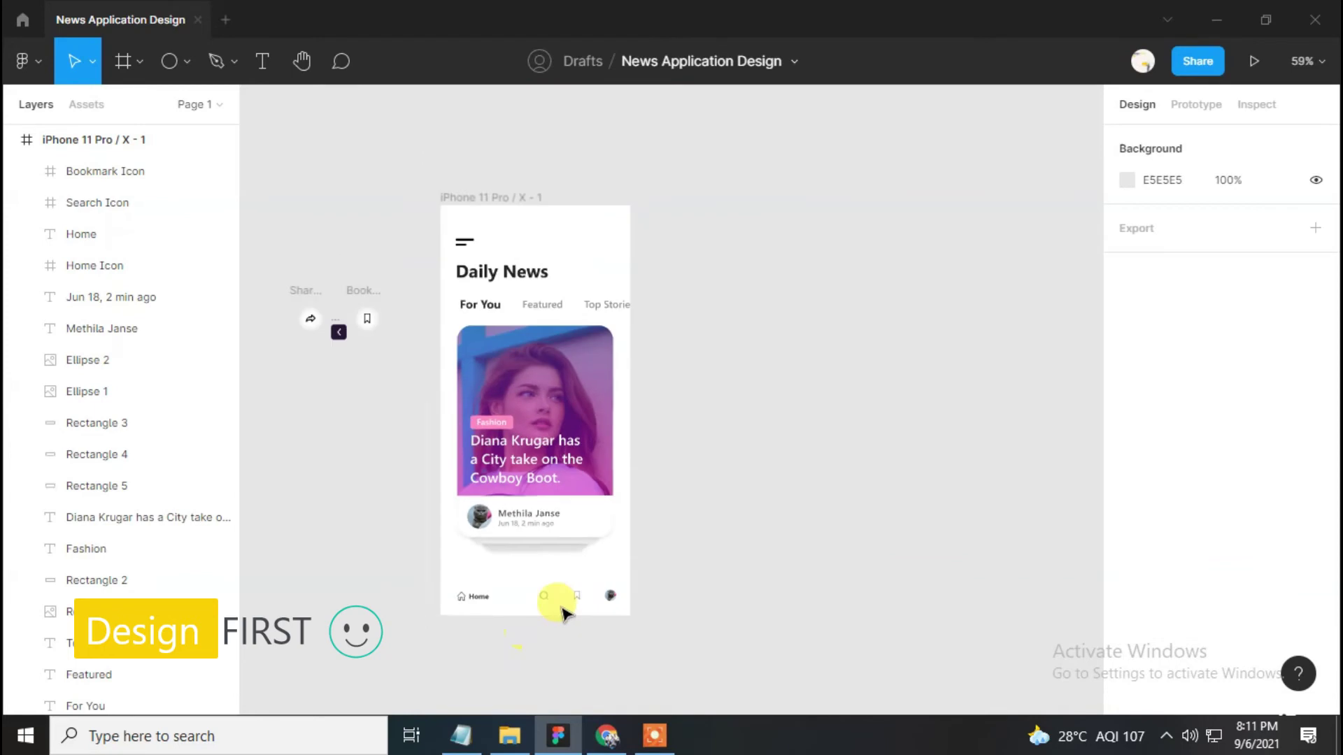
pyautogui.press('f')
pyautogui.click(1169, 235)
pyautogui.moveTo(665, 192); pyautogui.dragTo(786, 335)
pyautogui.press('Escape')
pyautogui.click(187, 60)
pyautogui.click(147, 108)
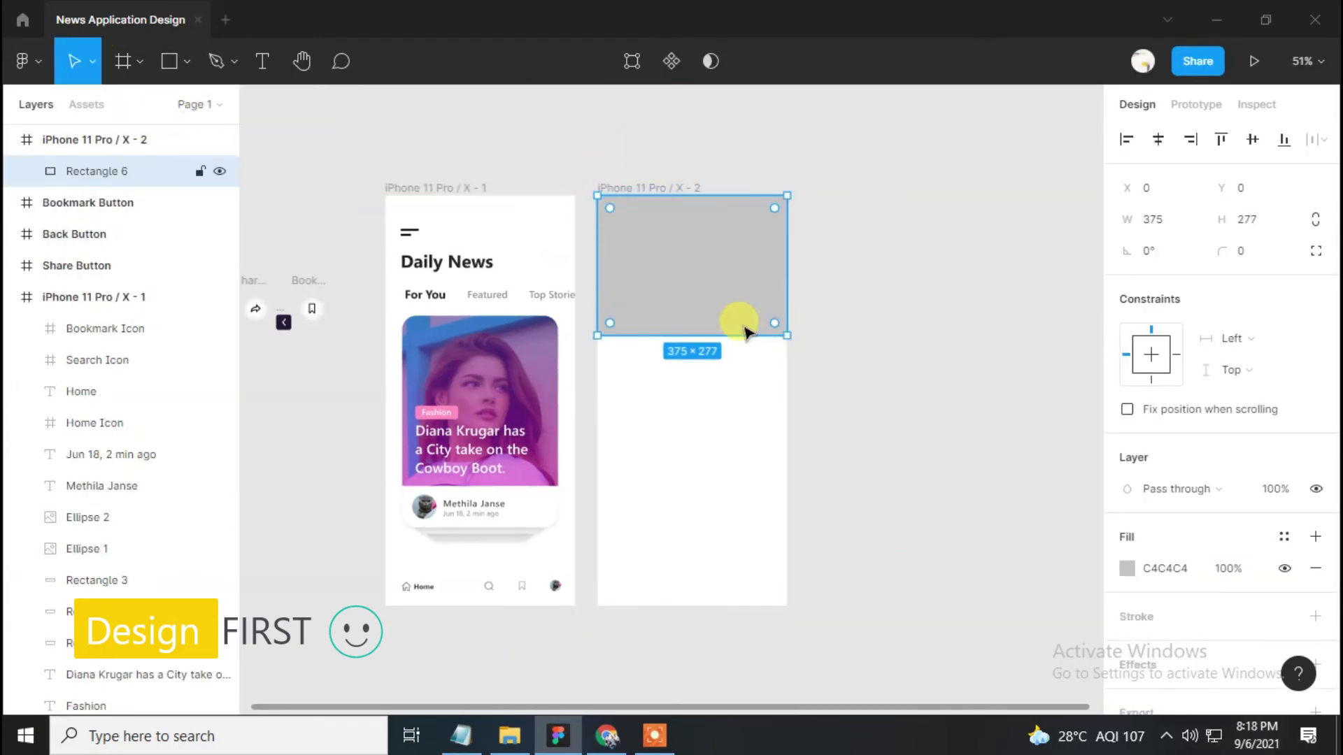
pyautogui.click(1277, 231)
pyautogui.write('405')
pyautogui.press('Return')
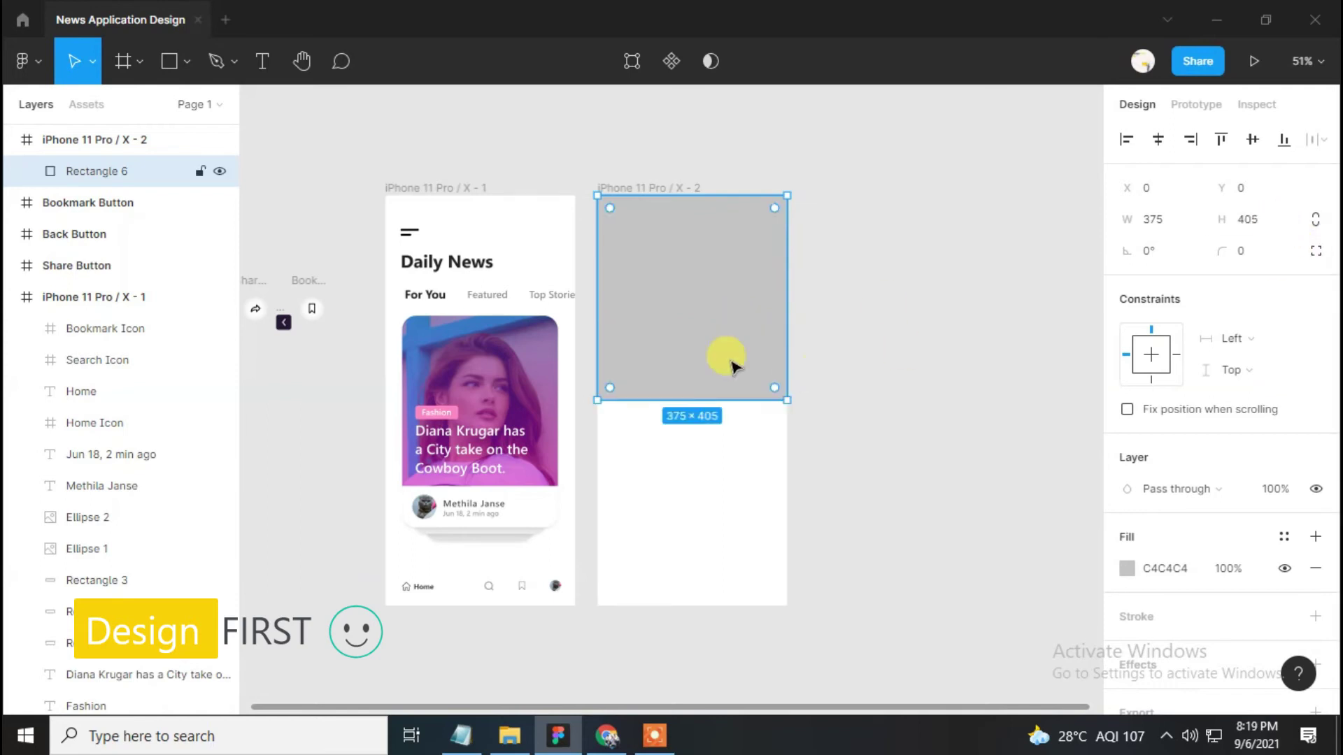
# - Fill the rectangle with a 55% linear gradient from 151247 to FF5757
pyautogui.click(1125, 567)
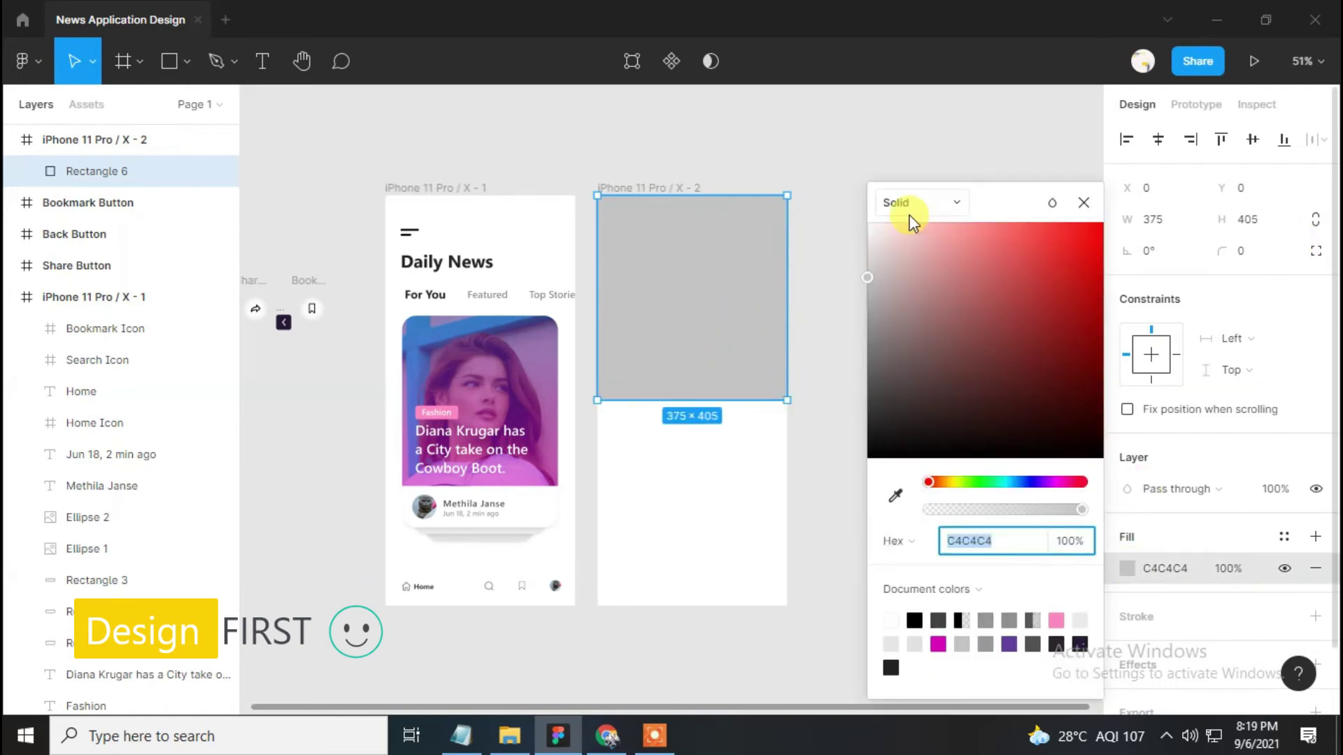
pyautogui.click(909, 203)
pyautogui.click(909, 222)
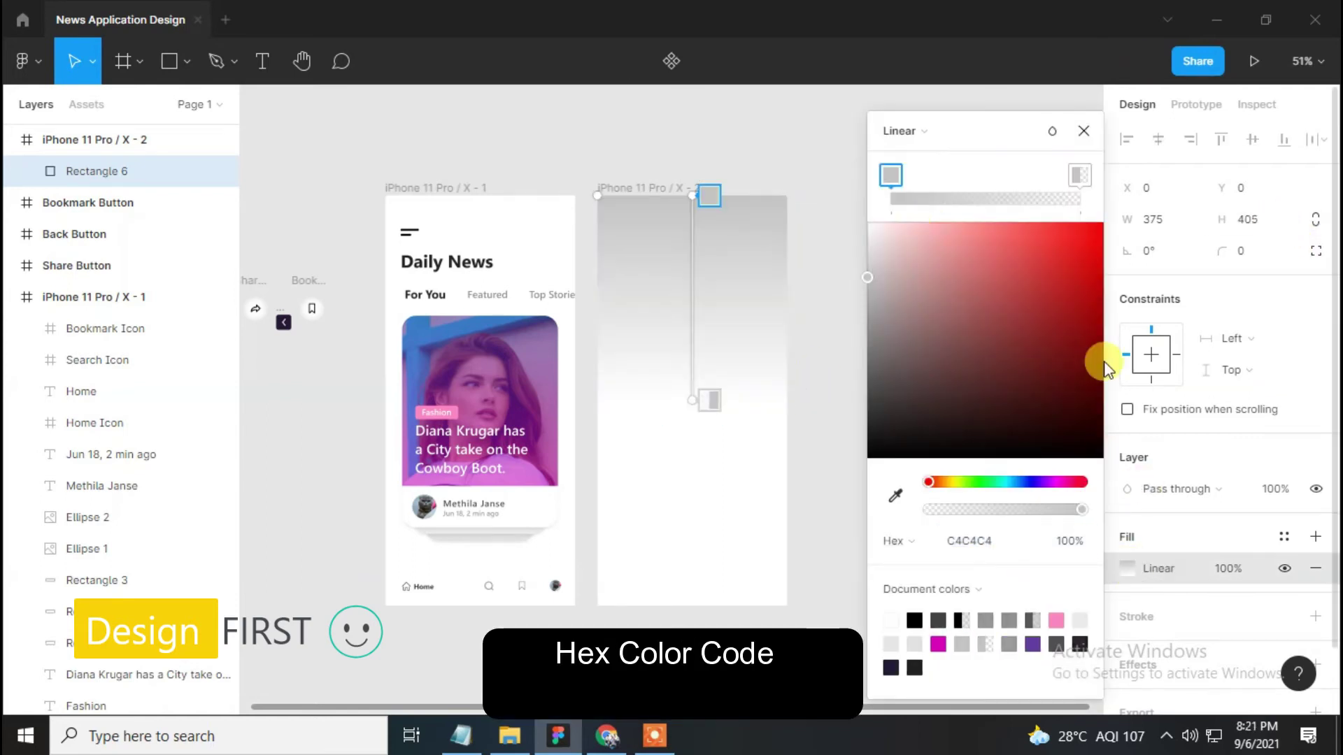
pyautogui.click(1014, 552)
pyautogui.write('151247')
pyautogui.press('Return')
pyautogui.click(1008, 542)
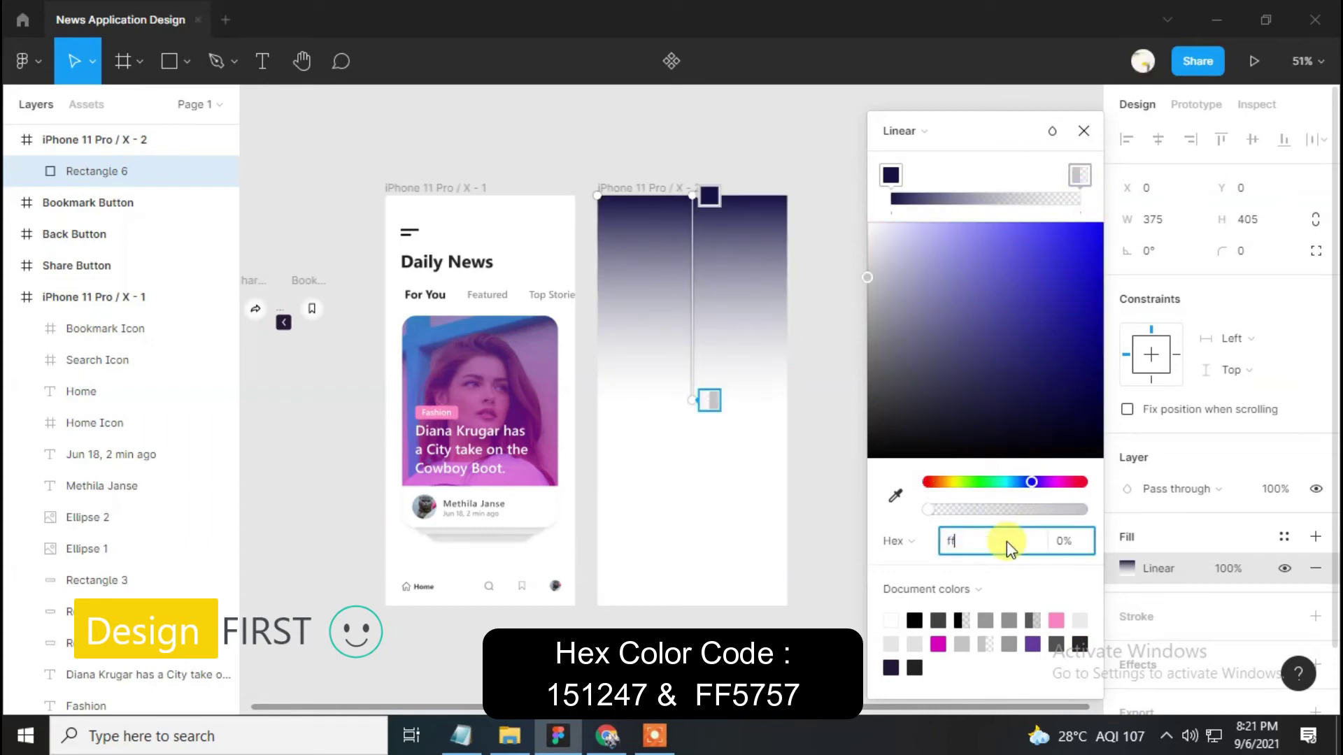
pyautogui.write('FF5757')
pyautogui.press('Return')
pyautogui.moveTo(930, 510); pyautogui.dragTo(1082, 510)
pyautogui.moveTo(693, 400); pyautogui.dragTo(693, 428)
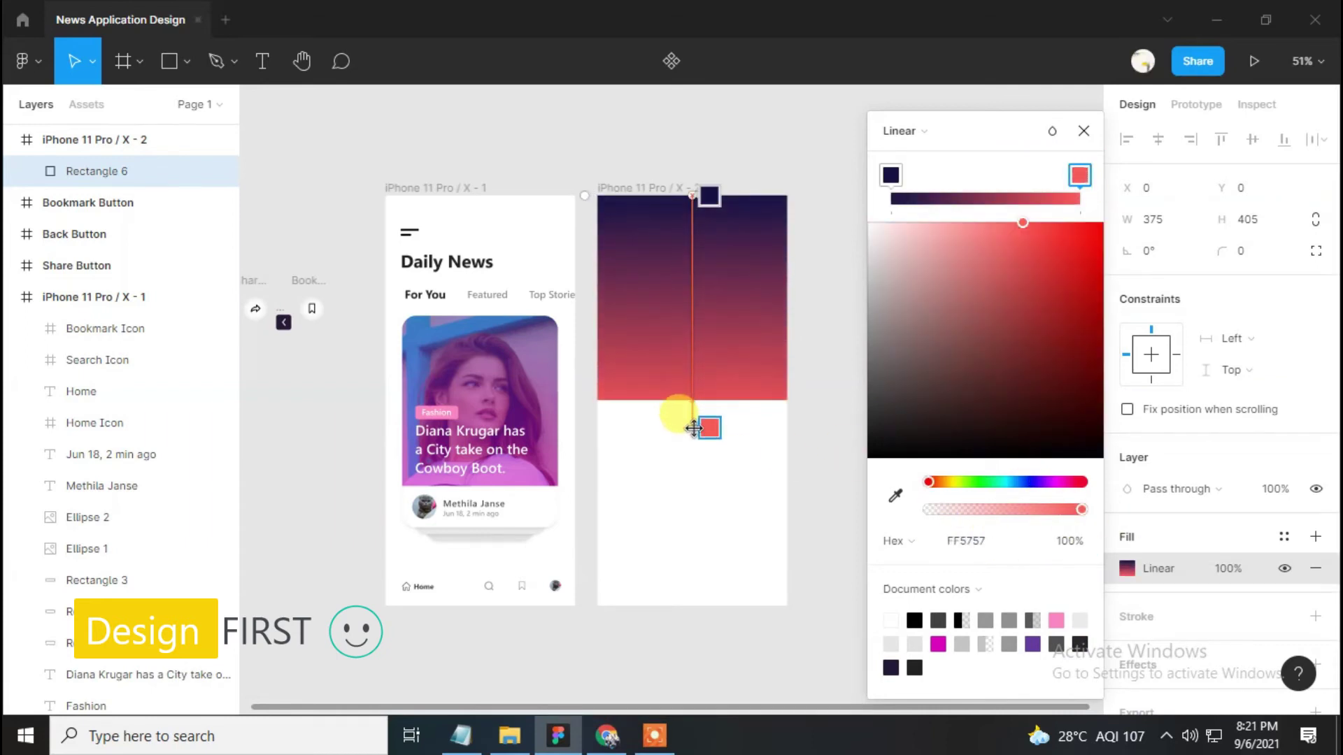
pyautogui.click(1229, 569)
pyautogui.write('55')
pyautogui.press('Return')
# - Add a black fill beneath the gradient and switch it to an image fill
pyautogui.click(1315, 539)
pyautogui.moveTo(1114, 568); pyautogui.dragTo(1113, 598)
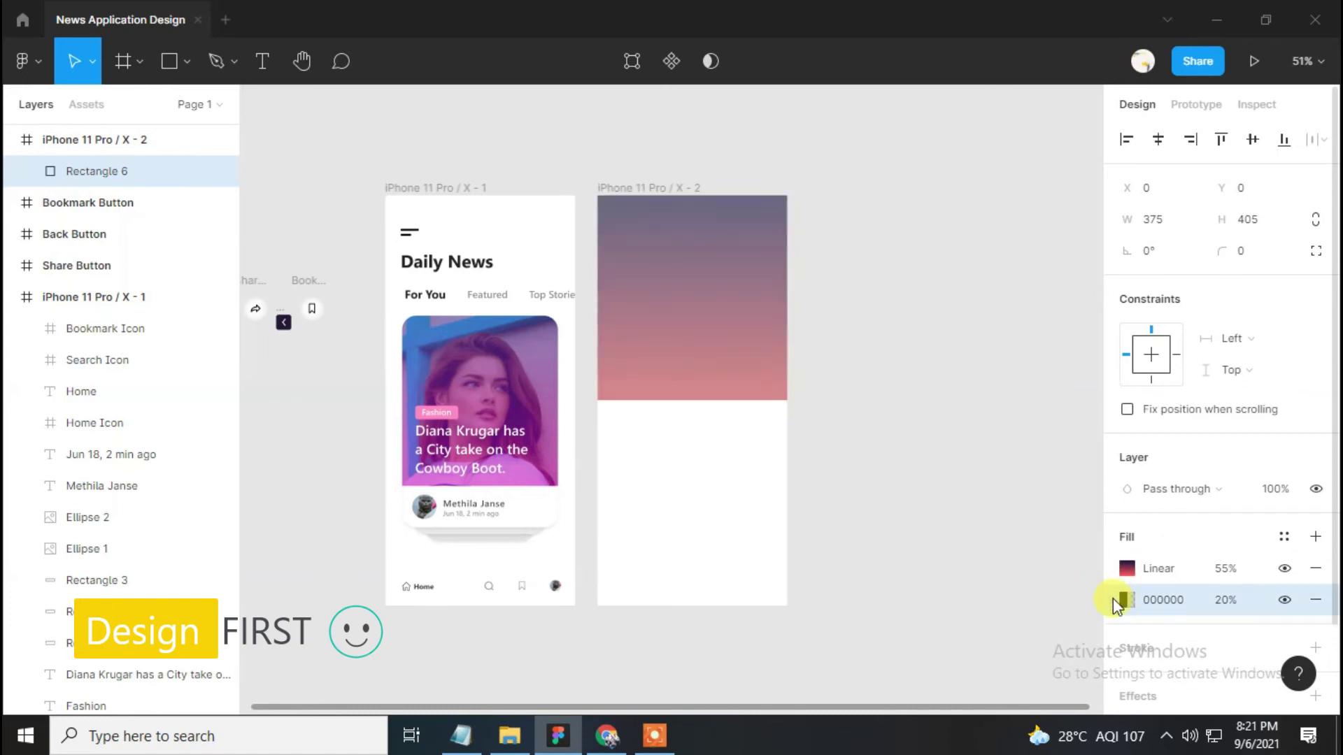
pyautogui.click(1127, 599)
pyautogui.click(901, 202)
pyautogui.click(910, 322)
# - Load the Ferris-wheel photo into the lower fill and crop it within the header
pyautogui.click(1005, 338)
pyautogui.doubleClick(374, 371)
pyautogui.doubleClick(687, 291)
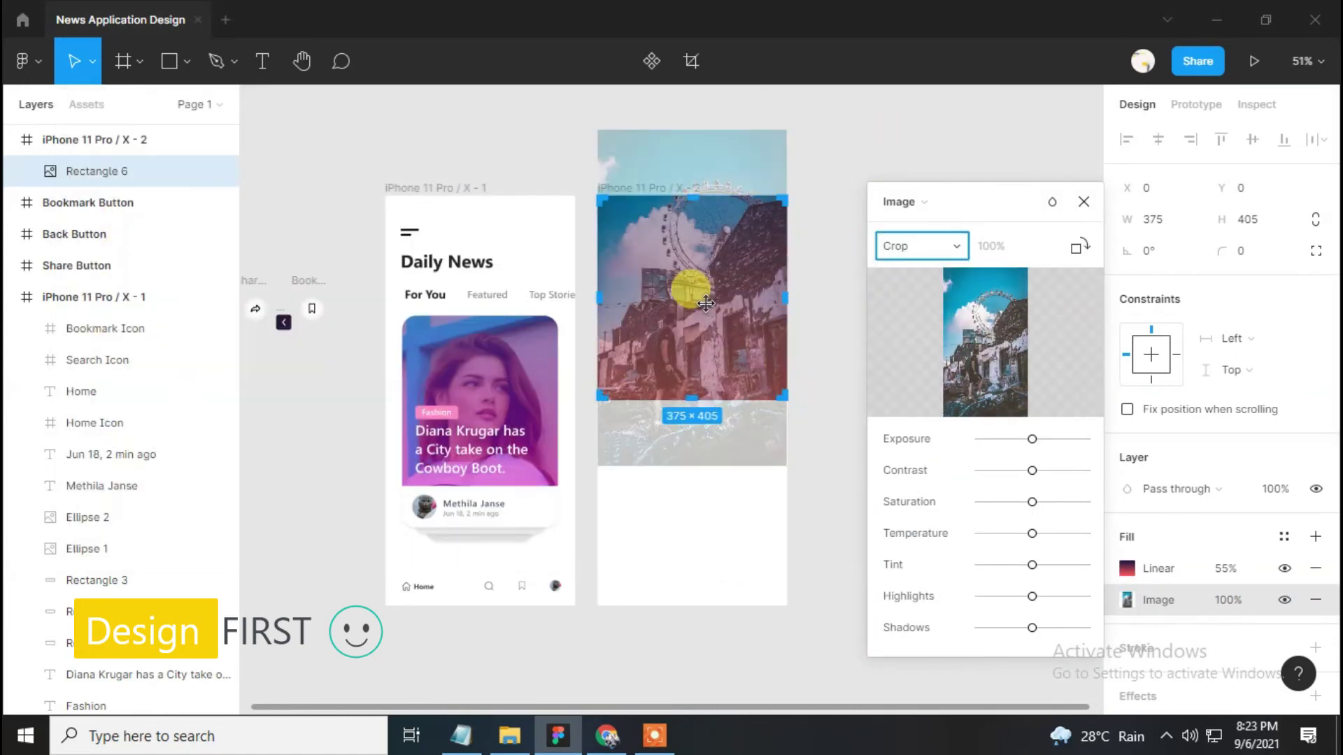
pyautogui.moveTo(687, 291); pyautogui.dragTo(687, 308)
pyautogui.click(715, 514)
# - Place the back button at the article screen's top-left corner
pyautogui.moveTo(282, 318); pyautogui.dragTo(618, 223)
pyautogui.scroll(5, 626, 218)
pyautogui.hotkey('shift', 'Left')
pyautogui.press('Up')
pyautogui.press('Up')
# - Duplicate the Fashion tag and move the copy onto the second screen's photo
pyautogui.scroll(-4, 657, 594)
pyautogui.scroll(-2, 400, 570)
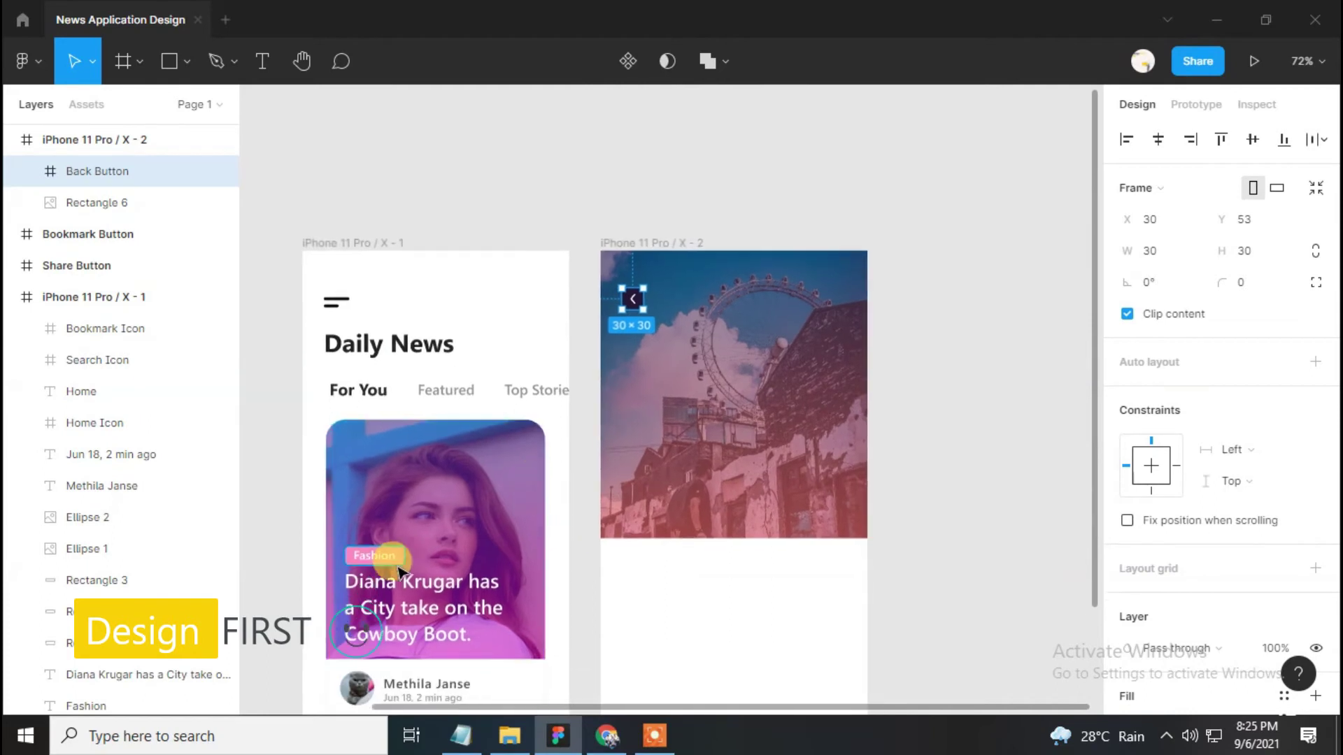
pyautogui.click(391, 557)
pyautogui.scroll(3, 383, 568)
pyautogui.keyDown('shift'); pyautogui.click(414, 550); pyautogui.keyUp('shift')
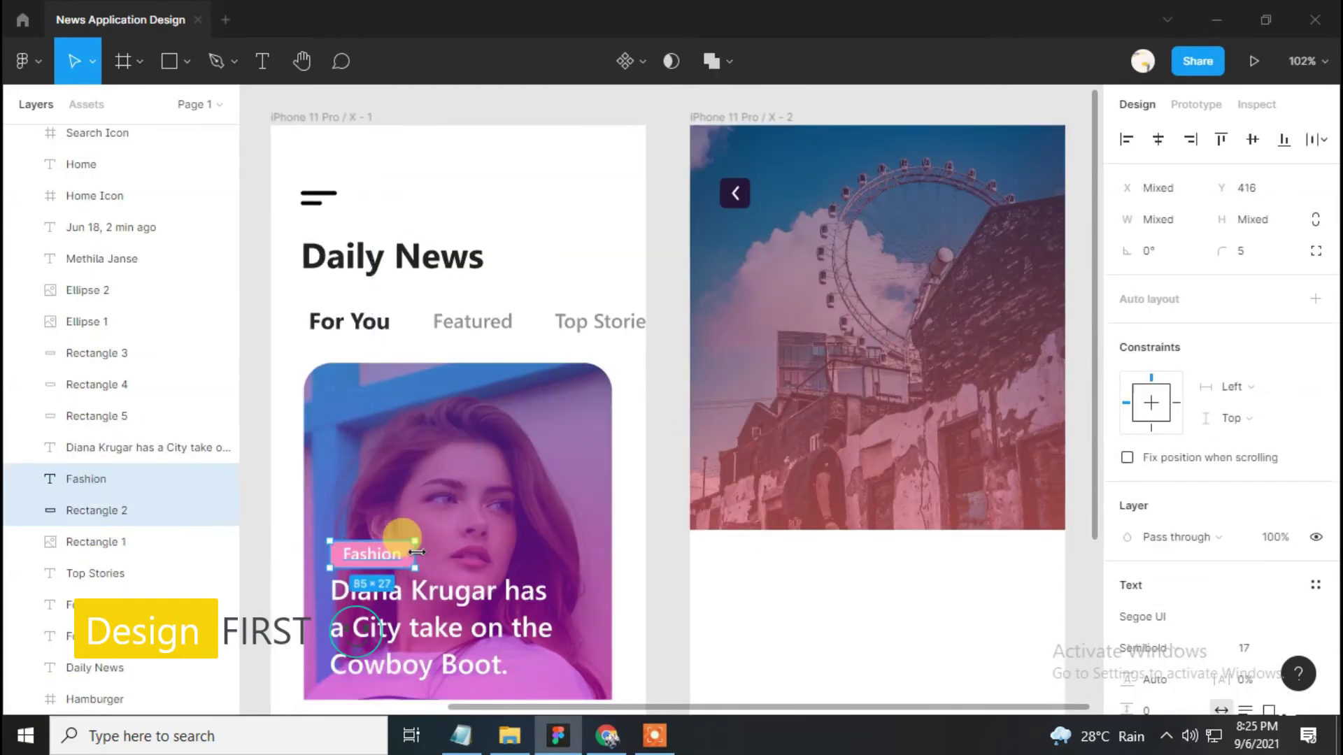
pyautogui.hotkey('ctrl', 'd')
pyautogui.moveTo(413, 553); pyautogui.dragTo(788, 329)
# - Recolour the copied tag's shape to the back button's dark navy
pyautogui.click(810, 351)
pyautogui.click(798, 353)
pyautogui.click(1126, 566)
pyautogui.click(895, 495)
pyautogui.click(734, 191)
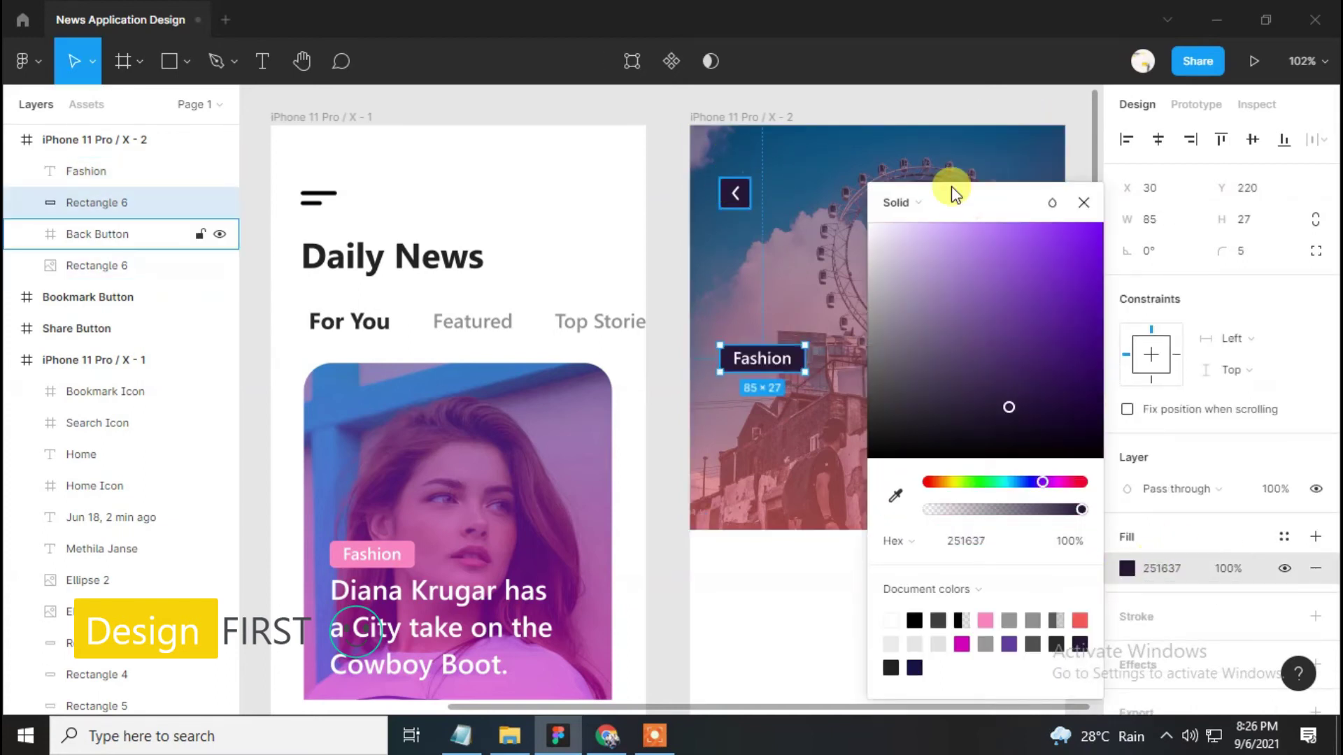
pyautogui.press('Escape')
# - Change the tag's text from Fashion to 'Travel'
pyautogui.click(761, 357)
pyautogui.write('Trave')
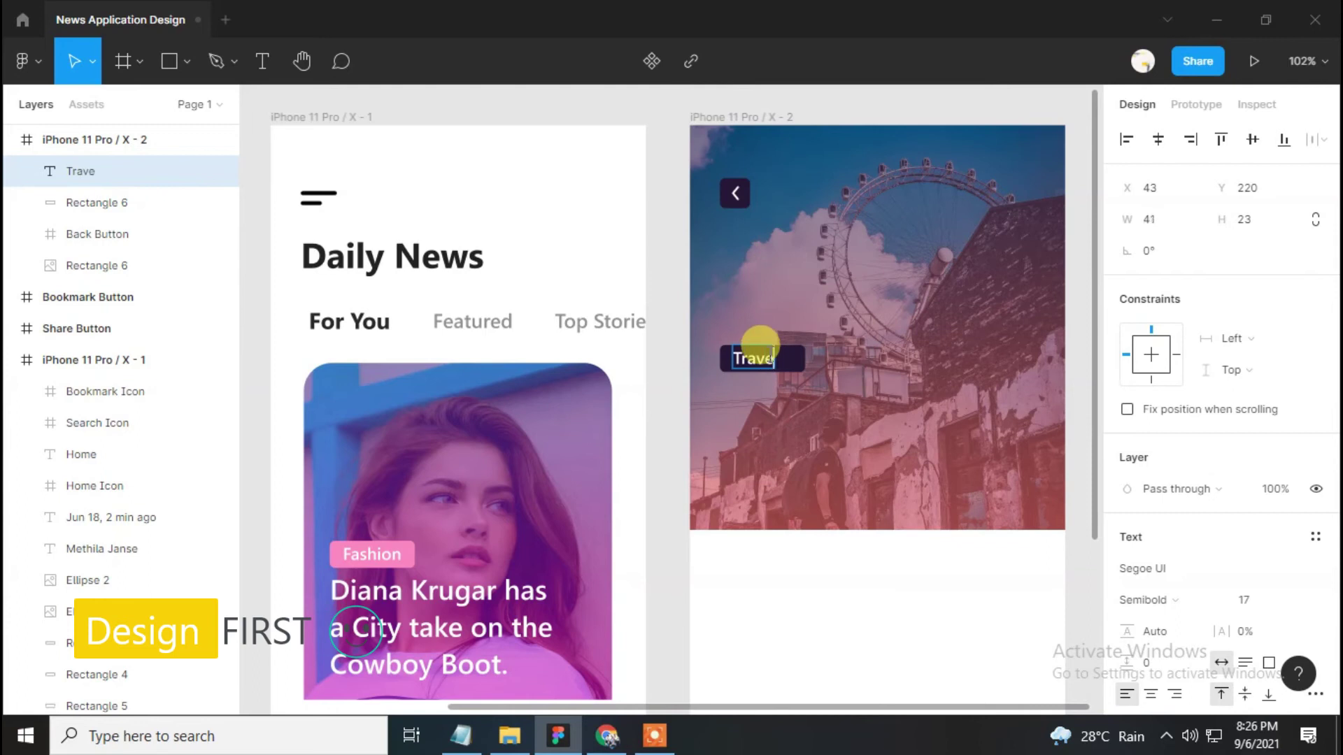
pyautogui.write('l')
pyautogui.press('Escape')
pyautogui.press('Escape')
pyautogui.click(774, 354)
pyautogui.click(773, 556)
# - Add the headline 'Top 10 Adventurous things to do in China' on the photo under Travel
pyautogui.click(262, 61)
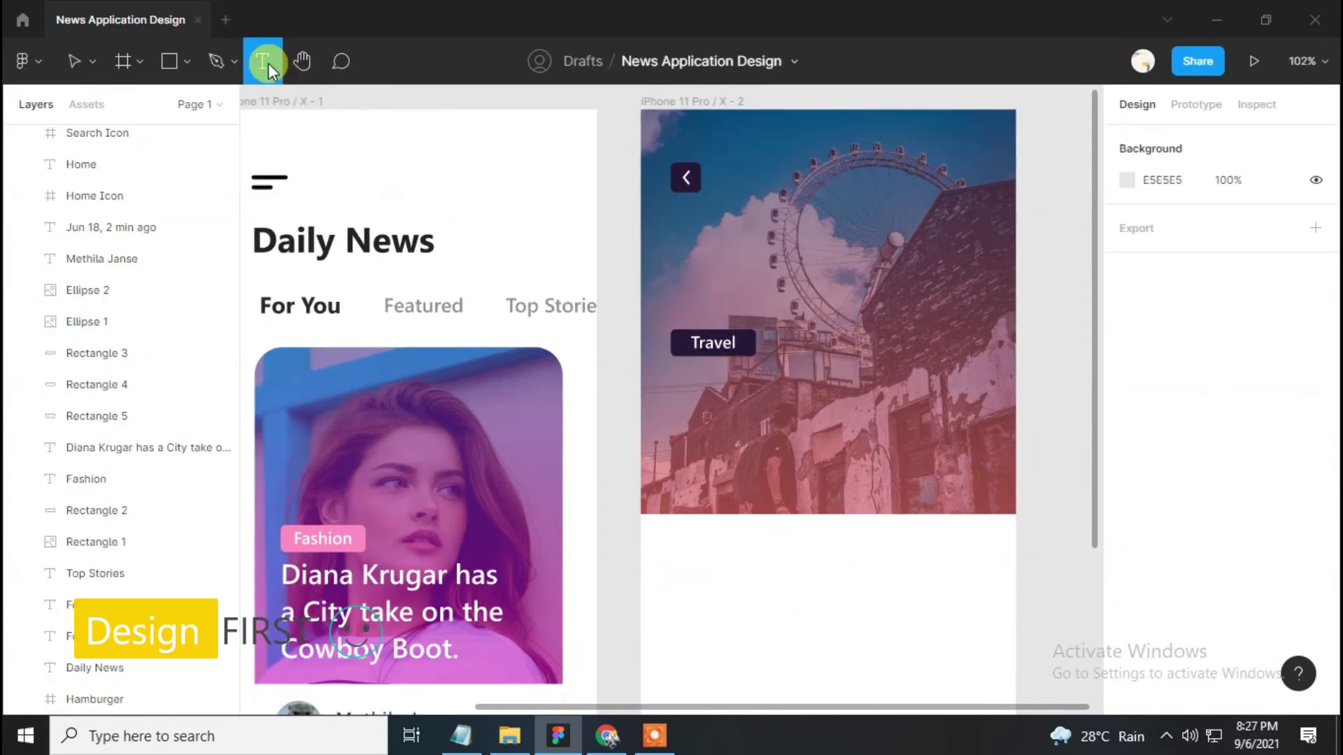
pyautogui.click(663, 385)
pyautogui.write('Top 10 Adventurous th')
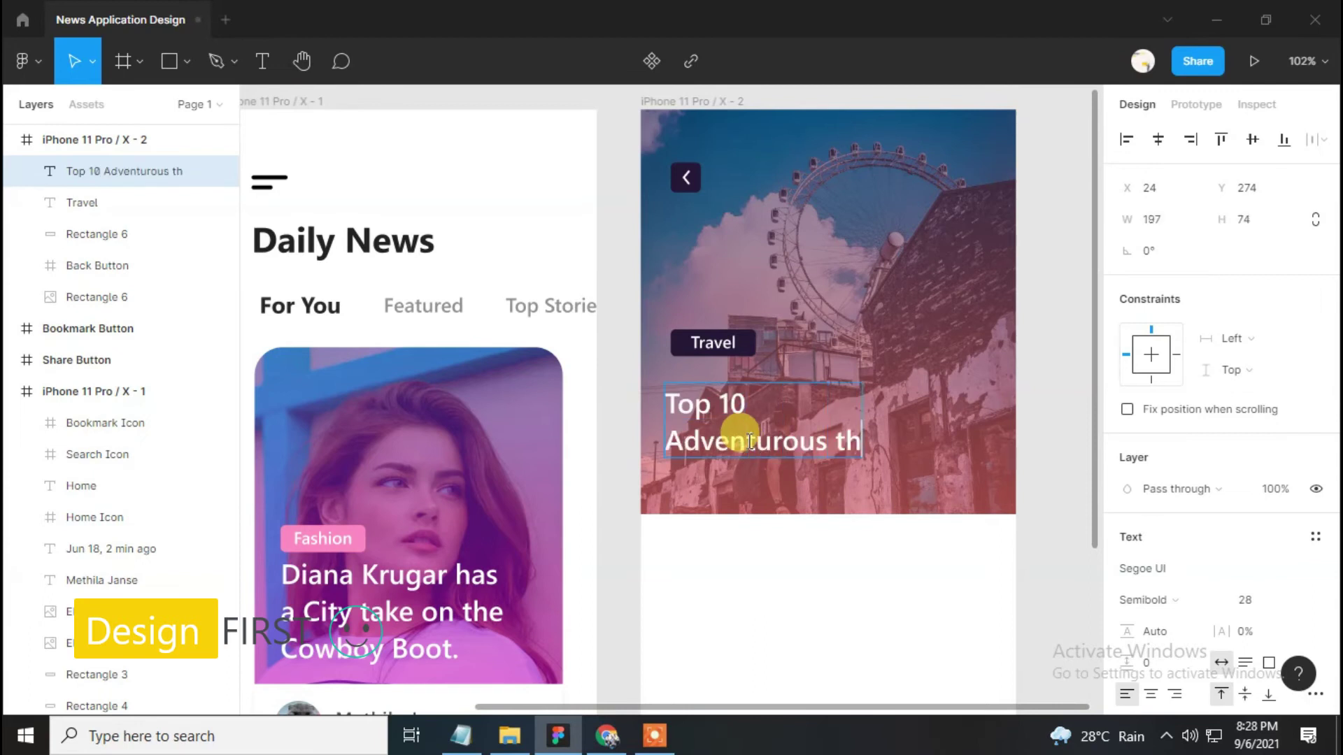
pyautogui.write('ings to do in China')
pyautogui.press('Escape')
# - Set the headline to Bold at size 30 and nudge it up slightly
pyautogui.click(1265, 599)
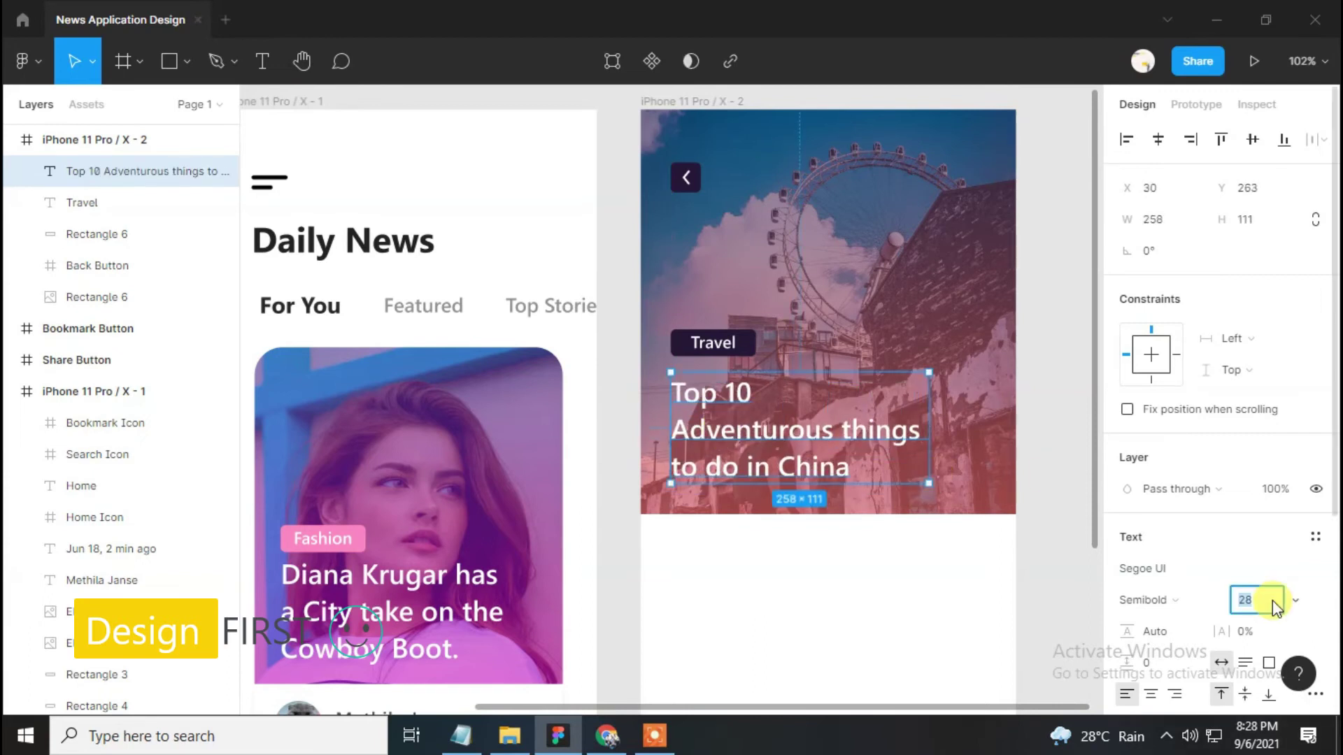
pyautogui.write('30')
pyautogui.press('Return')
pyautogui.click(1184, 594)
pyautogui.click(1184, 504)
pyautogui.moveTo(759, 429); pyautogui.dragTo(759, 425)
pyautogui.press('Escape')
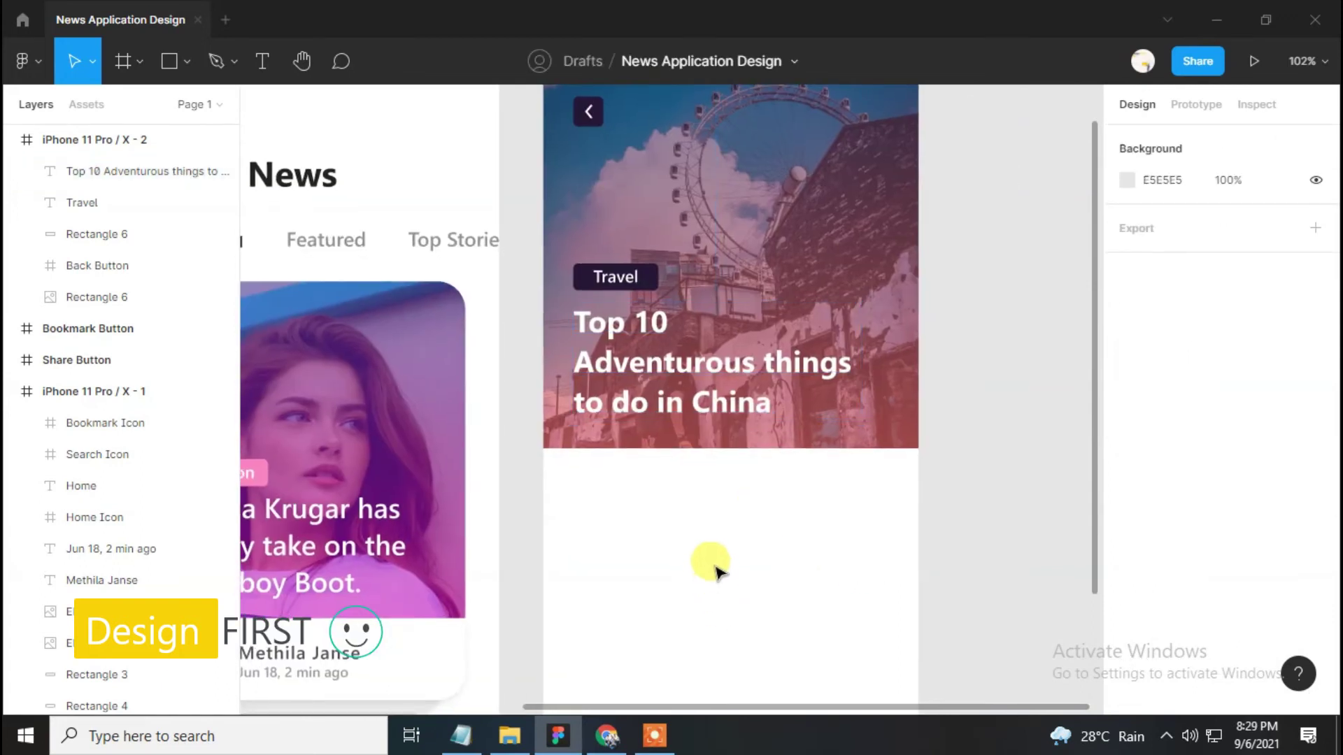
# - Place the share button at the header photo's lower edge
pyautogui.scroll(-5, 713, 570)
pyautogui.moveTo(304, 330); pyautogui.dragTo(384, 323)
pyautogui.moveTo(791, 449); pyautogui.dragTo(854, 459)
# - Place the bookmark button left of the share button on the header's lower edge
pyautogui.moveTo(353, 328); pyautogui.dragTo(848, 450)
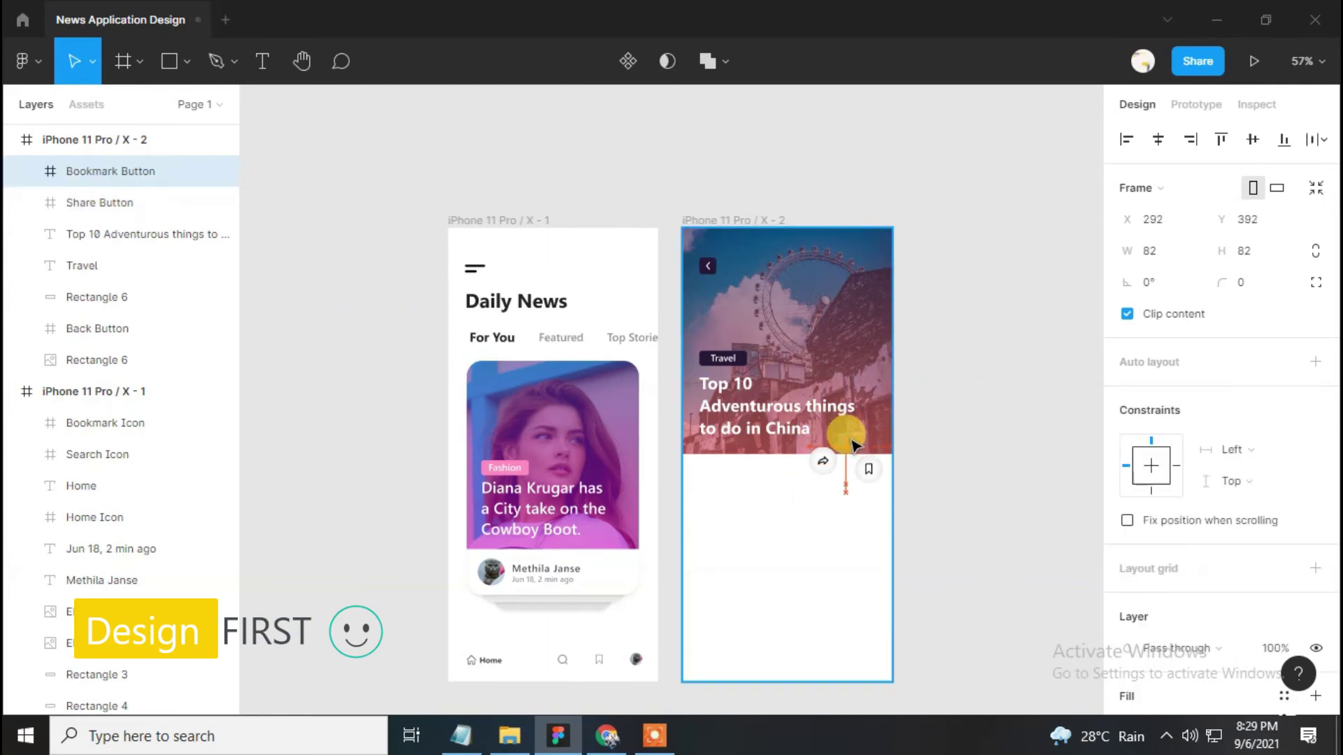
pyautogui.scroll(5, 811, 452)
pyautogui.moveTo(848, 516); pyautogui.dragTo(708, 483)
pyautogui.click(849, 480)
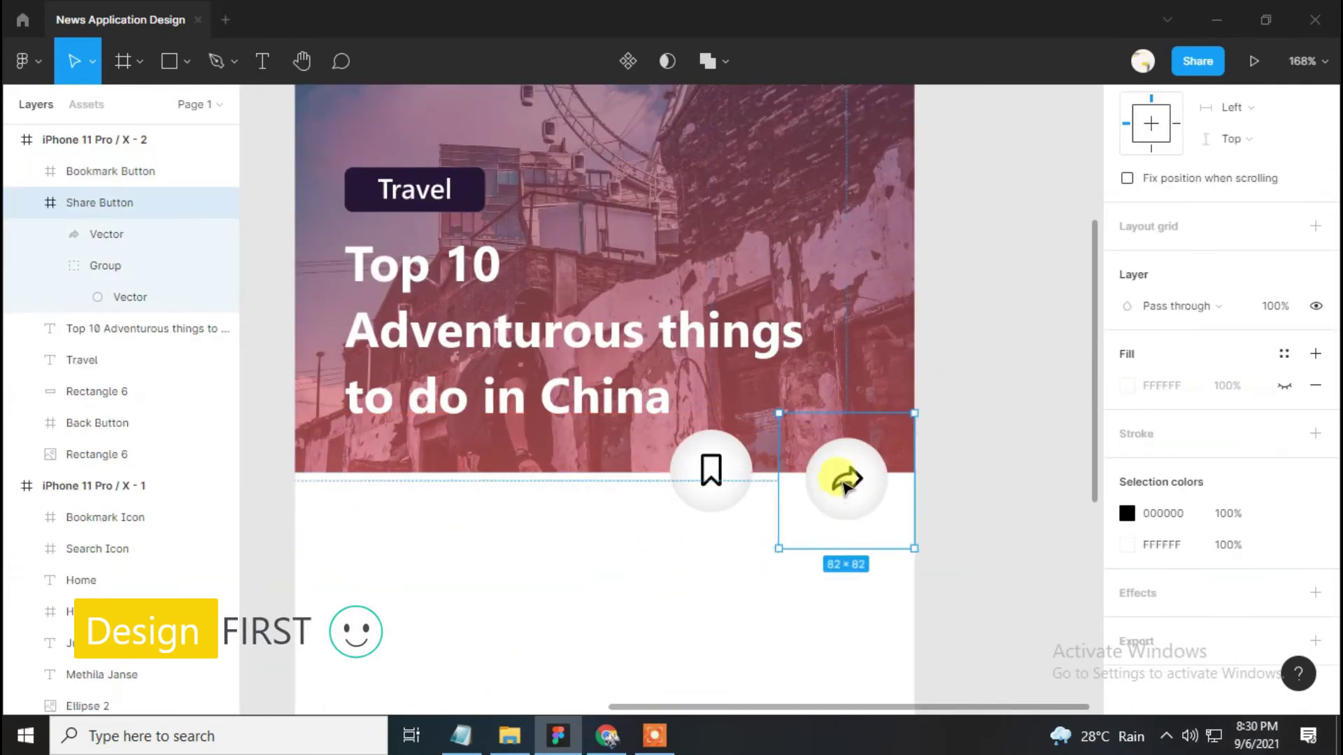
pyautogui.click(713, 470)
# - Select the author avatar, name and date together and duplicate them
pyautogui.scroll(-1, 725, 455)
pyautogui.scroll(-1, 711, 450)
pyautogui.scroll(-1, 692, 522)
pyautogui.click(692, 521)
pyautogui.scroll(-5, 692, 521)
pyautogui.moveTo(421, 544); pyautogui.dragTo(654, 451)
pyautogui.hotkey('ctrl', 'd')
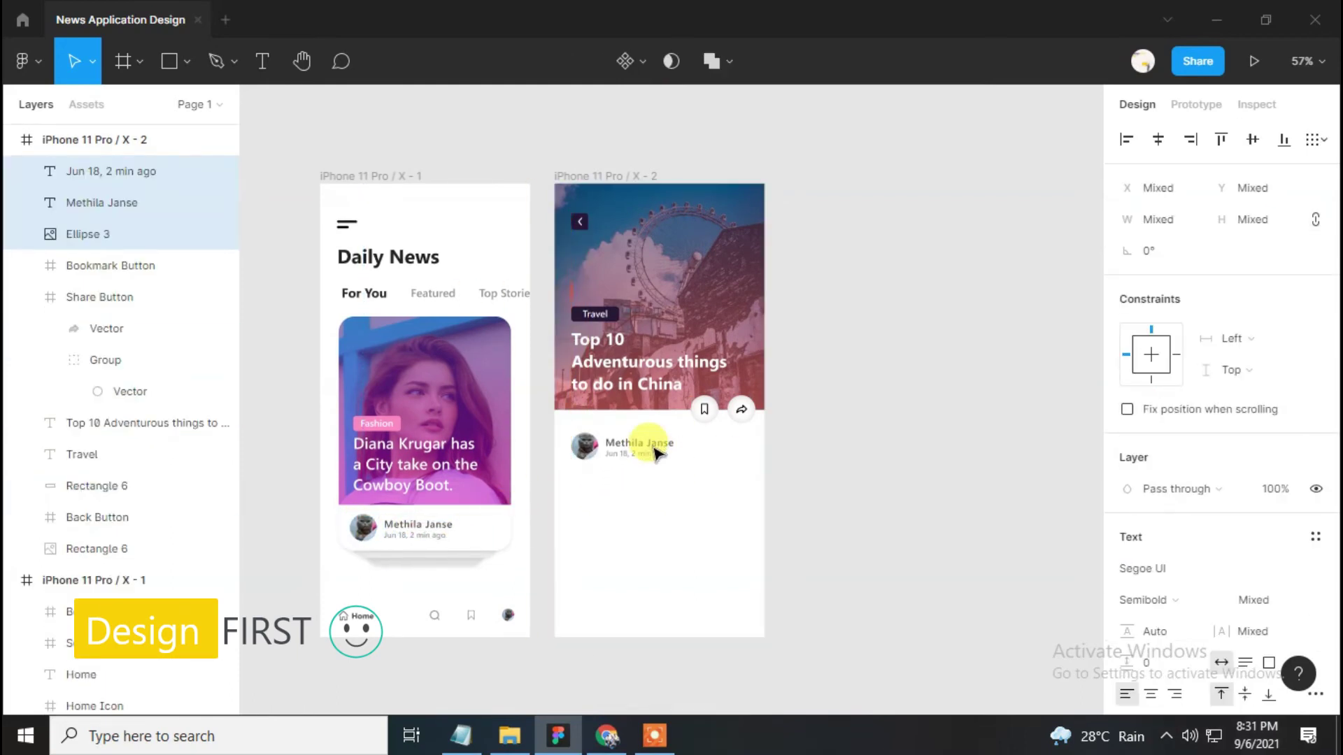
# - Set the author name to Montserrat Medium, size 20
pyautogui.click(659, 483)
pyautogui.scroll(5, 659, 483)
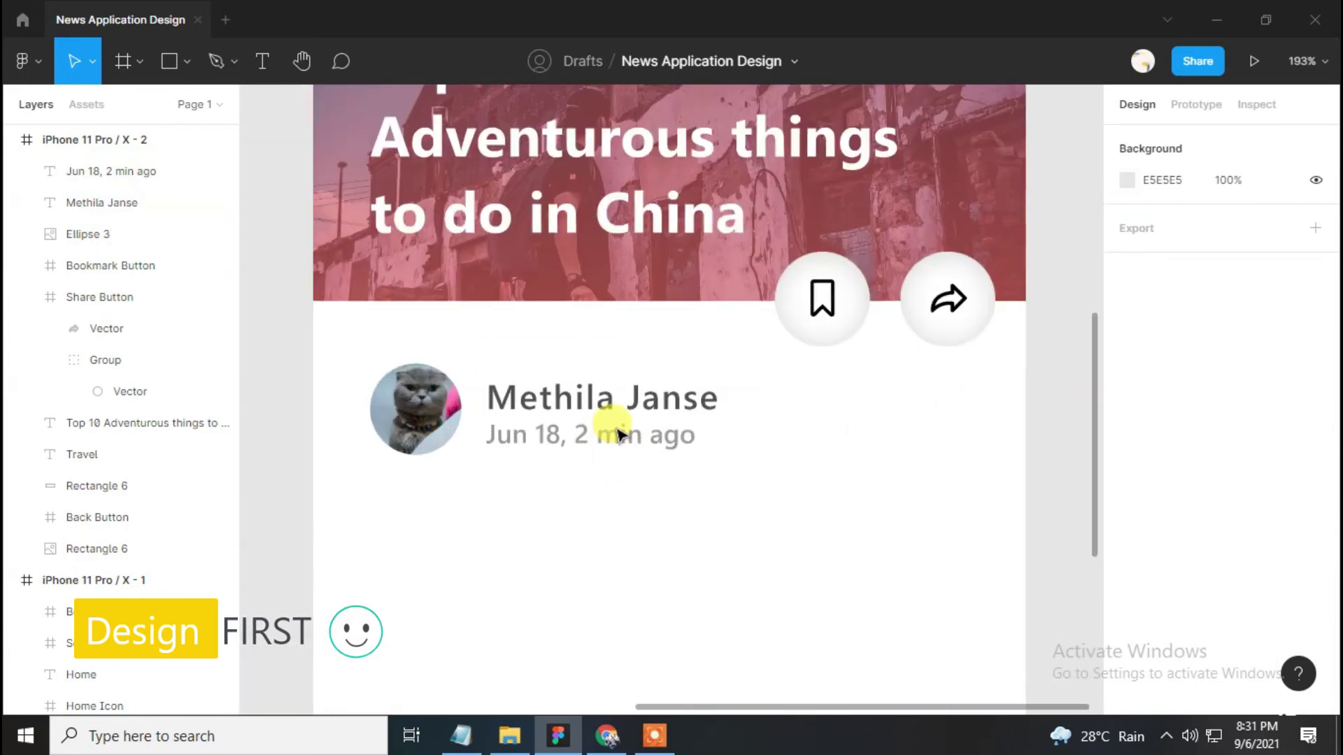
pyautogui.click(609, 401)
pyautogui.click(1185, 470)
pyautogui.write('Mon')
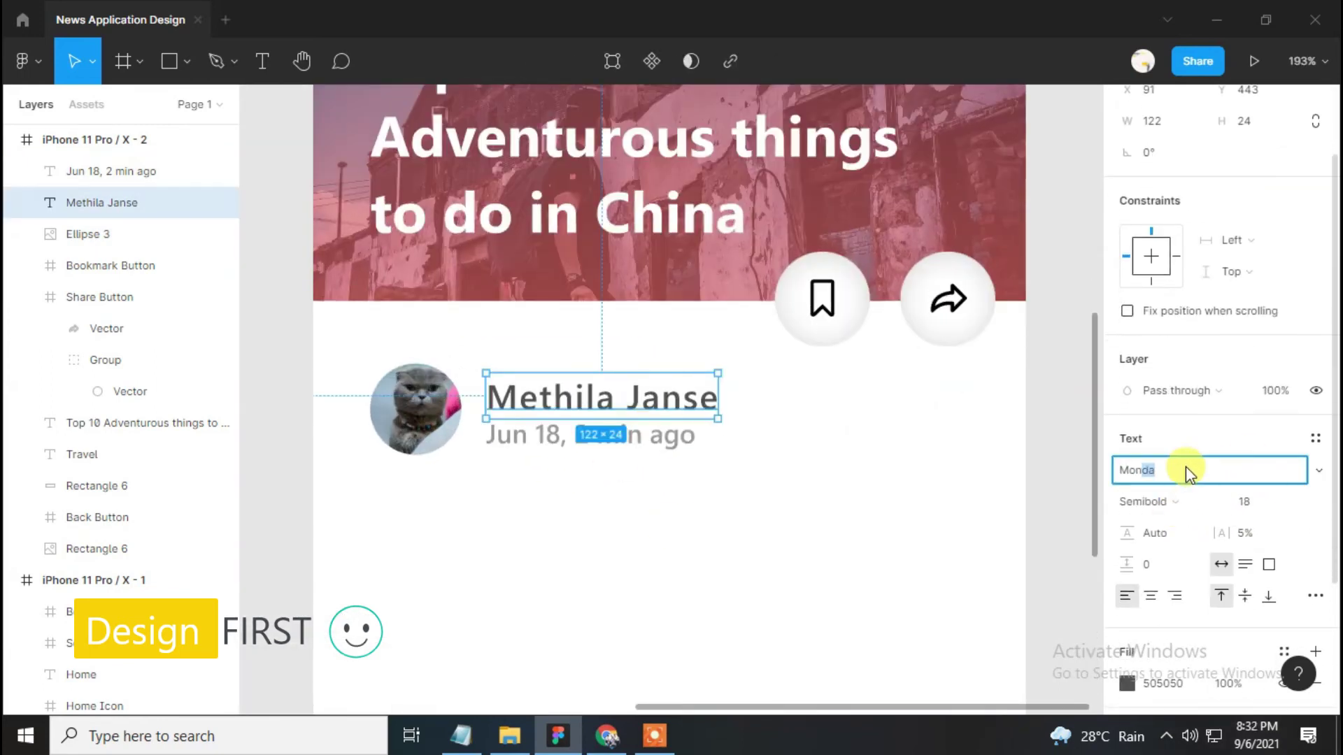
pyautogui.write('t')
pyautogui.press('Return')
pyautogui.click(1177, 499)
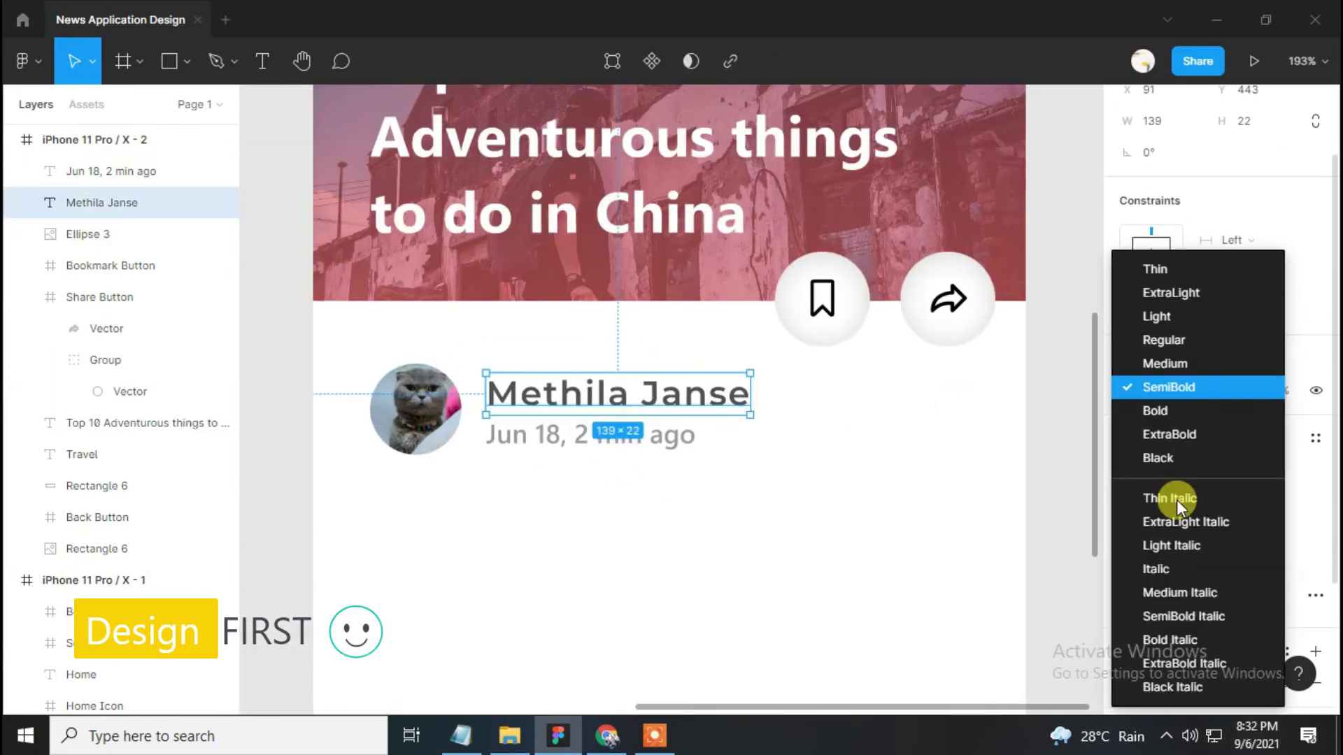
pyautogui.click(1152, 361)
pyautogui.click(1266, 498)
pyautogui.write('20')
pyautogui.press('Return')
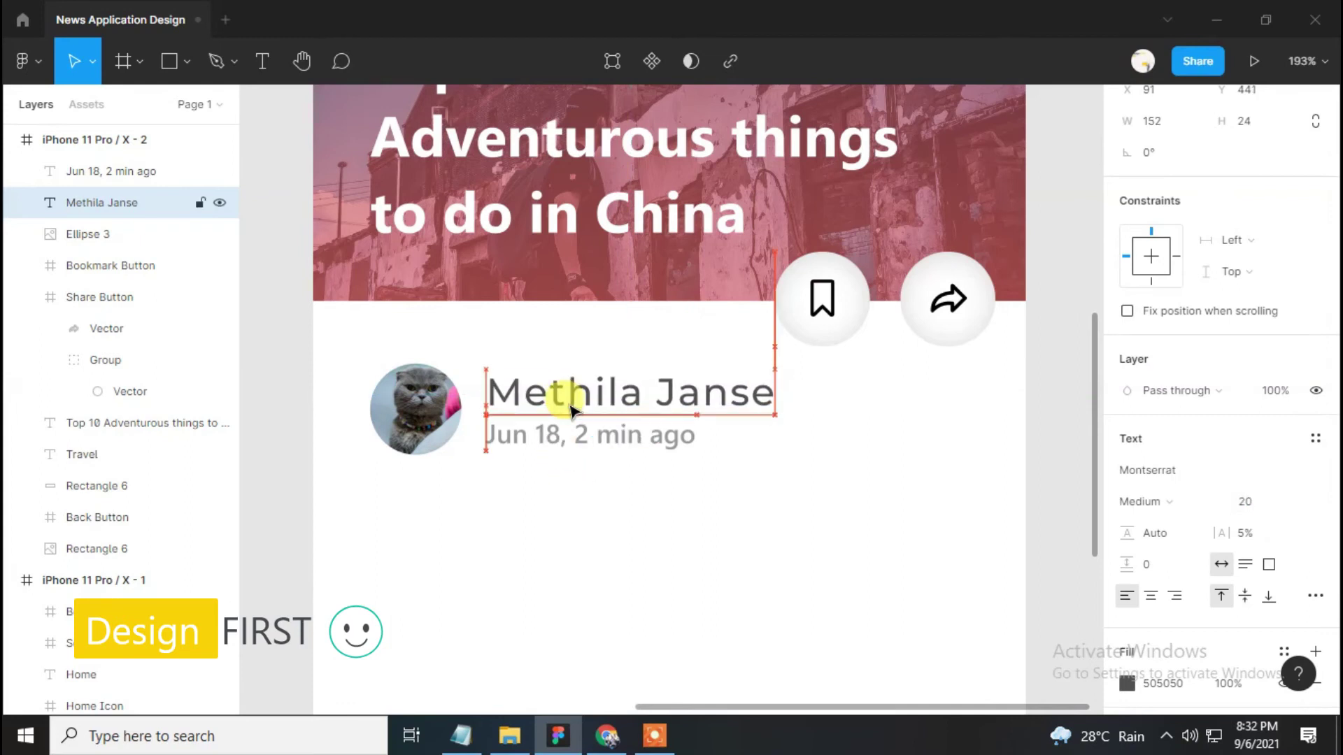
# - Set the date to Montserrat Regular 15 and align it with the name
pyautogui.moveTo(584, 437); pyautogui.dragTo(593, 448)
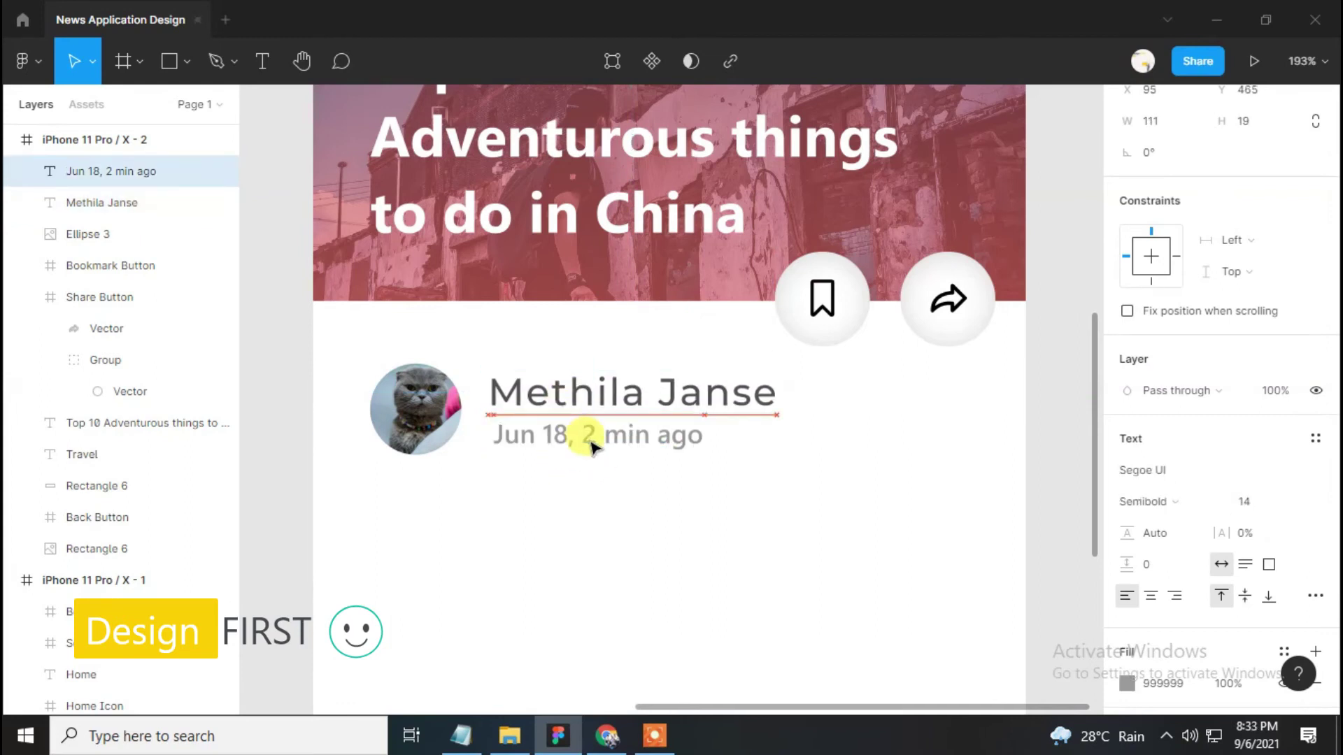
pyautogui.click(1185, 467)
pyautogui.write('Mont')
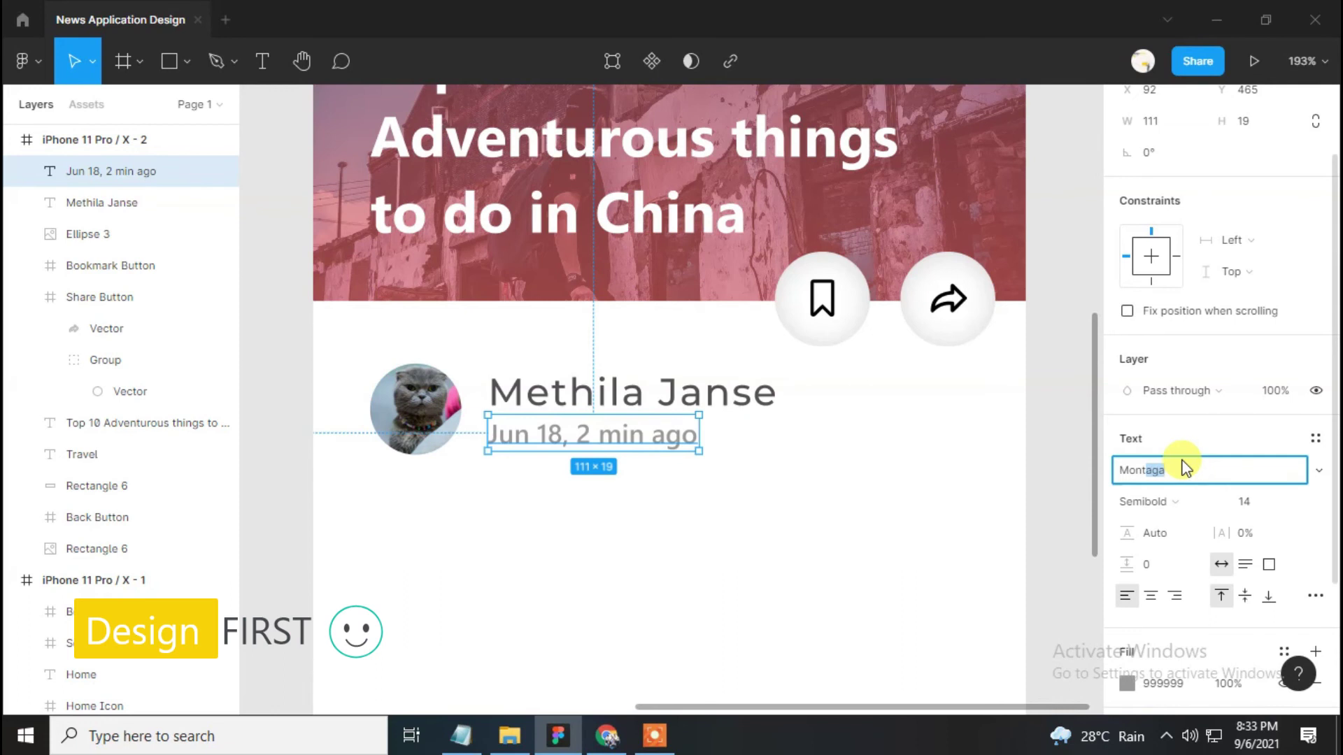
pyautogui.write('s')
pyautogui.press('Return')
pyautogui.click(1178, 497)
pyautogui.click(1178, 339)
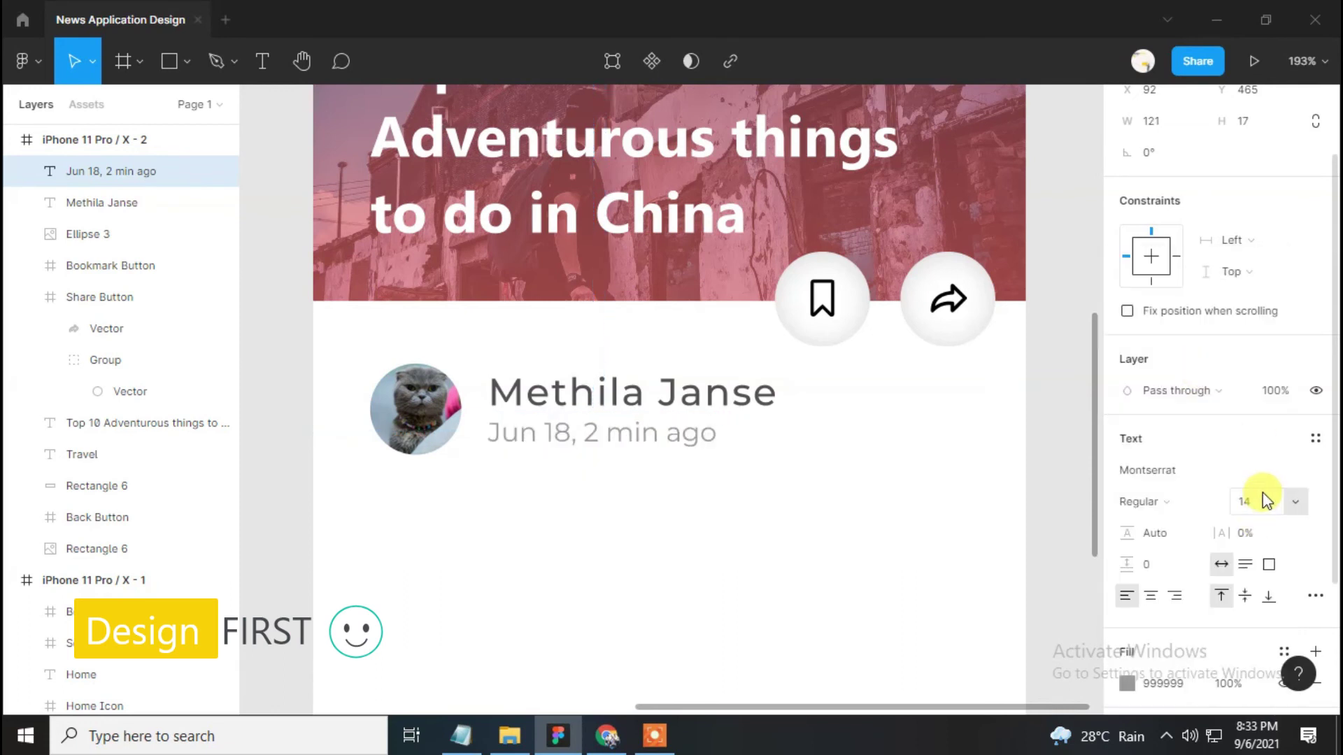
pyautogui.write('15')
pyautogui.press('Return')
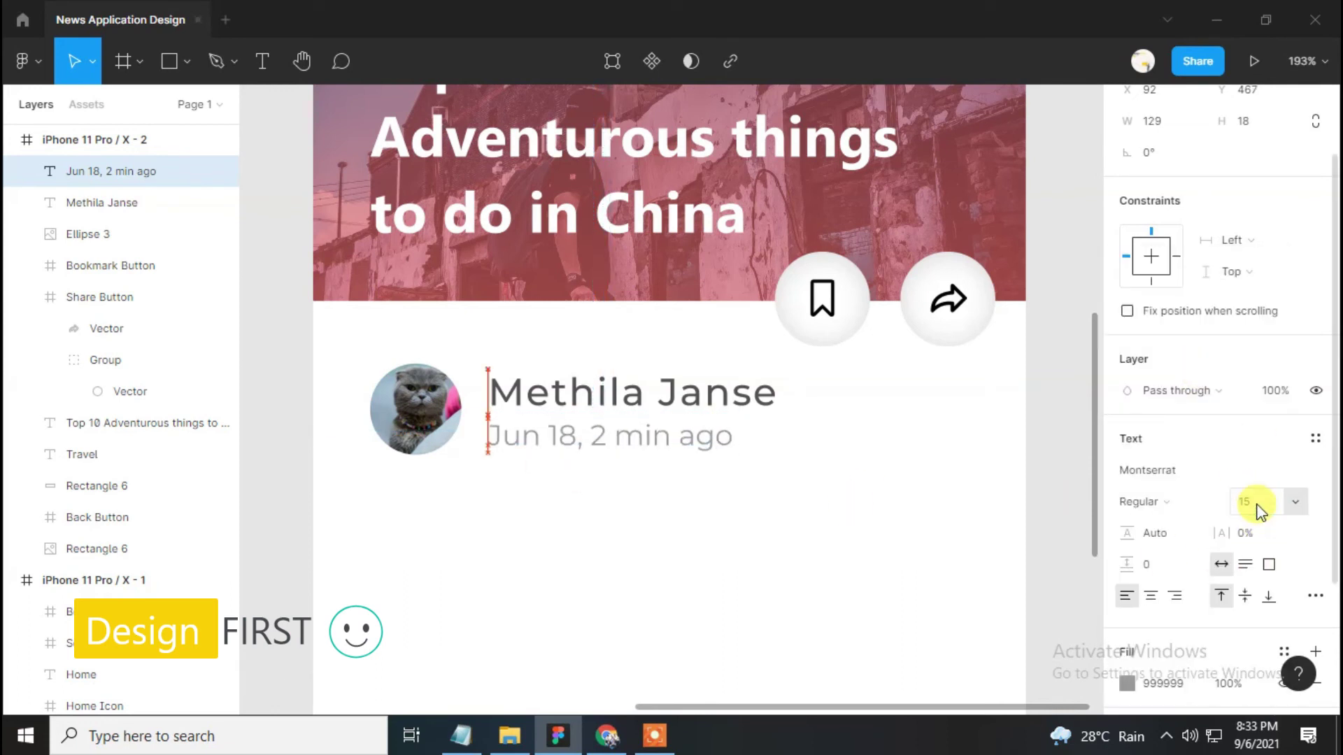
pyautogui.keyDown('shift'); pyautogui.click(554, 392); pyautogui.keyUp('shift')
pyautogui.moveTo(555, 393); pyautogui.dragTo(554, 407)
pyautogui.click(599, 531)
pyautogui.scroll(-2, 630, 524)
pyautogui.scroll(-2, 583, 378)
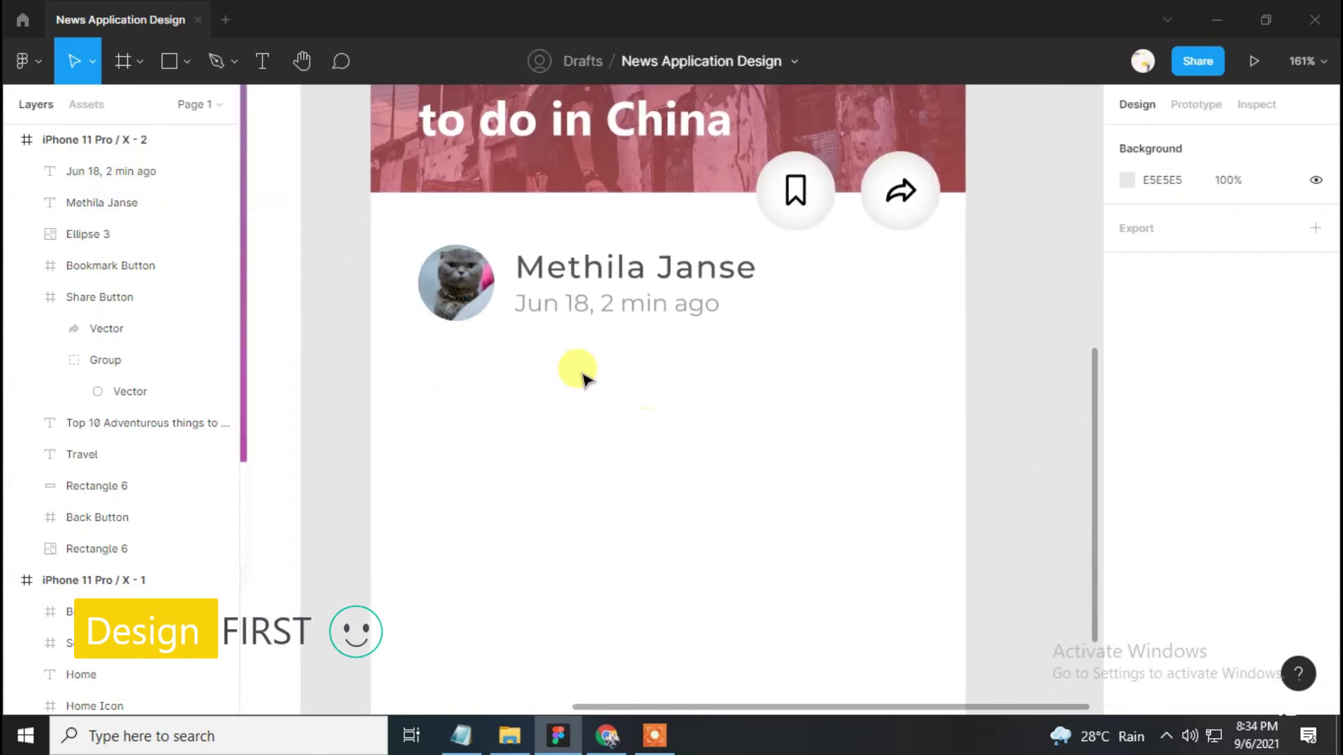
# - Start a new text layer and copy the standard Lorem Ipsum passage from lipsum.com
pyautogui.click(426, 376)
pyautogui.click(598, 740)
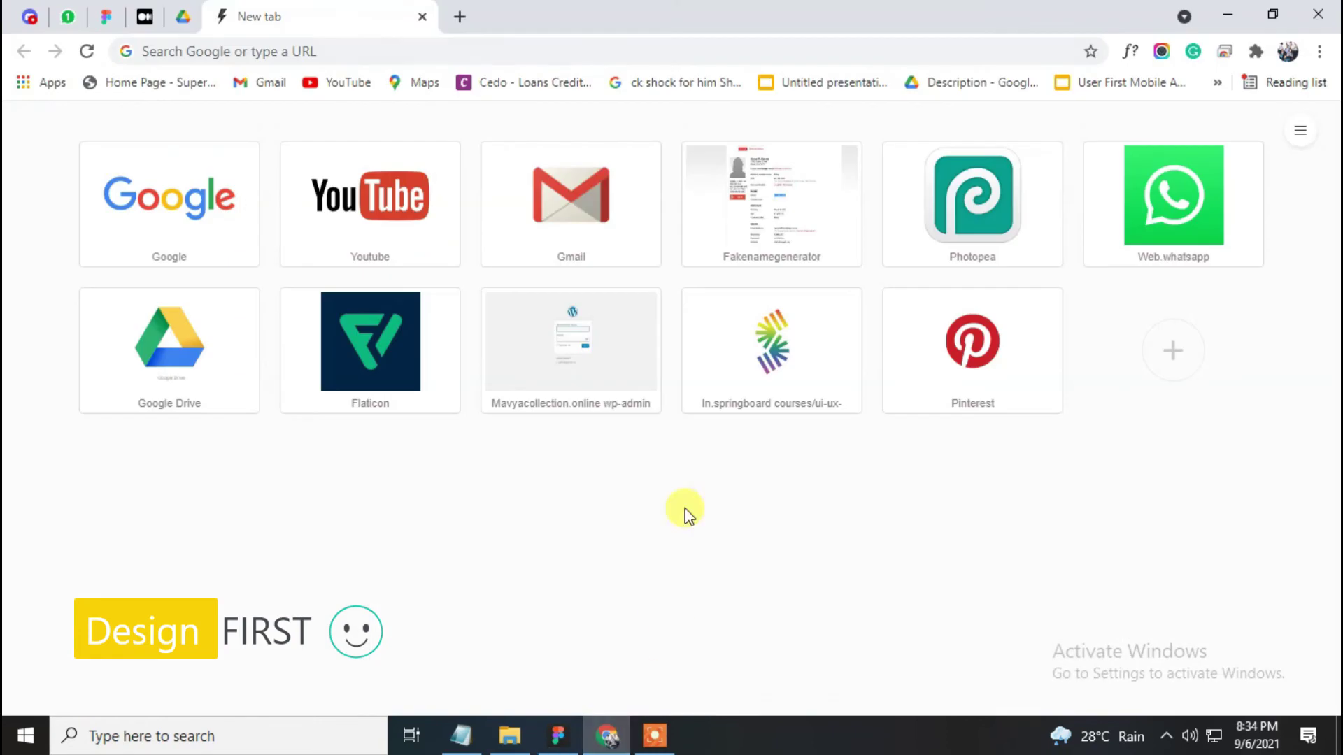
pyautogui.click(360, 54)
pyautogui.write('lorem')
pyautogui.click(346, 123)
pyautogui.click(308, 319)
pyautogui.scroll(-15, 389, 276)
pyautogui.moveTo(227, 197); pyautogui.dragTo(609, 235)
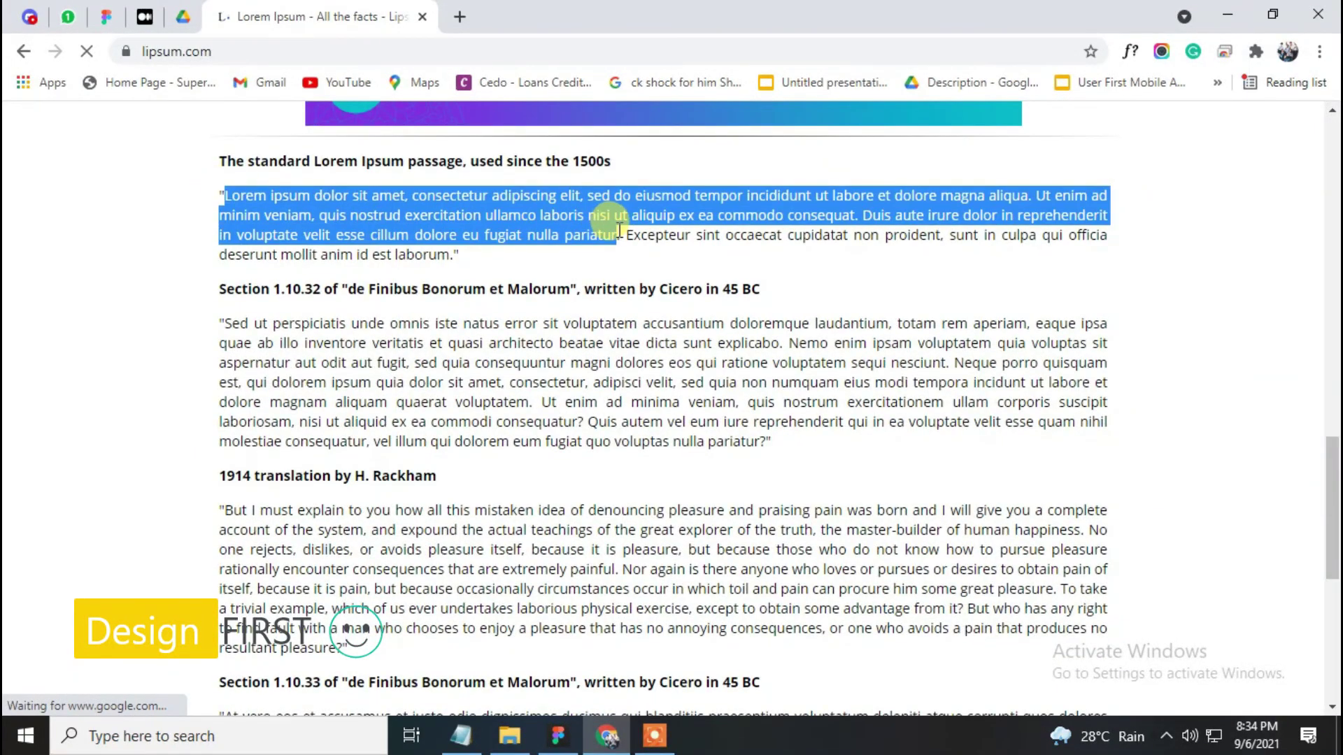
pyautogui.hotkey('alt', 'Tab')
# - Paste the Lorem Ipsum text, left-align it with the avatar, and make it Segoe UI Semibold in 5A5A5A
pyautogui.hotkey('ctrl', 'v')
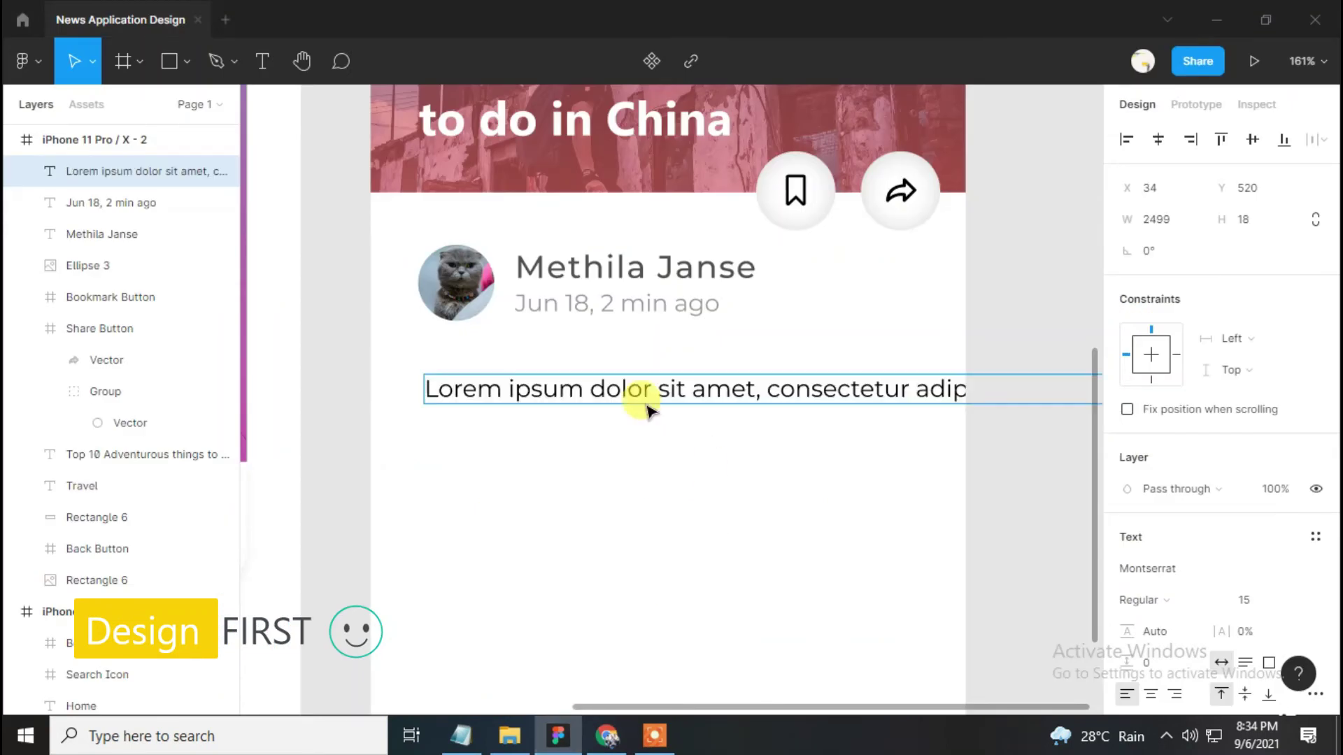
pyautogui.moveTo(493, 391); pyautogui.dragTo(471, 381)
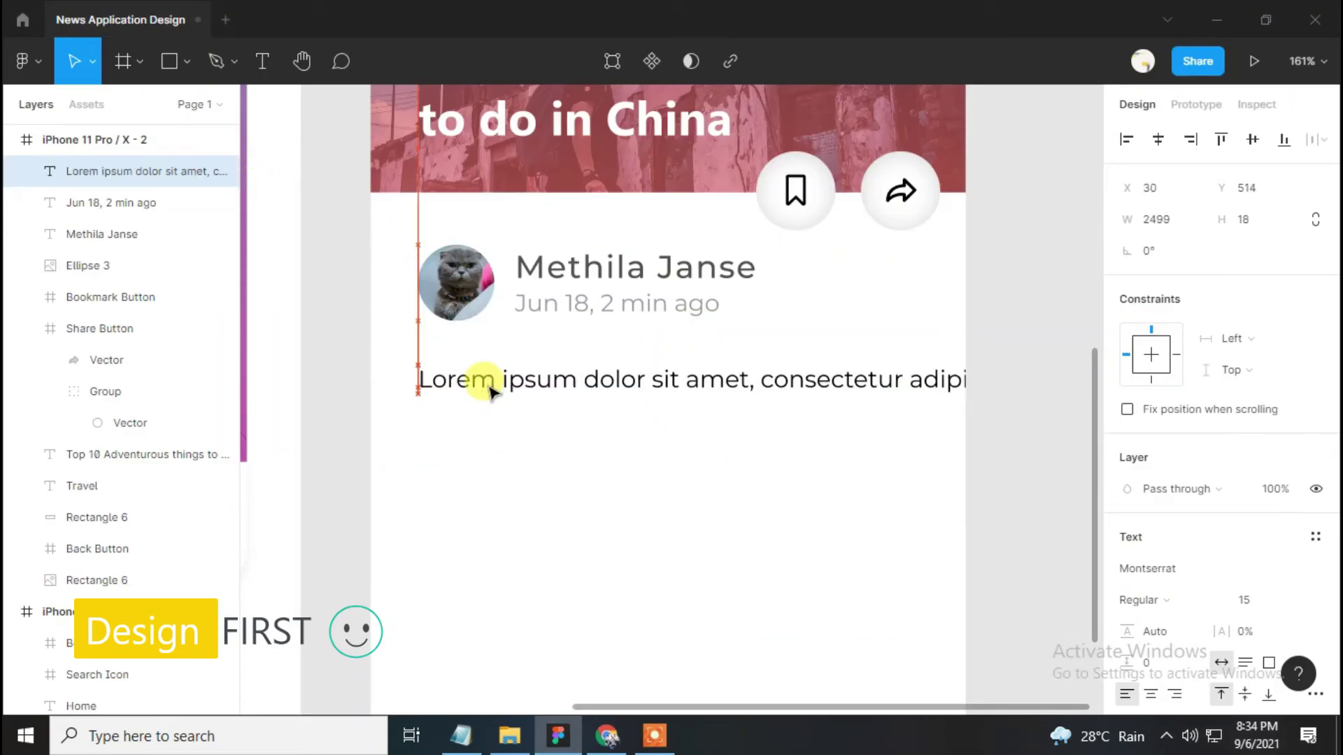
pyautogui.click(1193, 570)
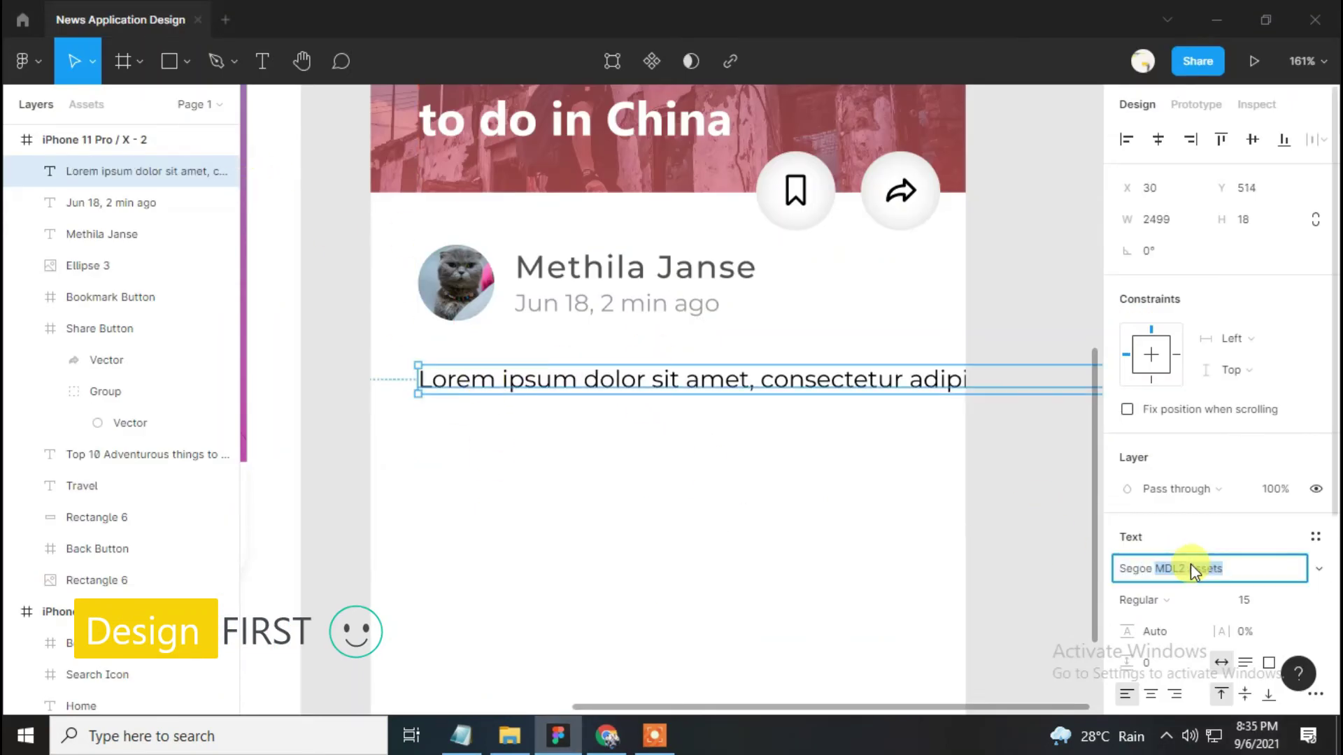
pyautogui.press('Return')
pyautogui.click(1142, 600)
pyautogui.click(1155, 486)
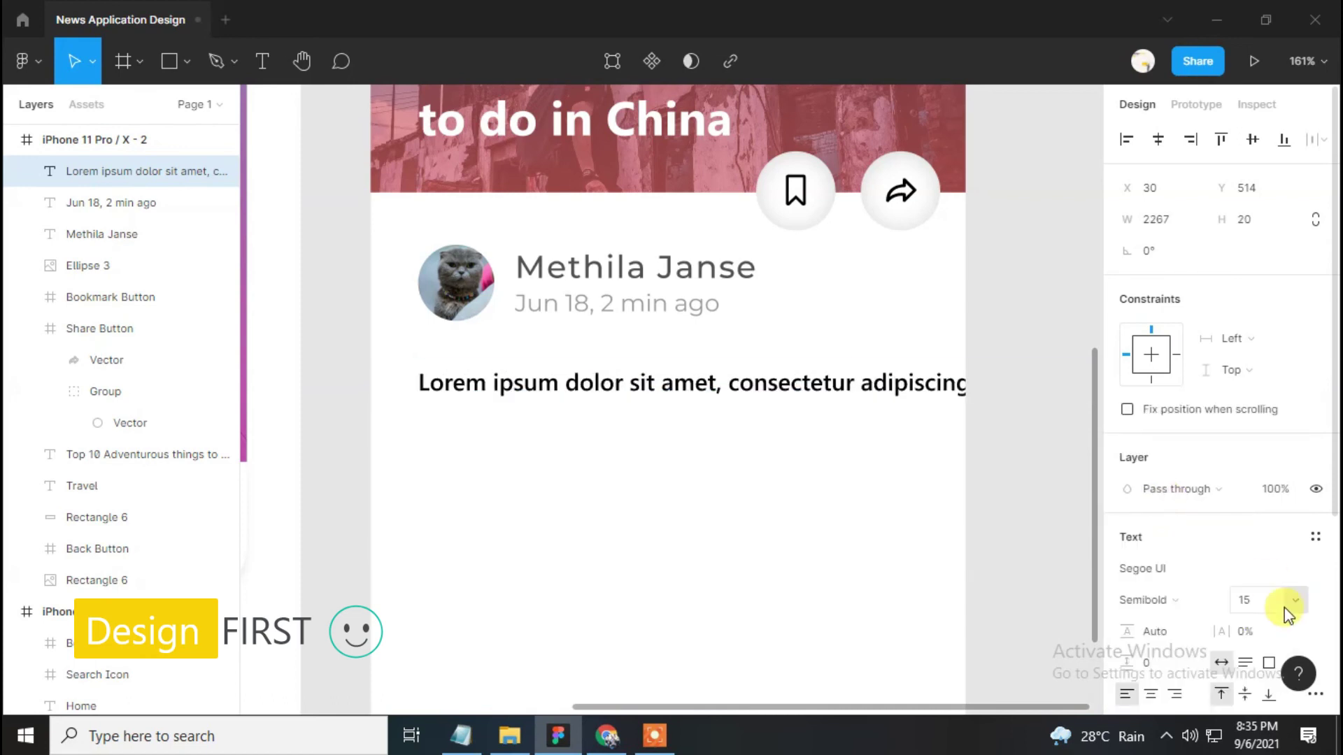
pyautogui.scroll(-2, 1289, 608)
pyautogui.scroll(-2, 1068, 476)
pyautogui.click(1127, 584)
pyautogui.write('5A5A5A')
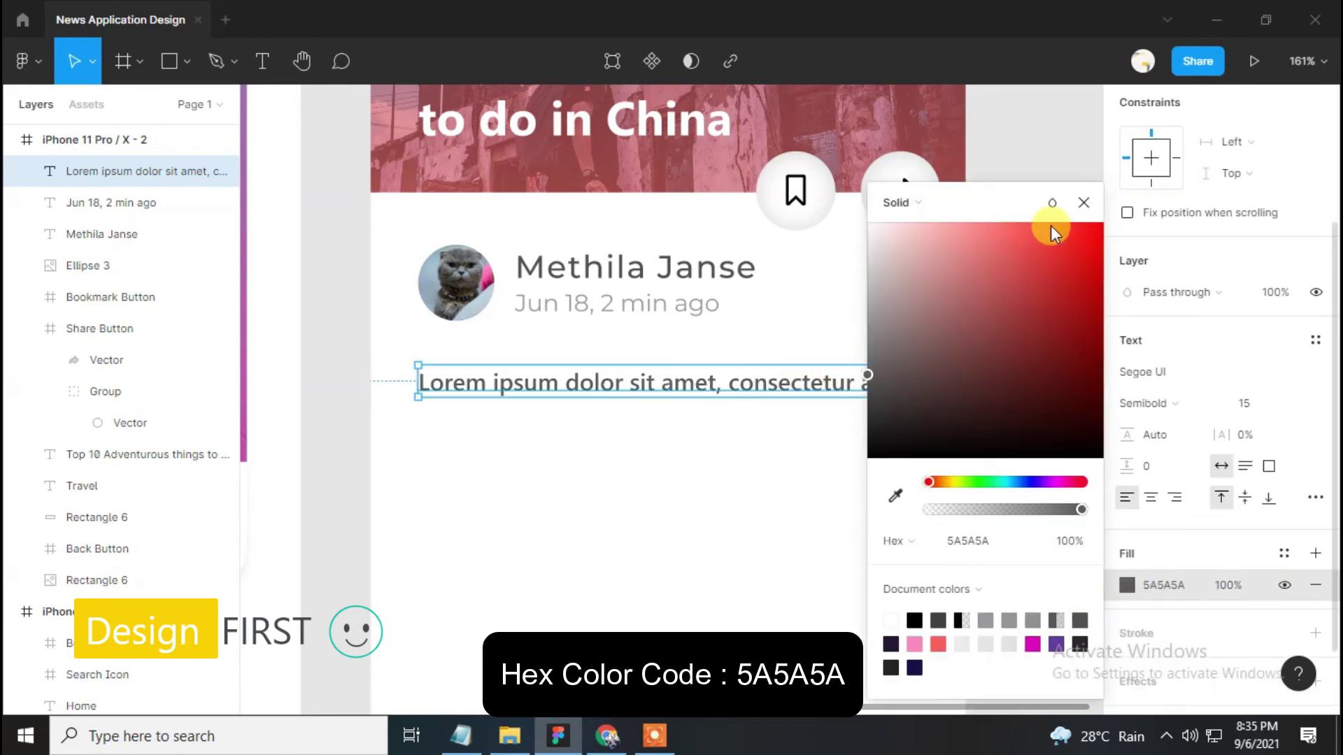
pyautogui.click(635, 386)
# - Wrap the body text onto several lines with manual line breaks
pyautogui.doubleClick(942, 411)
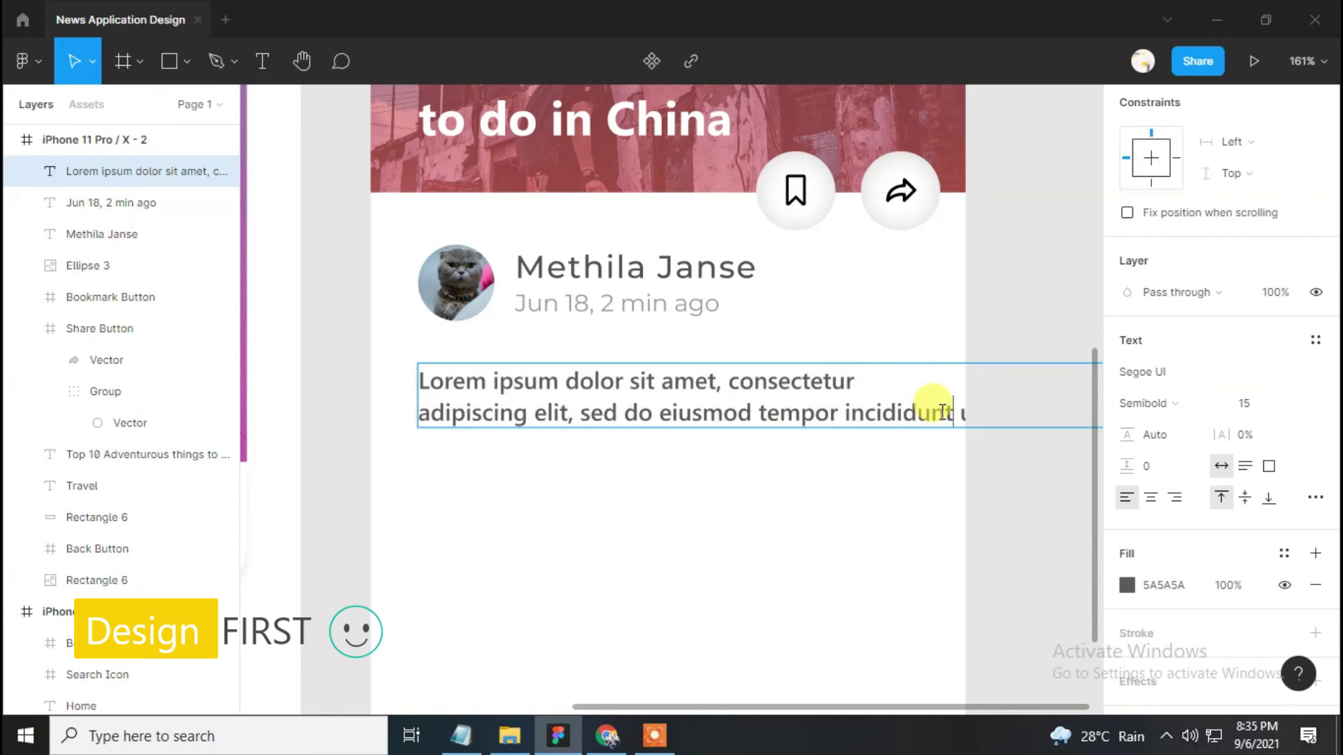
pyautogui.press('Return')
pyautogui.press('Return')
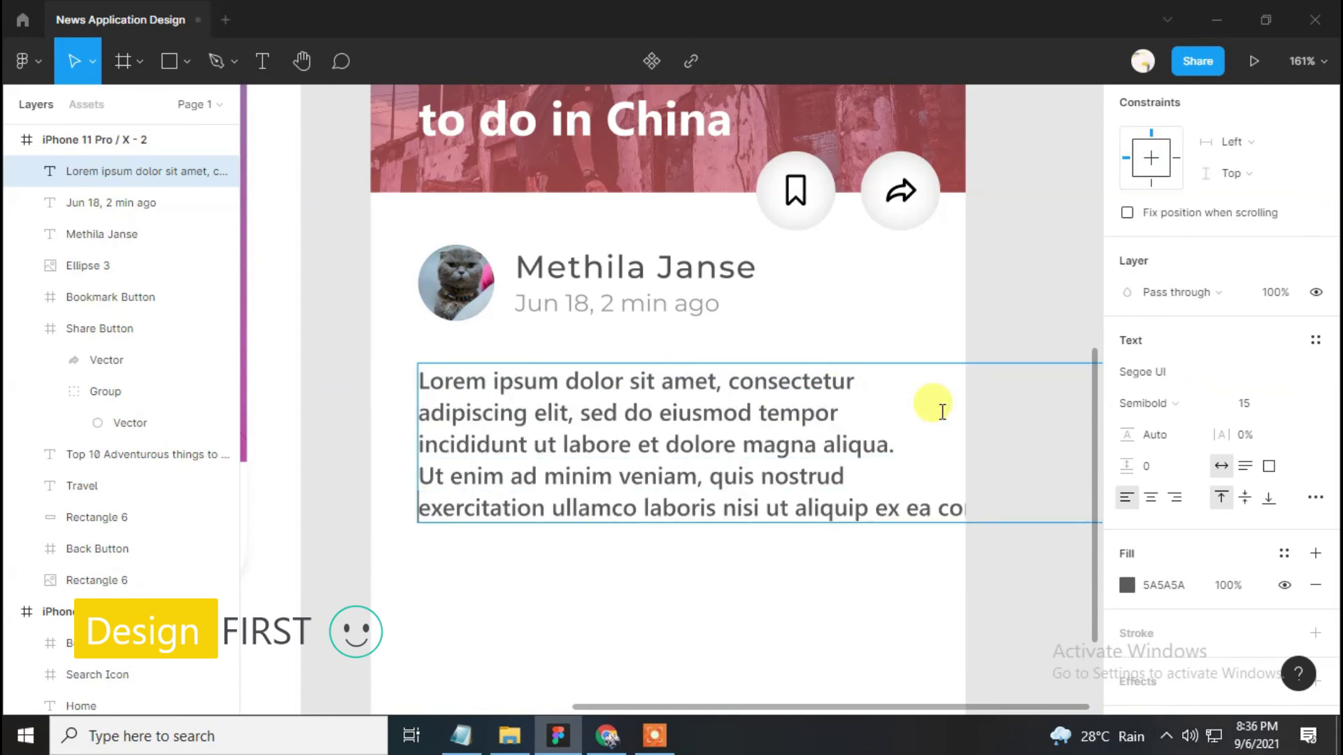
pyautogui.press('Return')
pyautogui.press('Delete')
pyautogui.hotkey('ctrl', 'Right')
pyautogui.hotkey('ctrl', 'Right')
pyautogui.hotkey('ctrl', 'Right')
pyautogui.hotkey('ctrl', 'Right')
pyautogui.hotkey('ctrl', 'Right')
pyautogui.hotkey('ctrl', 'Right')
pyautogui.hotkey('ctrl', 'Right')
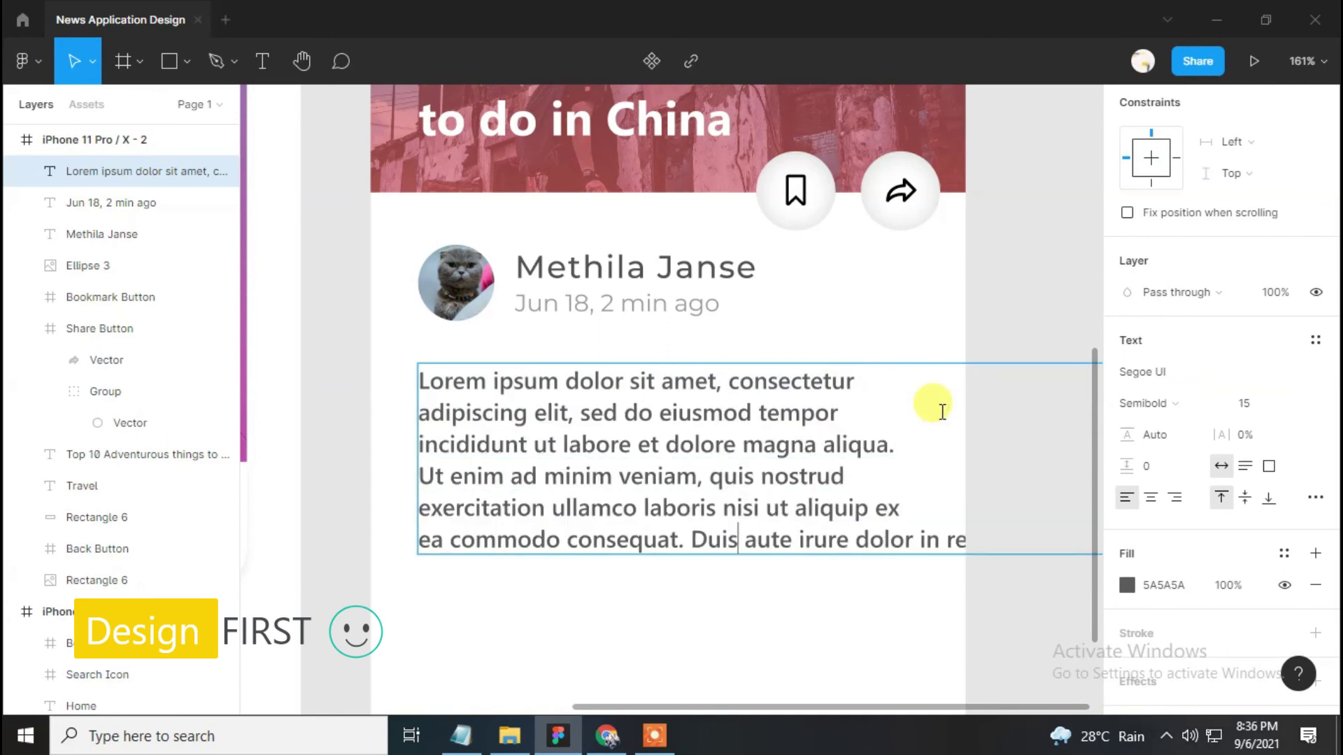
pyautogui.press('Return')
pyautogui.scroll(-2, 757, 428)
pyautogui.scroll(-2, 758, 428)
pyautogui.press('Escape')
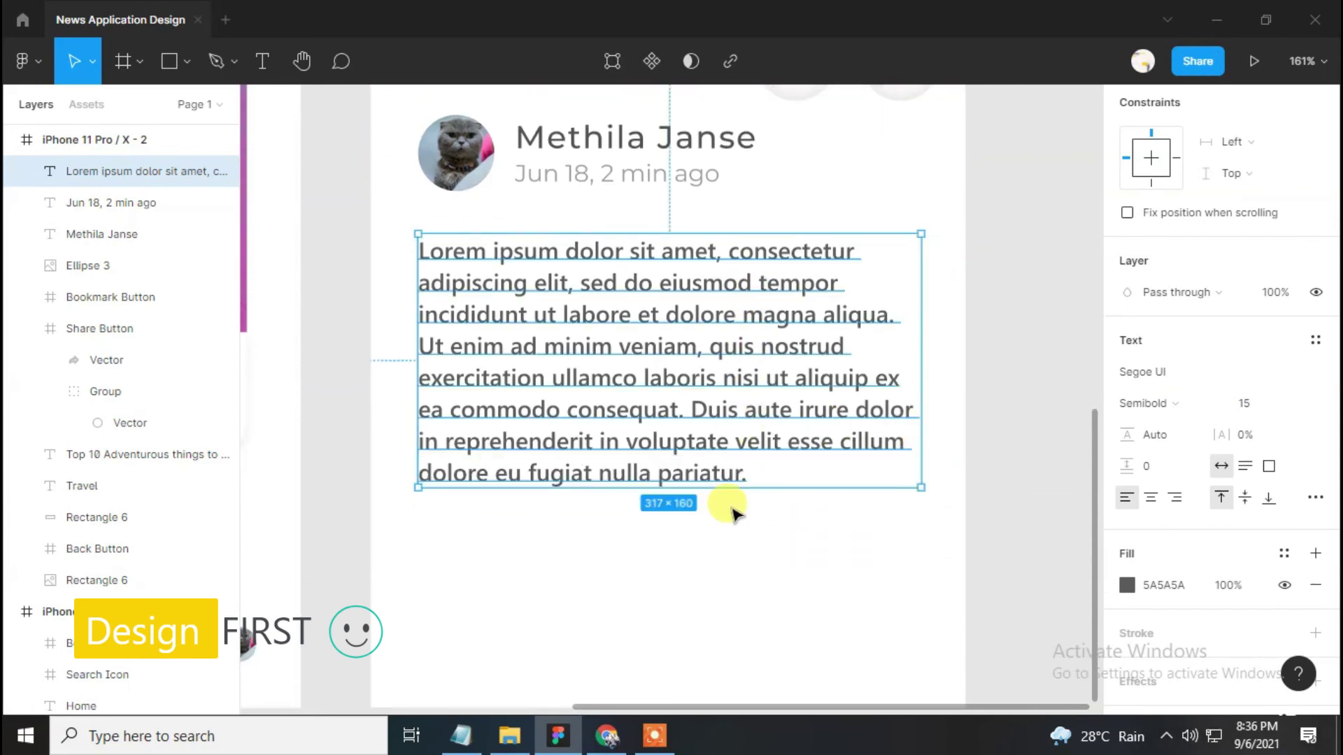
pyautogui.scroll(-3, 729, 510)
pyautogui.press('Escape')
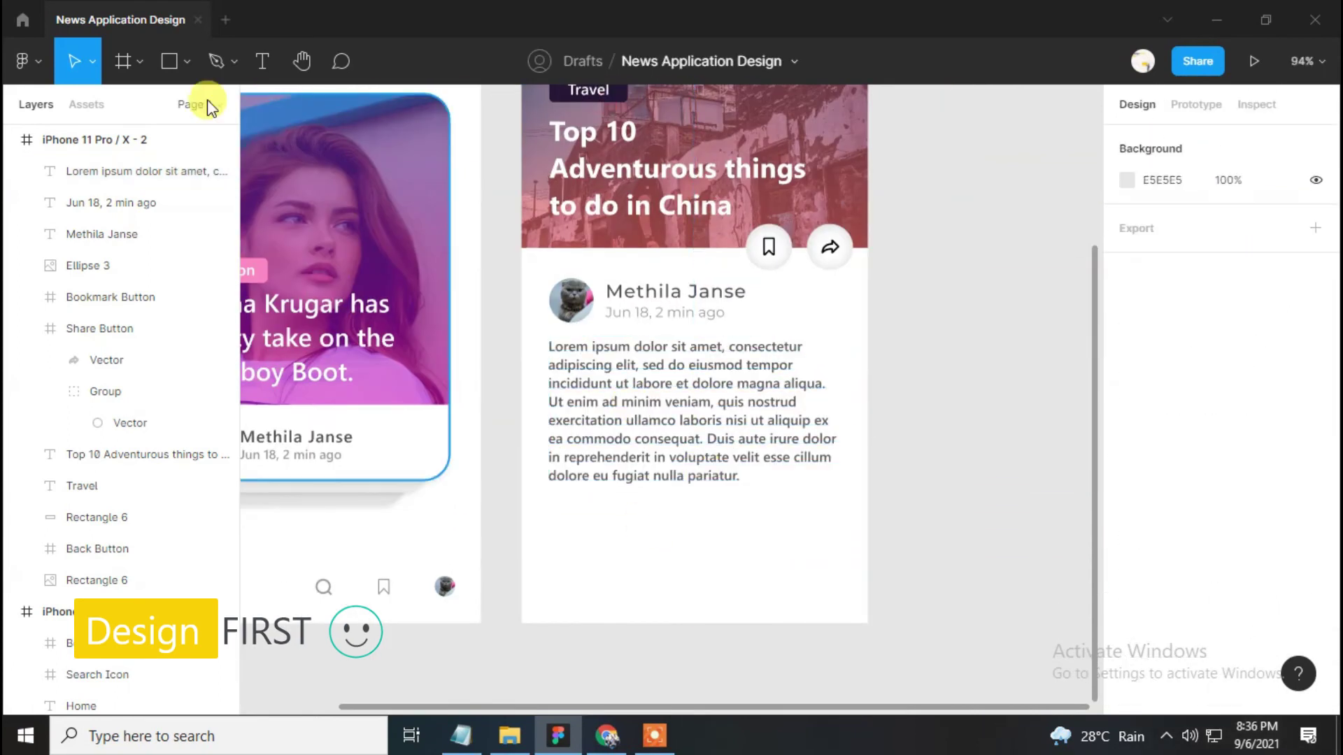
# - Draw a grey rectangle 108 high below the paragraph and place a duplicate beside it
pyautogui.moveTo(550, 532)
pyautogui.mouseDown()
pyautogui.moveTo(689, 596)
pyautogui.moveTo(626, 556)
pyautogui.mouseUp()
pyautogui.click(1272, 222)
pyautogui.write('108')
pyautogui.press('Return')
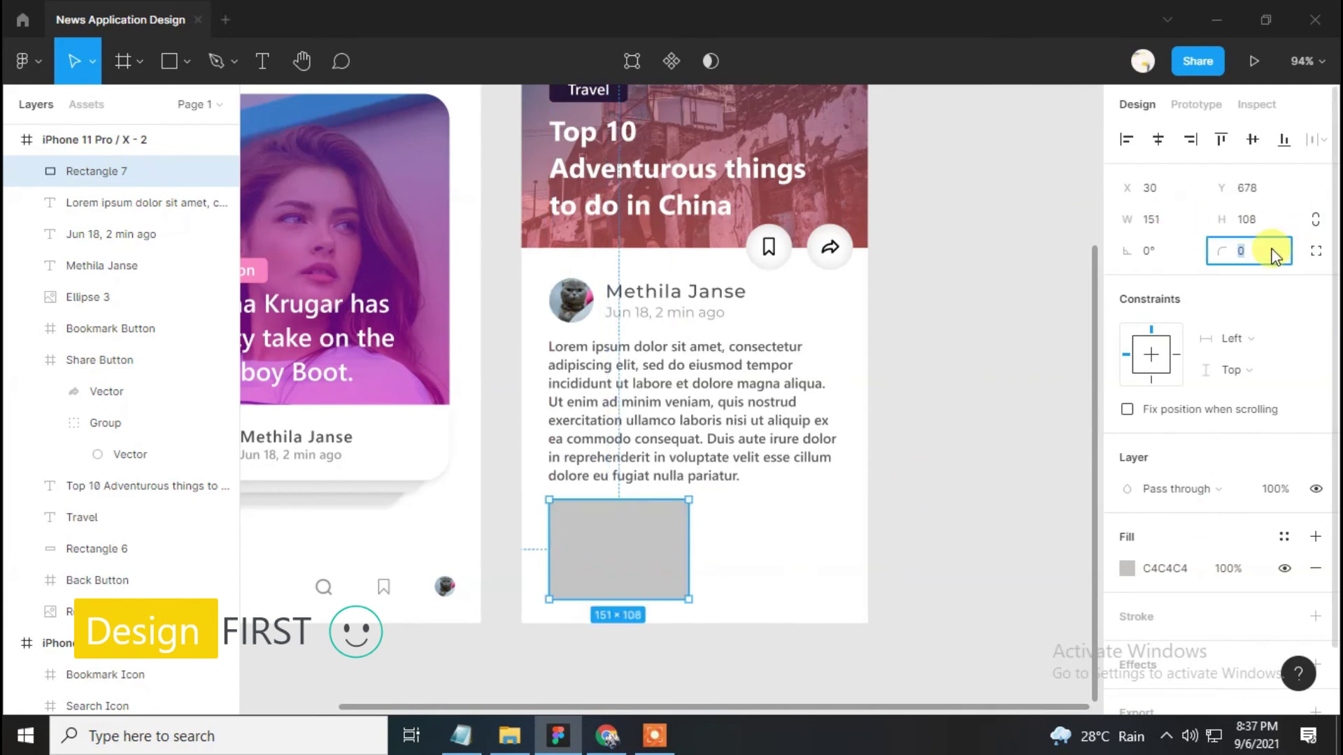
pyautogui.scroll(-1, 772, 537)
pyautogui.hotkey('ctrl', 'd')
pyautogui.moveTo(600, 461); pyautogui.dragTo(754, 491)
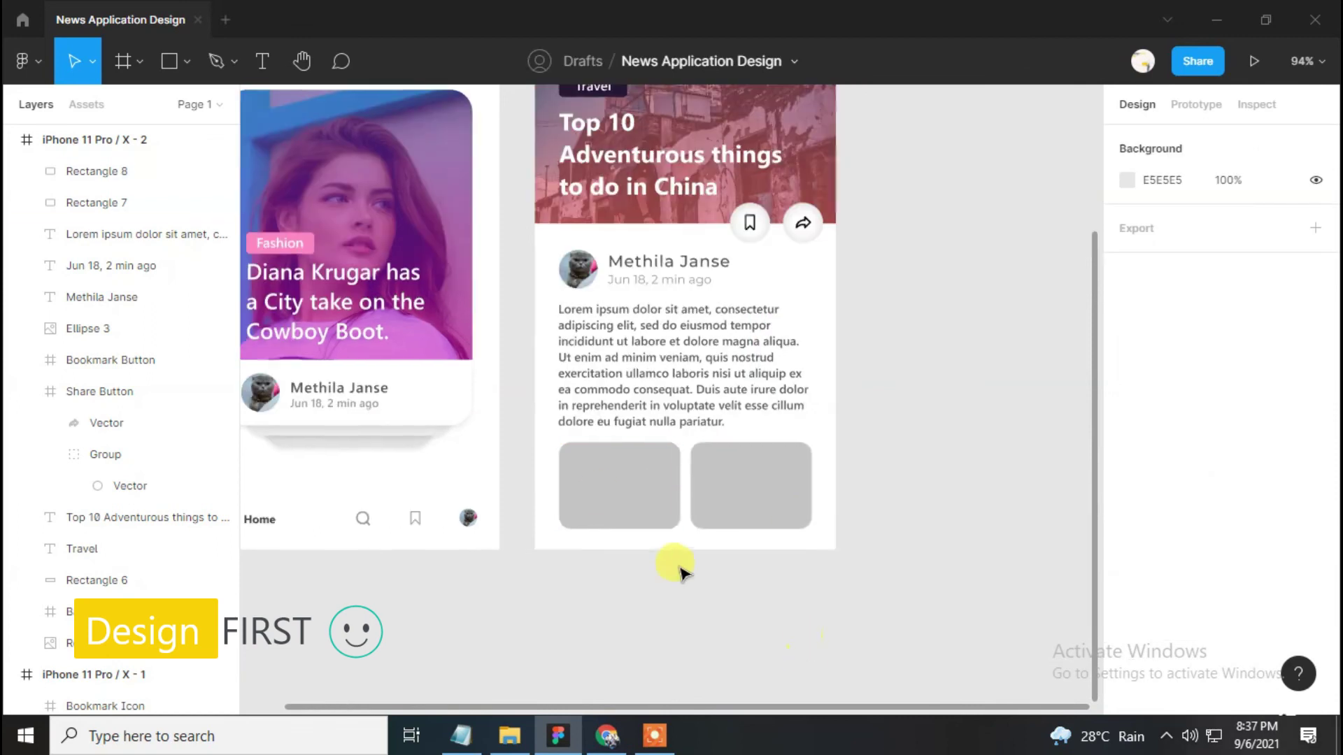
# - Fill the first rectangle with the Image 3.jpg mountain photo, cropped and repositioned
pyautogui.scroll(-1, 1211, 568)
pyautogui.click(1127, 497)
pyautogui.click(909, 202)
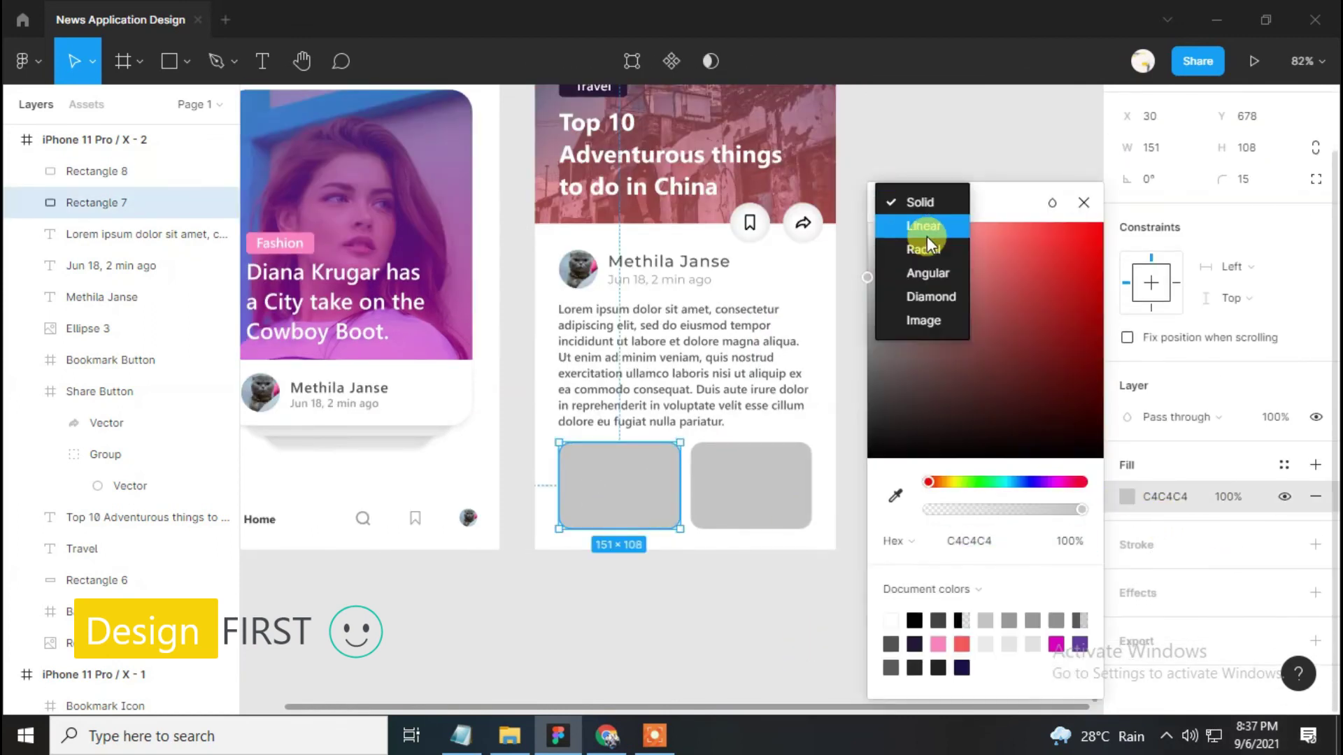
pyautogui.click(968, 324)
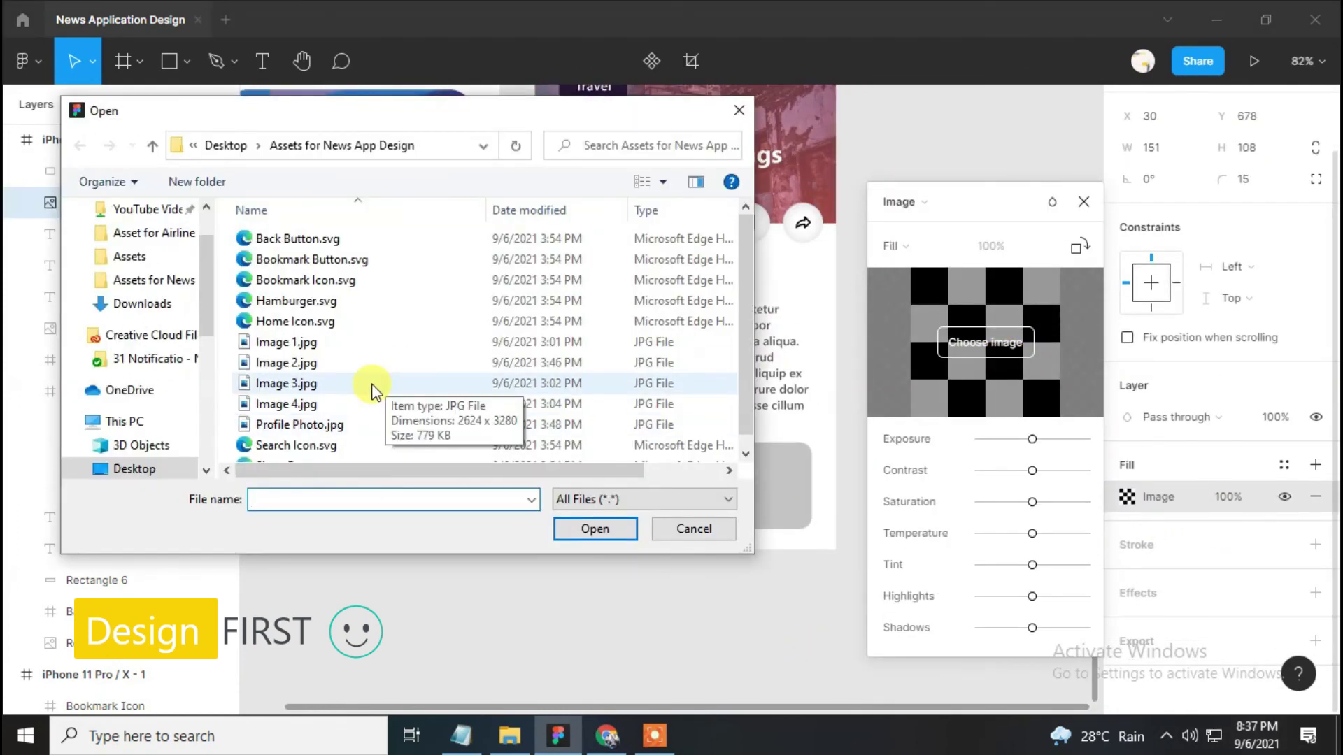
pyautogui.doubleClick(376, 386)
pyautogui.click(895, 246)
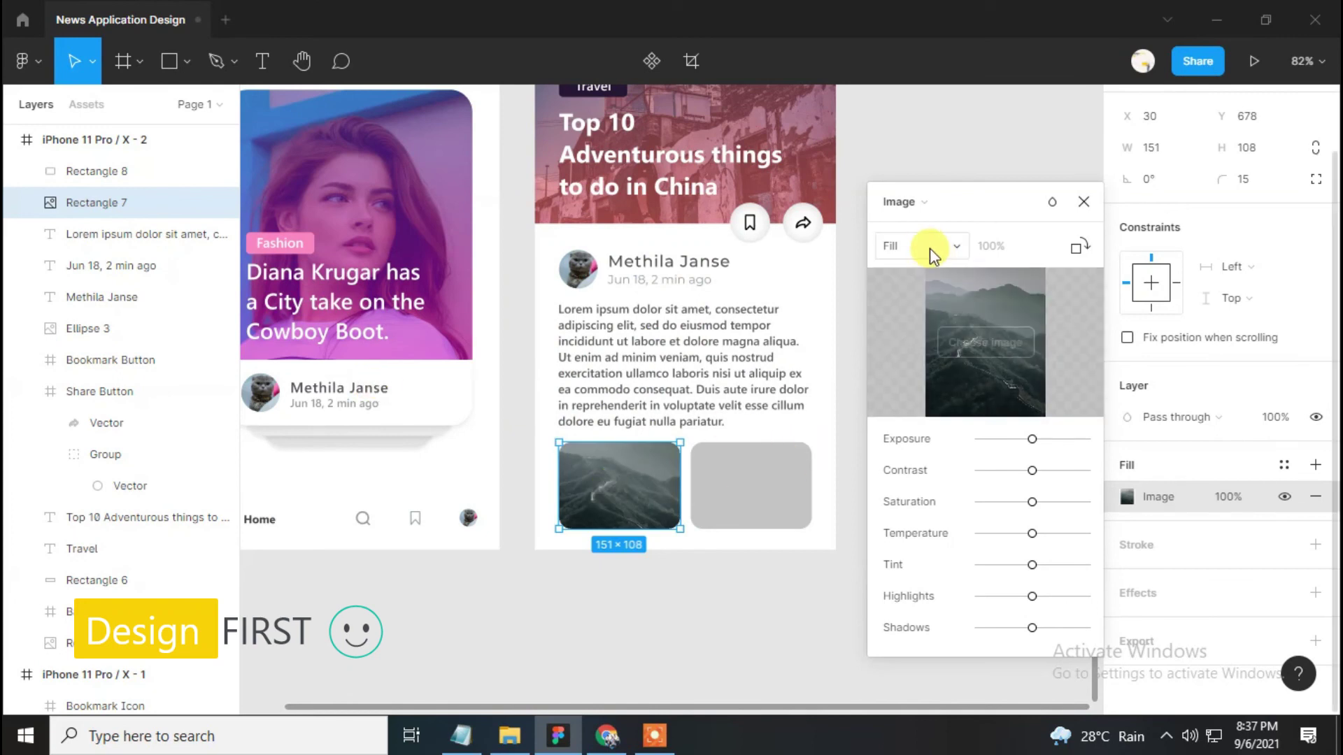
pyautogui.click(902, 290)
pyautogui.moveTo(640, 491); pyautogui.dragTo(641, 482)
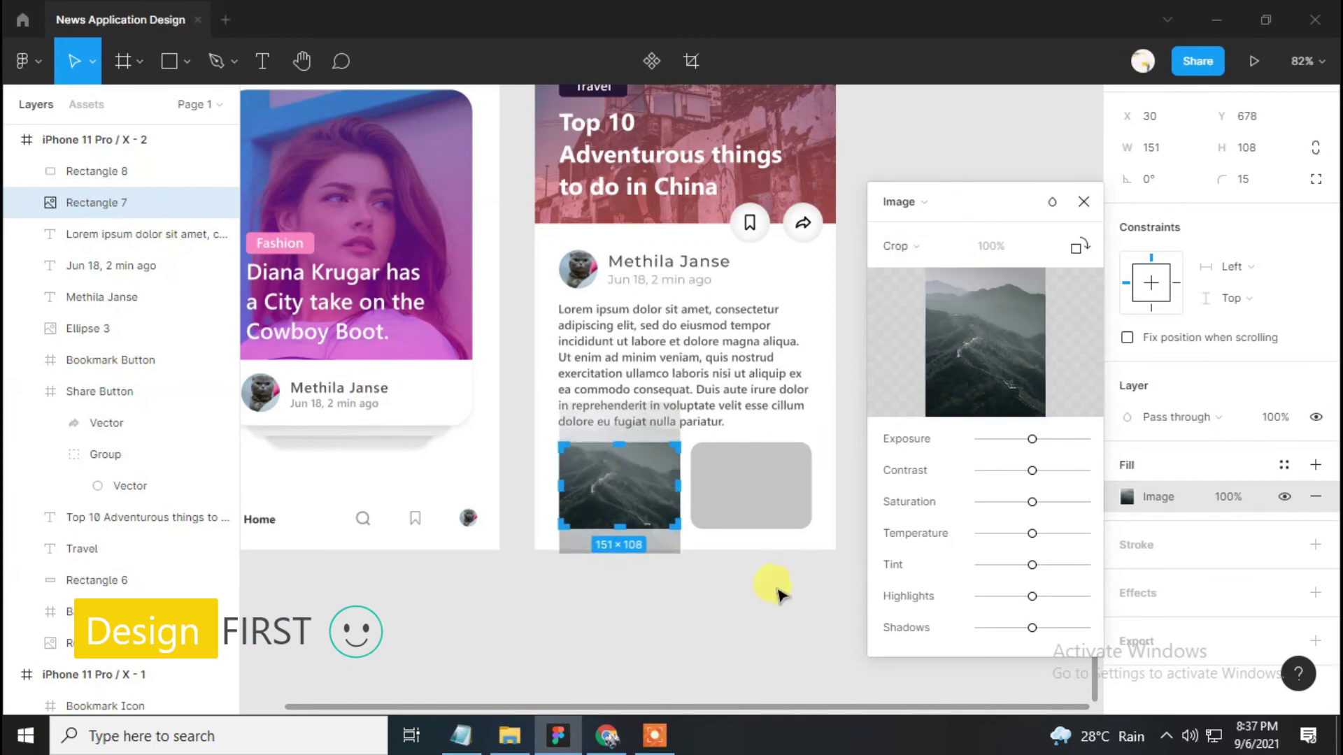
# - Fill the second rectangle with the Image 4.jpg lakeside photo
pyautogui.click(752, 489)
pyautogui.click(1127, 496)
pyautogui.click(929, 205)
pyautogui.click(930, 333)
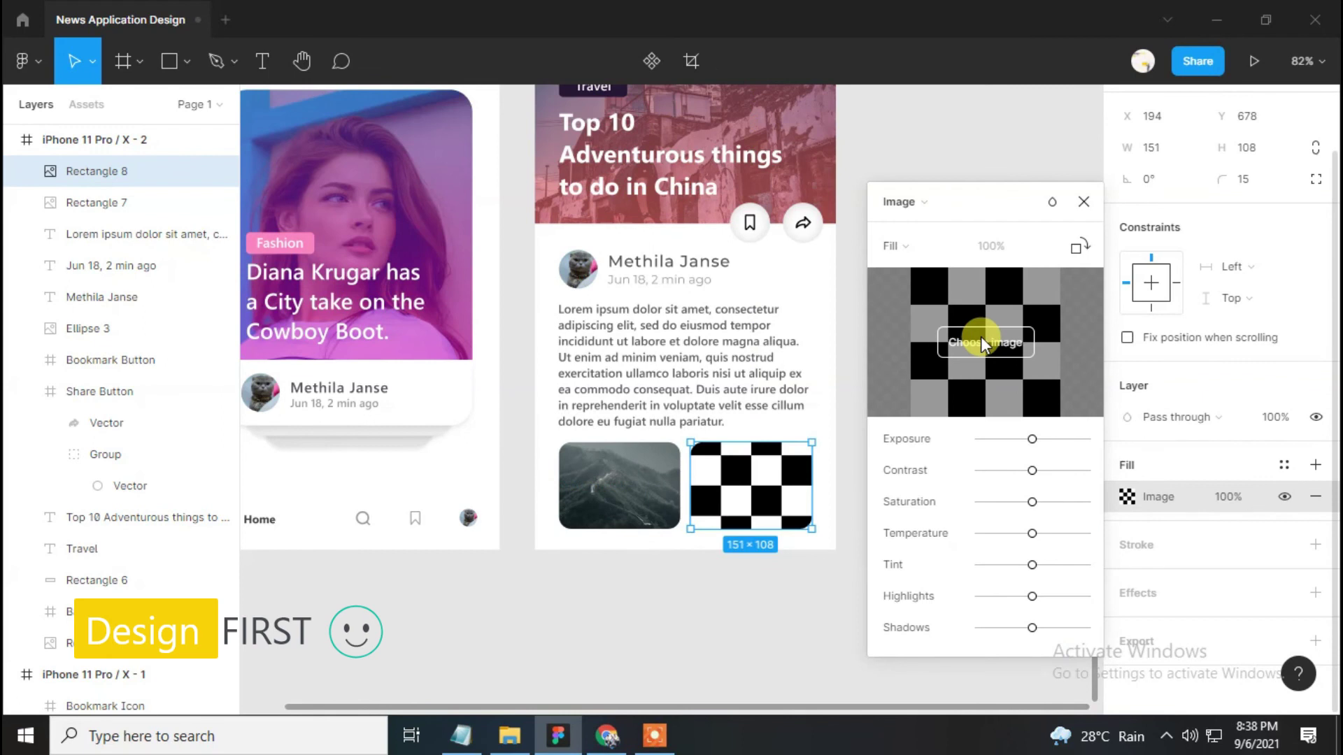
pyautogui.click(980, 341)
pyautogui.click(316, 409)
pyautogui.doubleClick(316, 409)
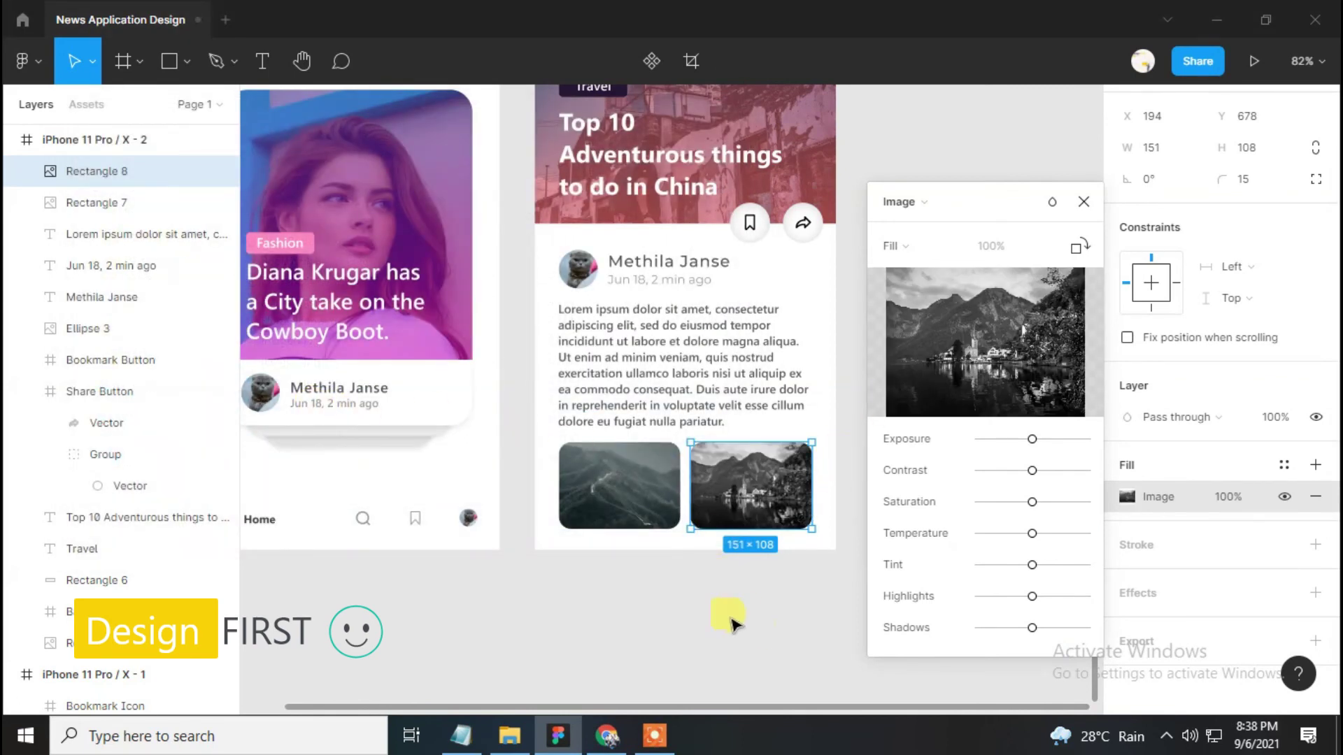
pyautogui.click(1083, 202)
pyautogui.click(930, 480)
pyautogui.scroll(-5, 914, 441)
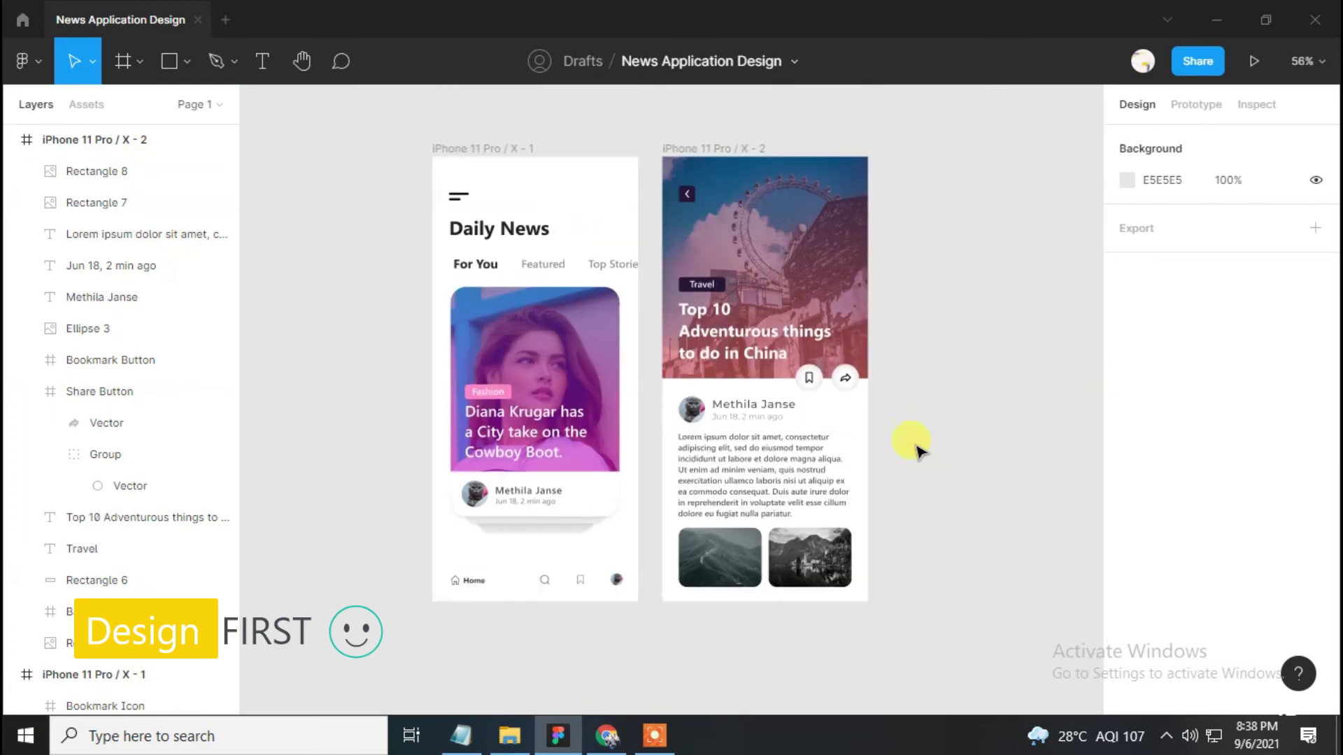
# - Present the Daily News home frame and advance to the Travel article screen
pyautogui.hscroll(1, 912, 442)
pyautogui.click(468, 173)
pyautogui.click(1254, 62)
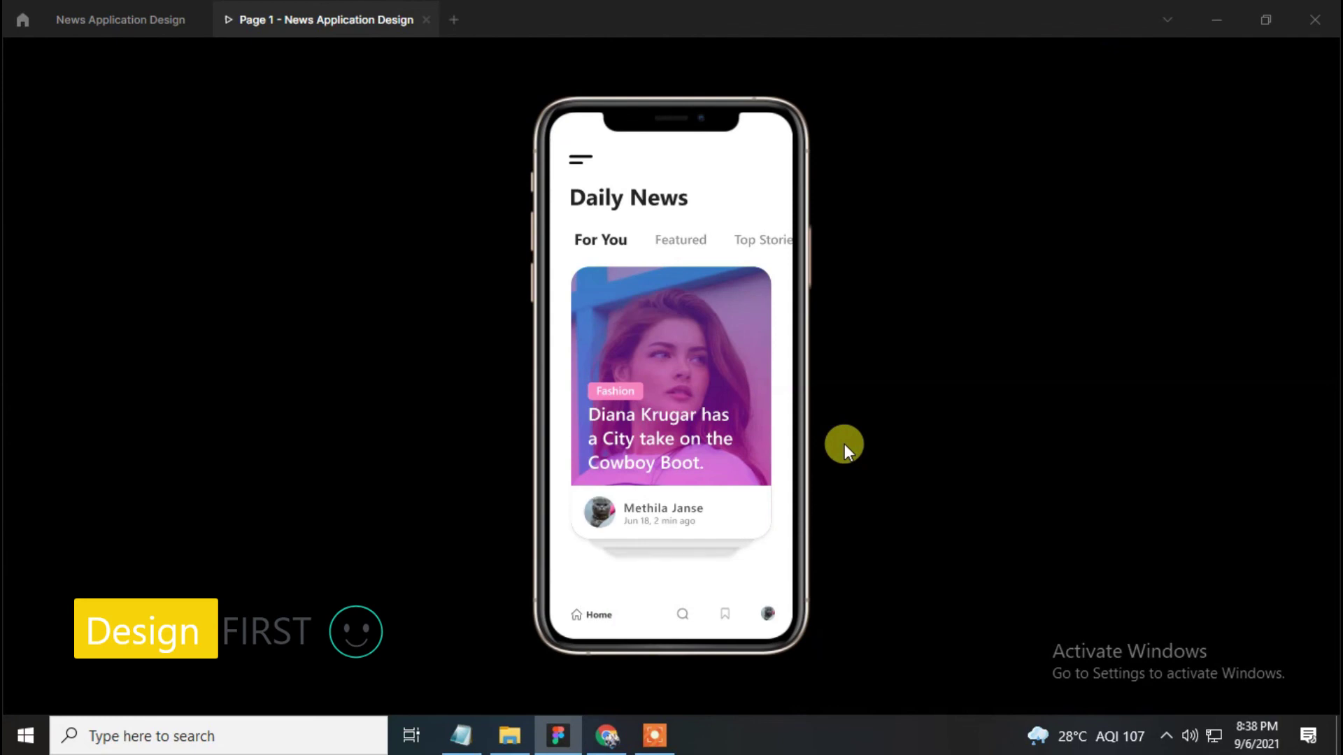
pyautogui.press('Right')
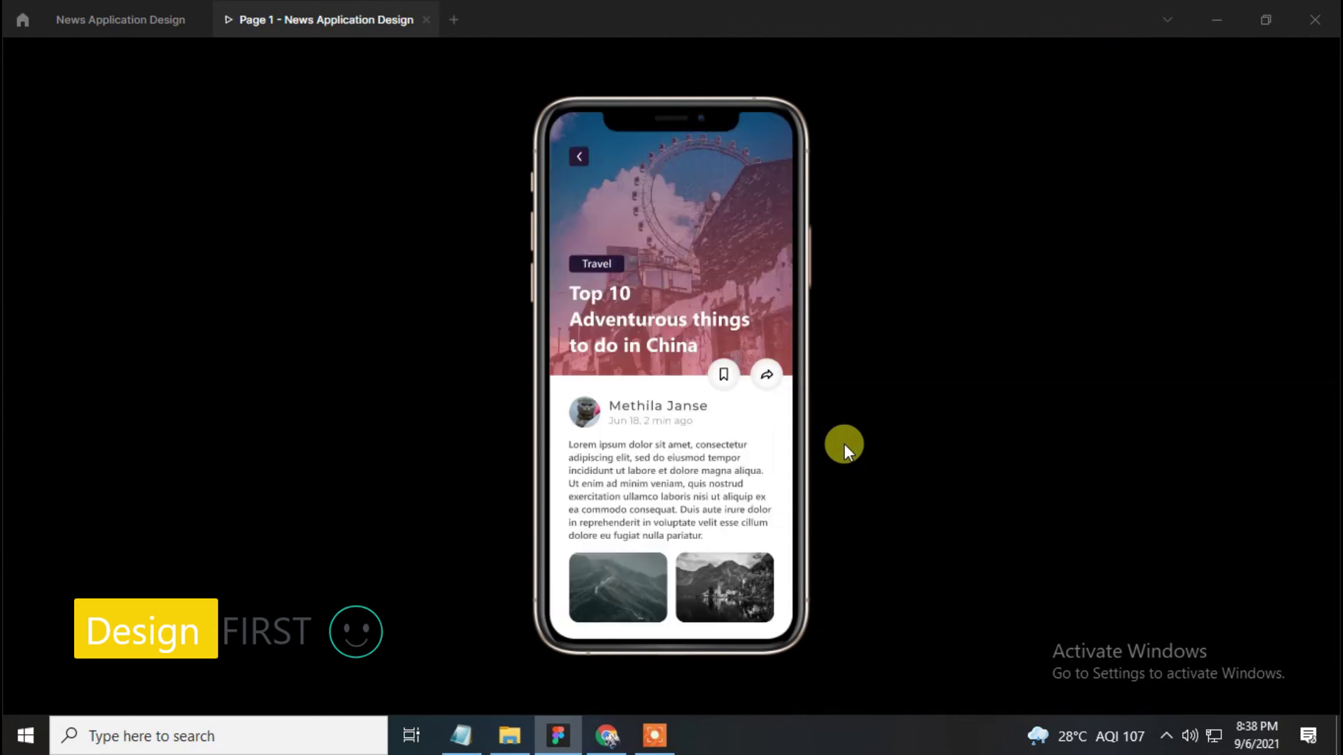